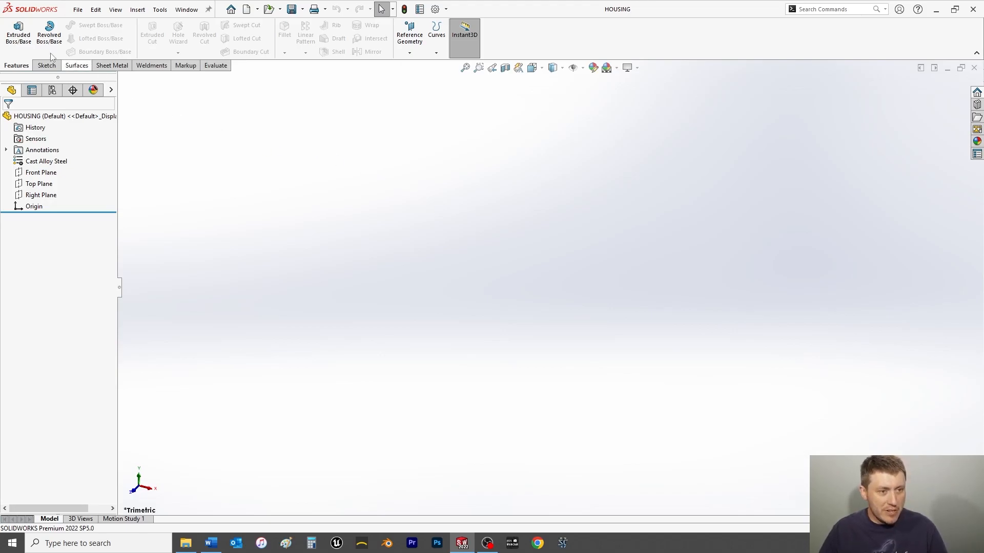
Start an extruded boss on the Top Plane and sketch a corner rectangle about 4.74 by 3.36 in around the origin
{"action": "left_click", "coordinate": [19, 33]}
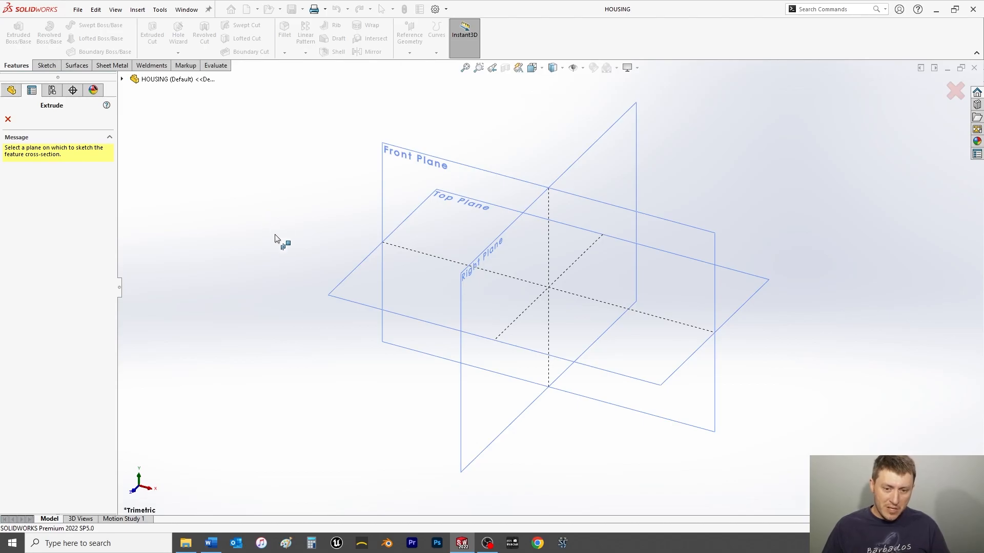
{"action": "left_click", "coordinate": [351, 287]}
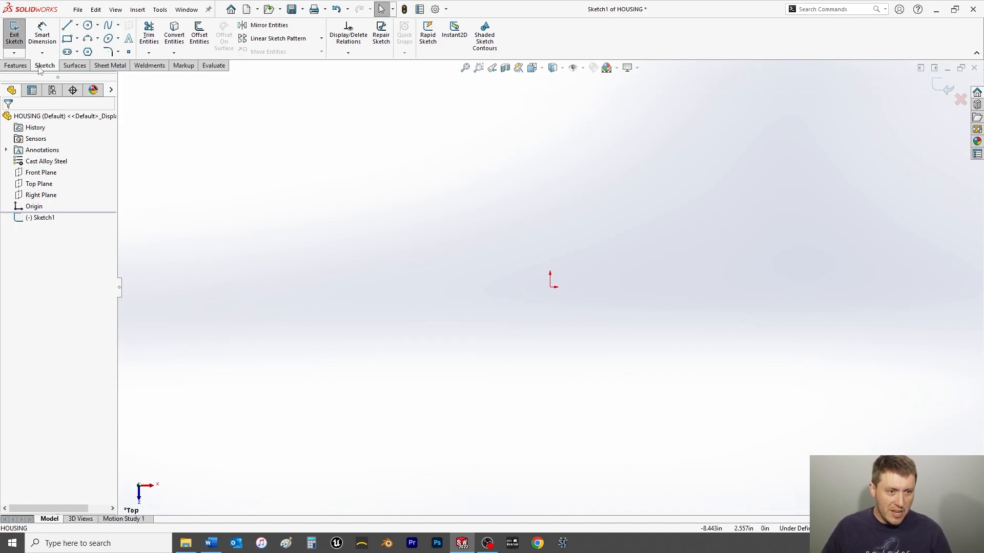
{"action": "left_click", "coordinate": [68, 39]}
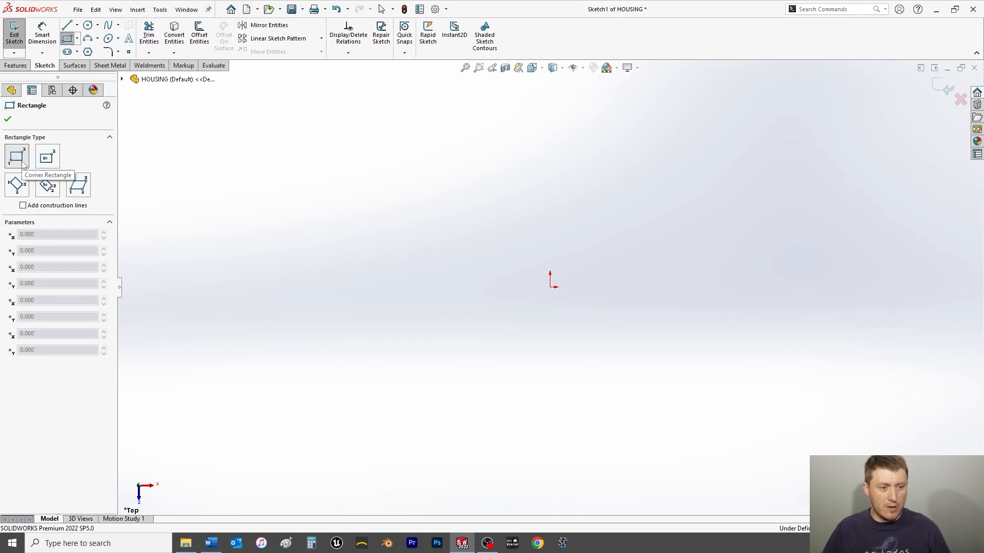
{"action": "left_click", "coordinate": [432, 347]}
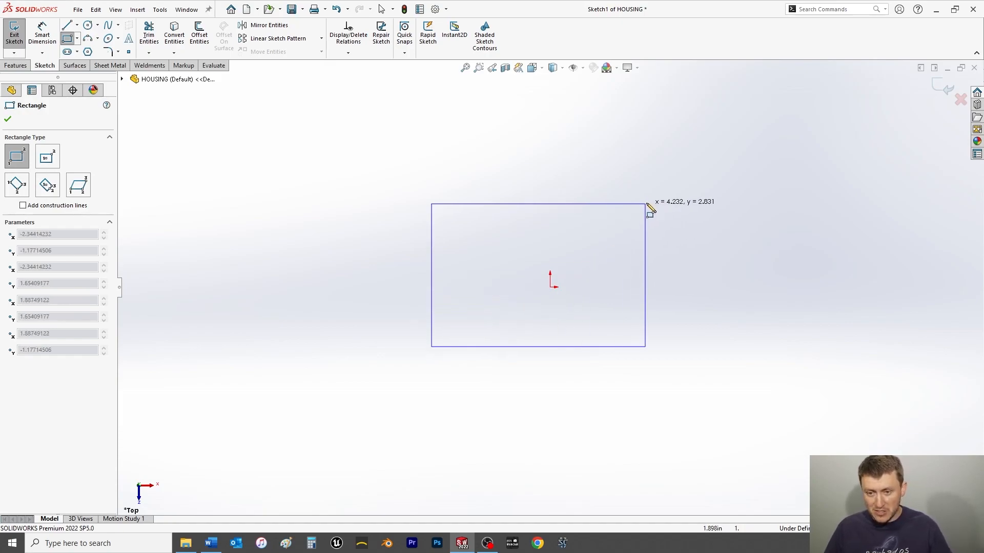
{"action": "left_click", "coordinate": [671, 178]}
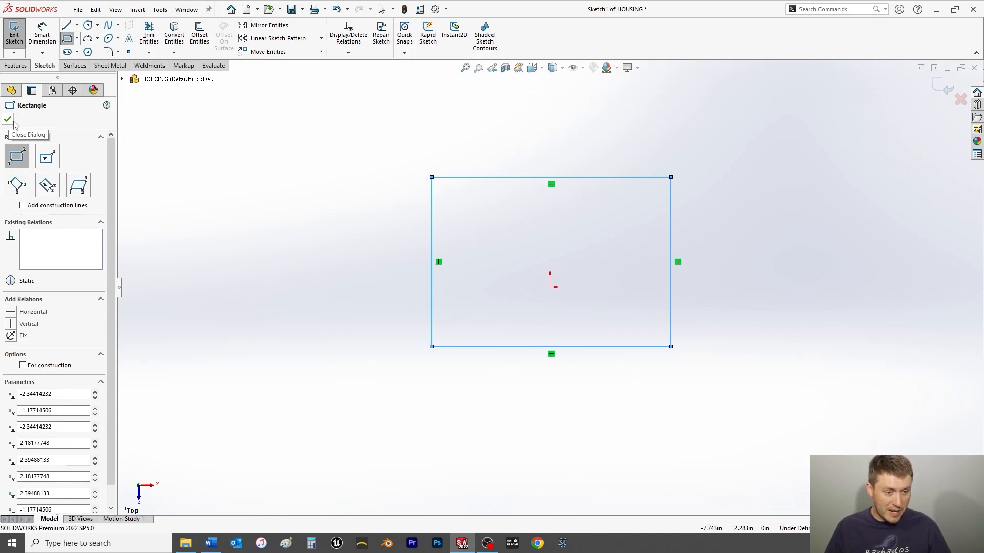
{"action": "right_click", "coordinate": [320, 180]}
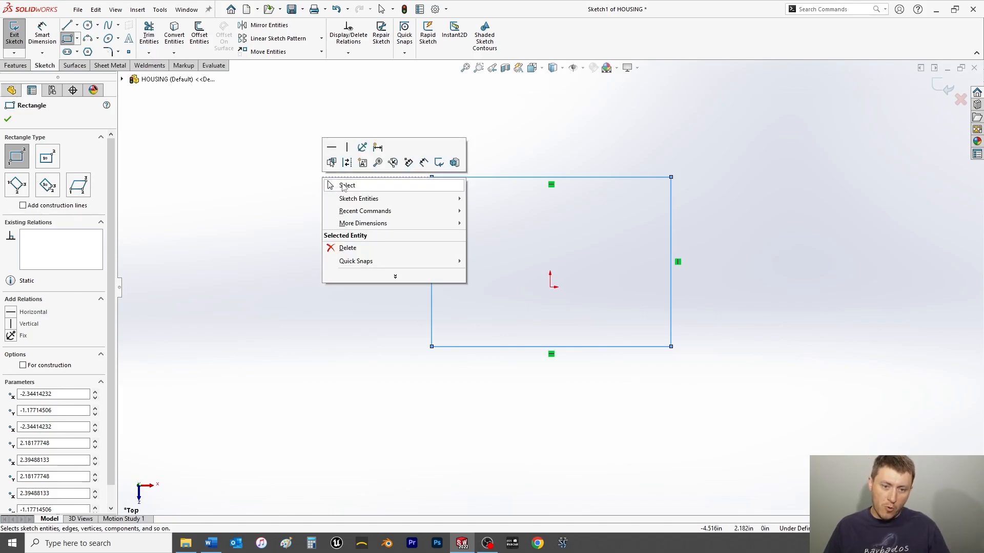
{"action": "left_click", "coordinate": [346, 186]}
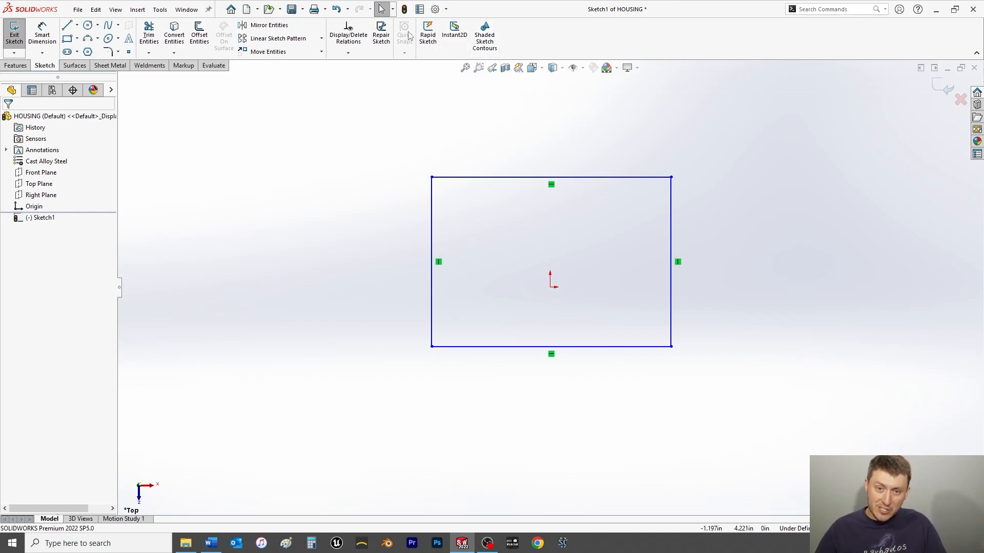
Toggle shaded sketch contours on and off to check the closed rectangle, leaving the shading off
{"action": "left_click", "coordinate": [485, 37]}
{"action": "left_click", "coordinate": [493, 40]}
{"action": "left_click", "coordinate": [492, 40]}
{"action": "left_click", "coordinate": [492, 40]}
{"action": "left_click", "coordinate": [493, 40]}
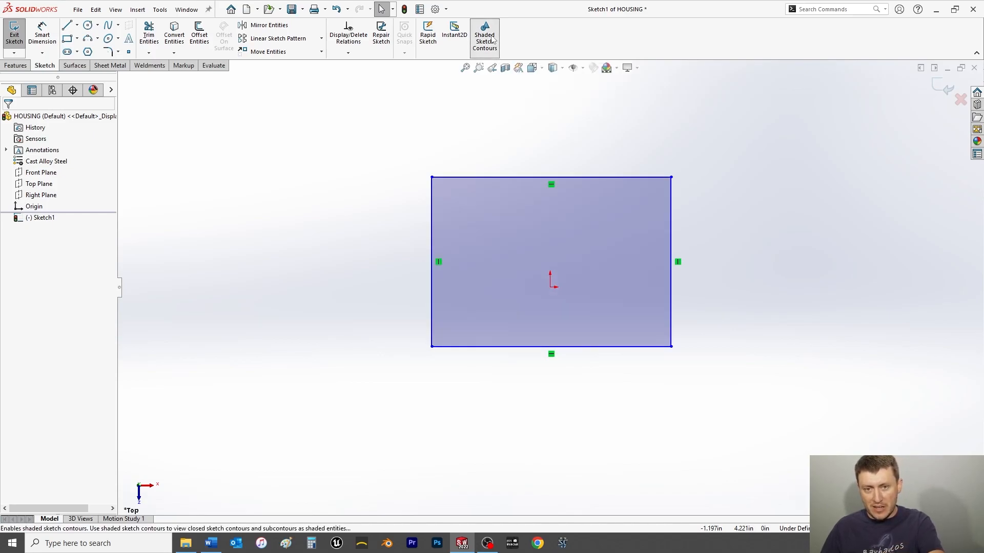
{"action": "left_click", "coordinate": [493, 40]}
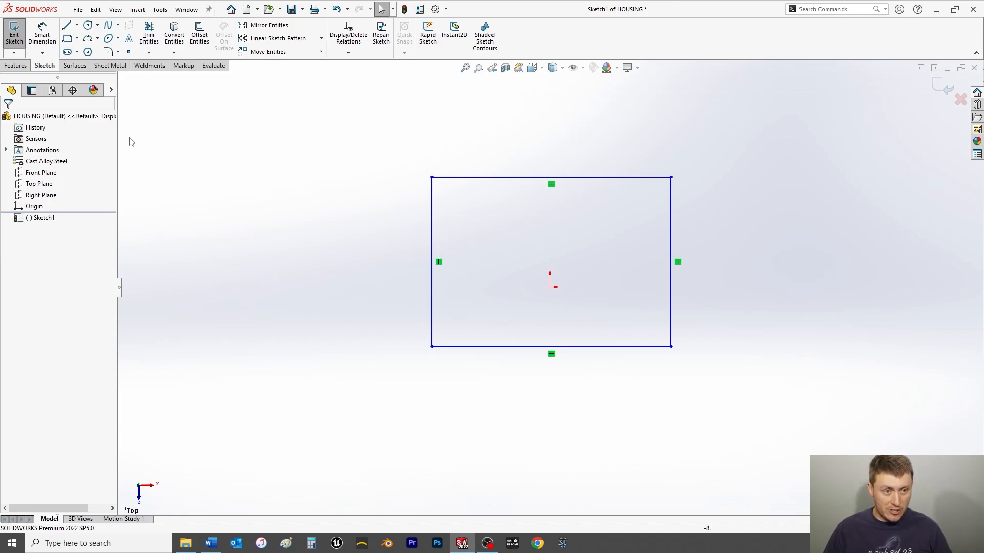
Draw a diagonal centerline from the rectangle's upper-left corner to its lower-right corner
{"action": "left_click", "coordinate": [77, 26]}
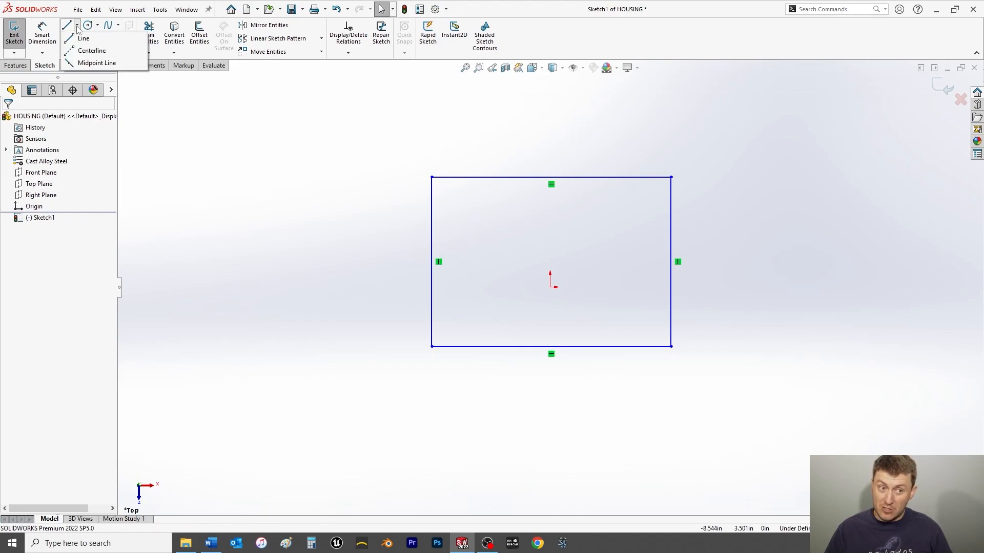
{"action": "left_click", "coordinate": [75, 51]}
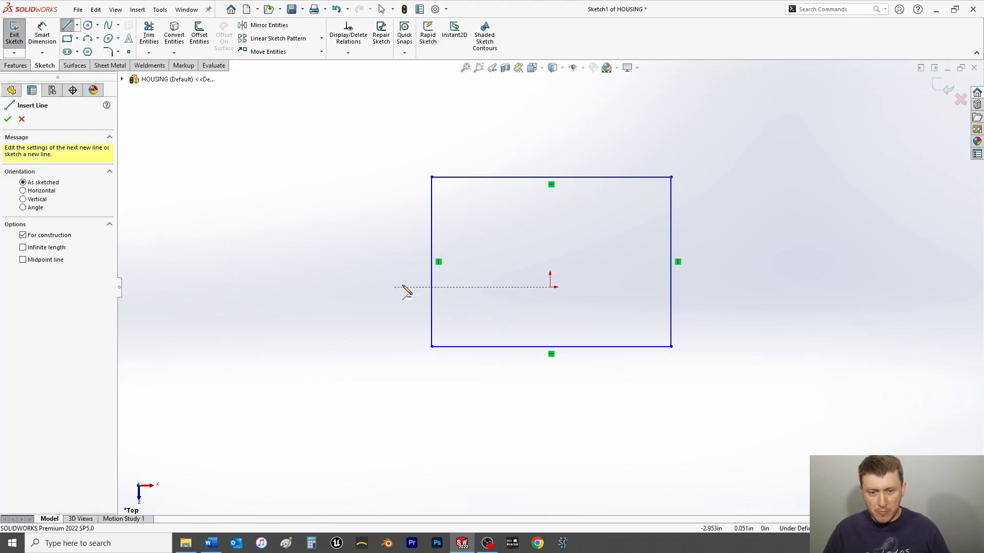
{"action": "left_click", "coordinate": [432, 177]}
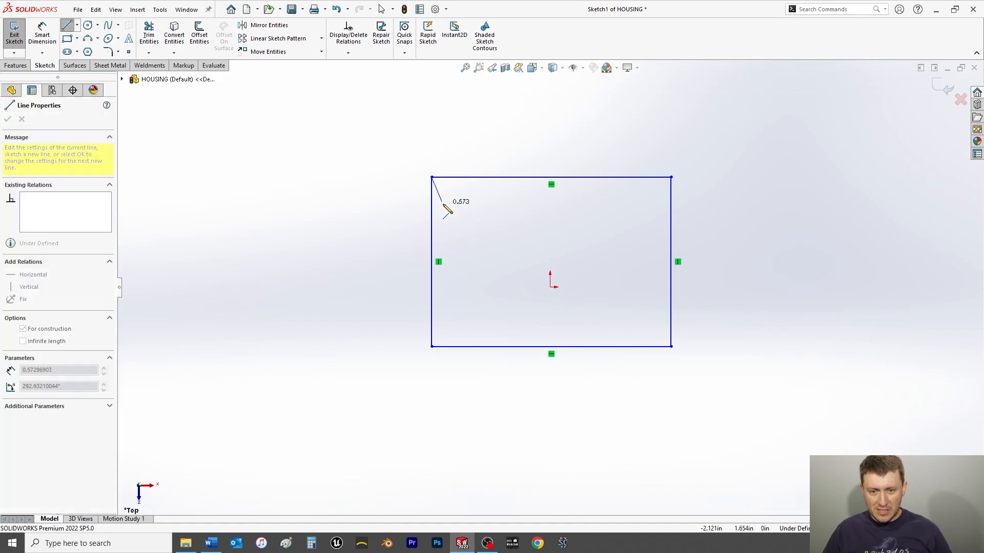
{"action": "double_click", "coordinate": [671, 346]}
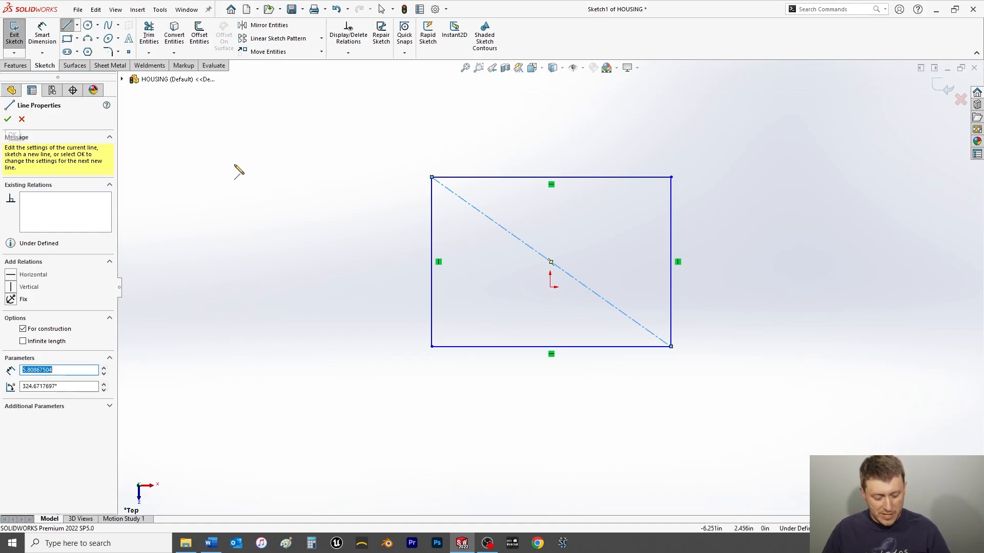
{"action": "right_click", "coordinate": [230, 189]}
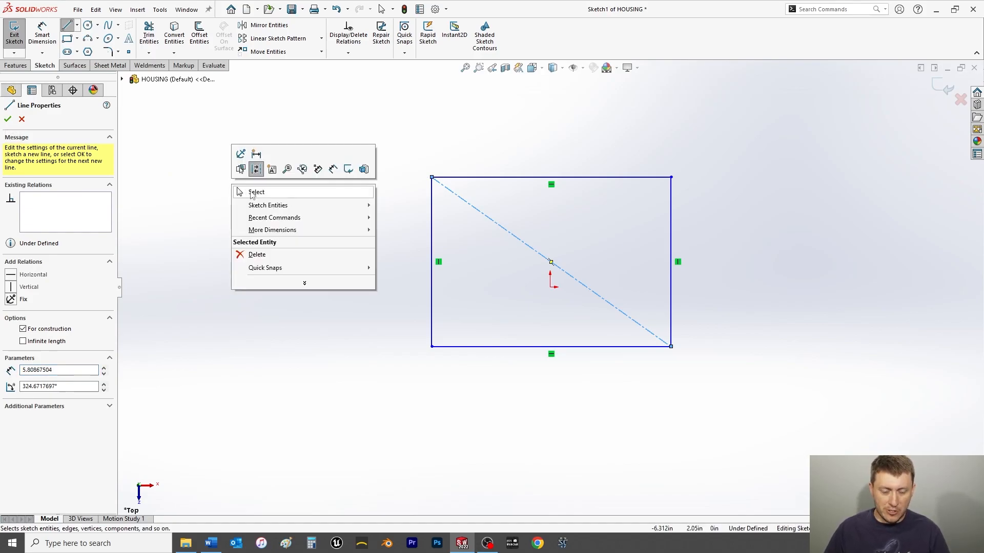
{"action": "left_click", "coordinate": [176, 156]}
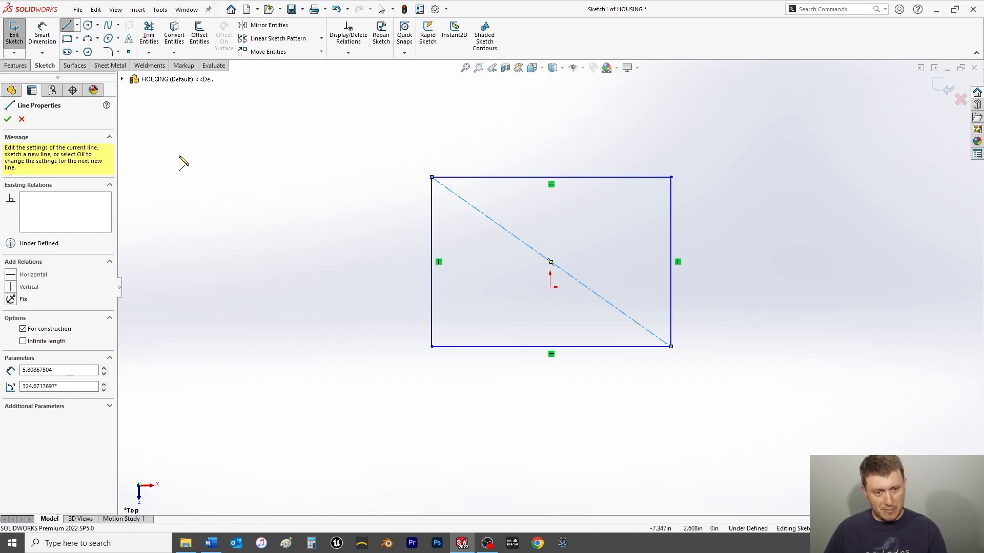
{"action": "left_click", "coordinate": [7, 120]}
{"action": "left_click", "coordinate": [8, 119]}
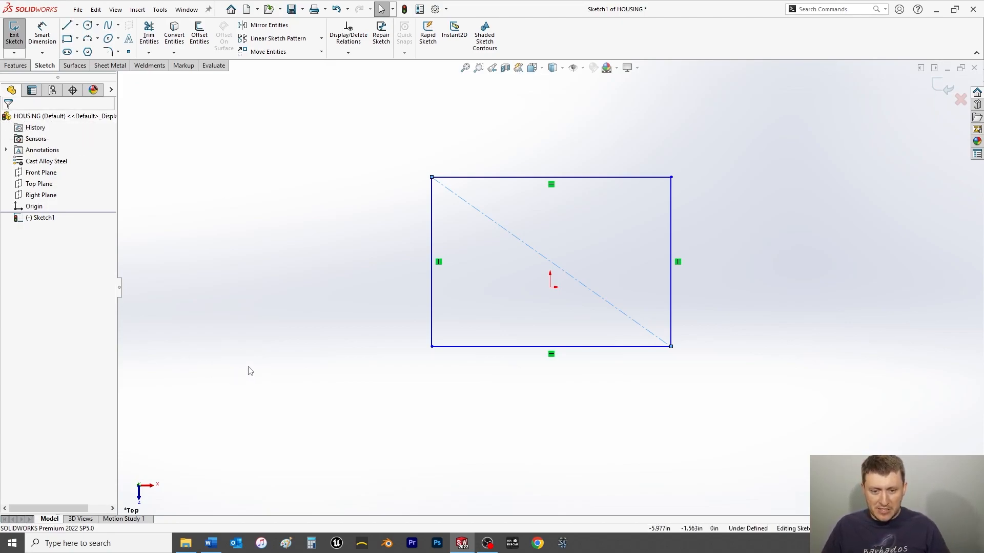
Make the diagonal centerline's midpoint coincident with the origin to center the rectangle
{"action": "left_click", "coordinate": [550, 288], "text": "ctrl"}
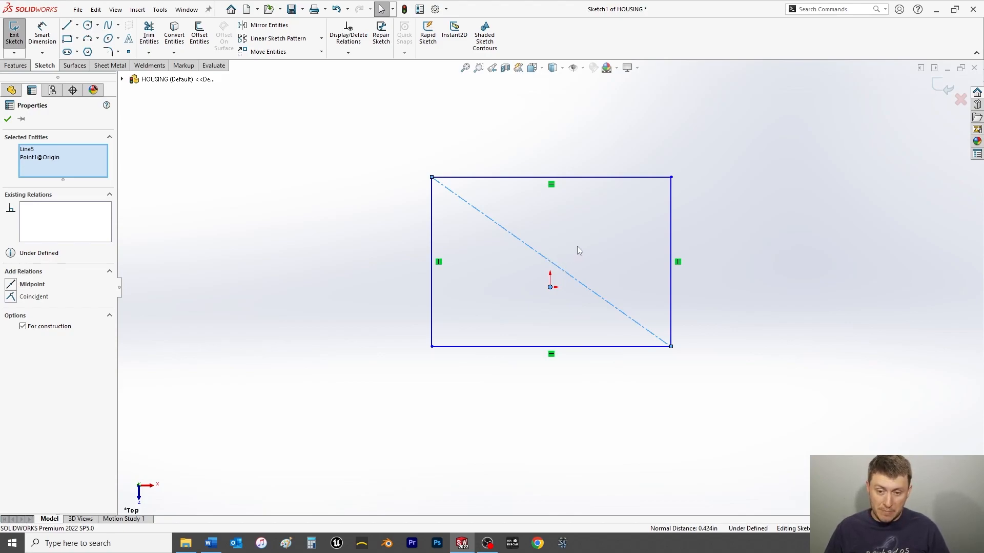
{"action": "left_click", "coordinate": [552, 263], "text": "ctrl"}
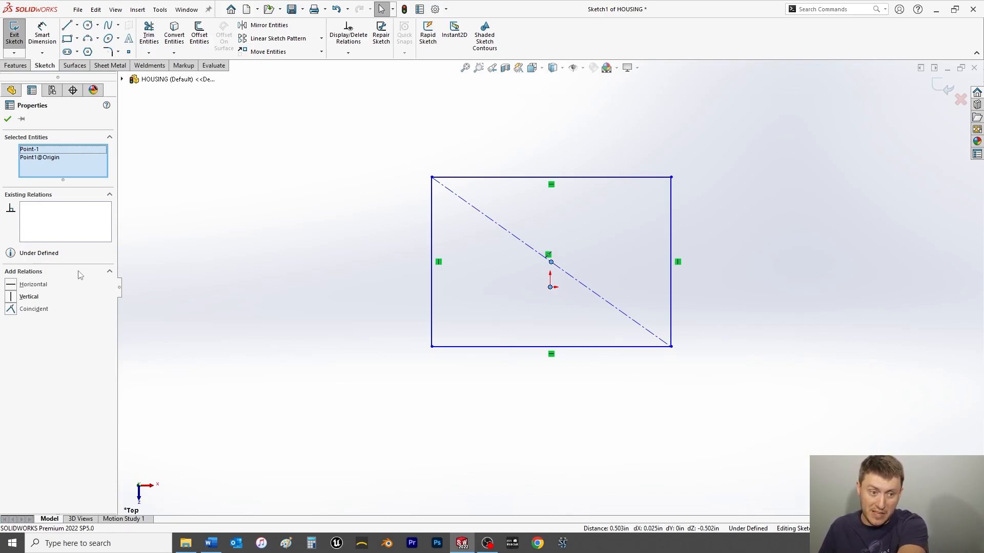
{"action": "left_click", "coordinate": [12, 310]}
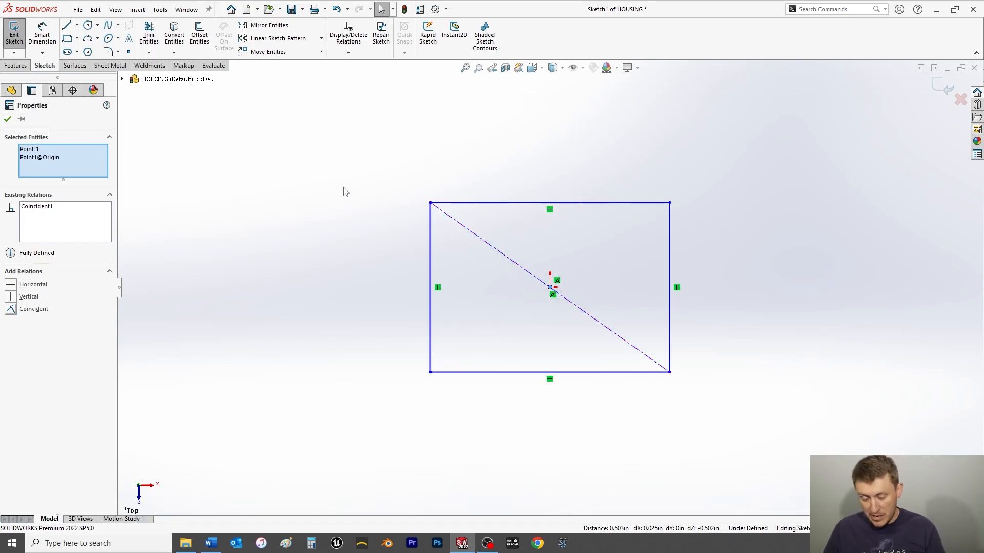
{"action": "key", "text": "Escape"}
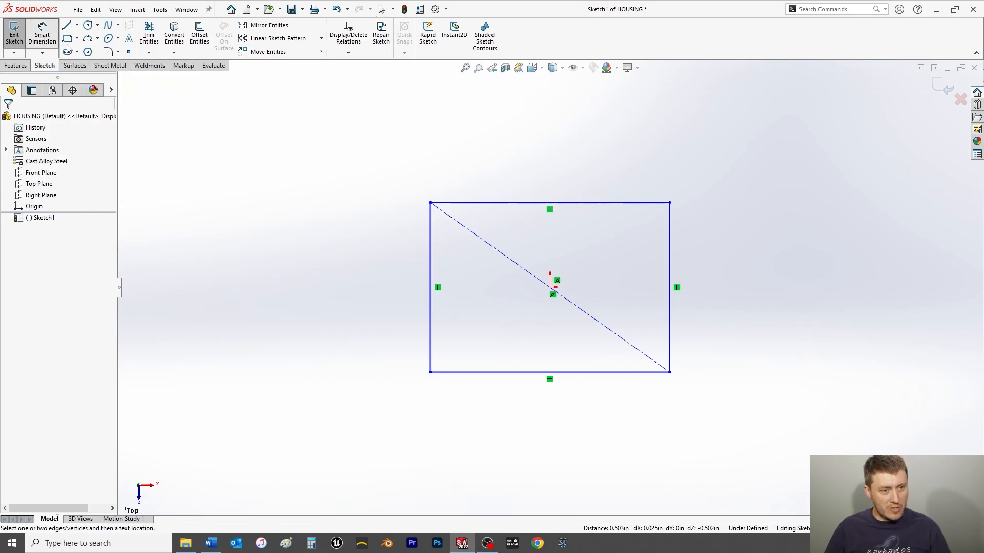
Dimension the rectangle's left vertical side to 2.625 in
{"action": "left_click", "coordinate": [42, 41]}
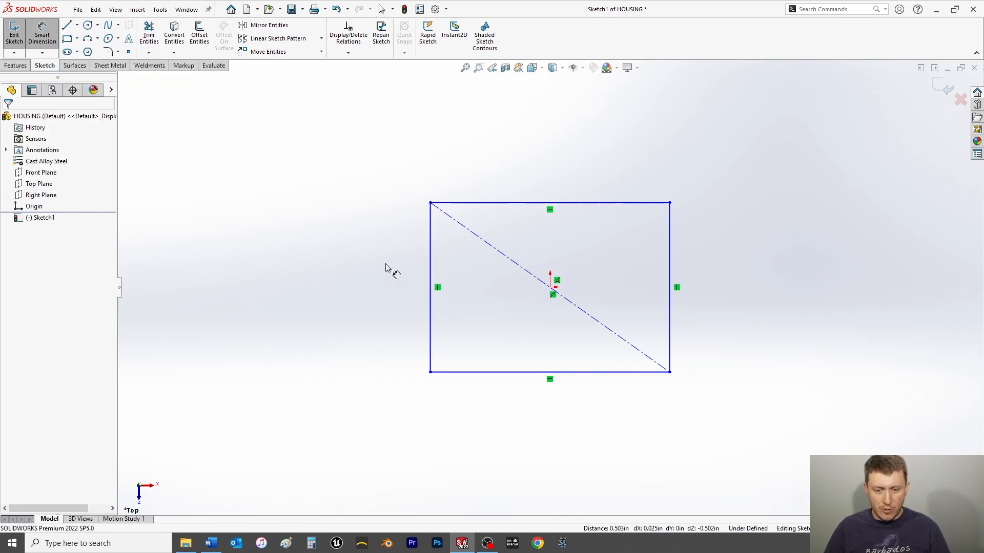
{"action": "left_click", "coordinate": [429, 263]}
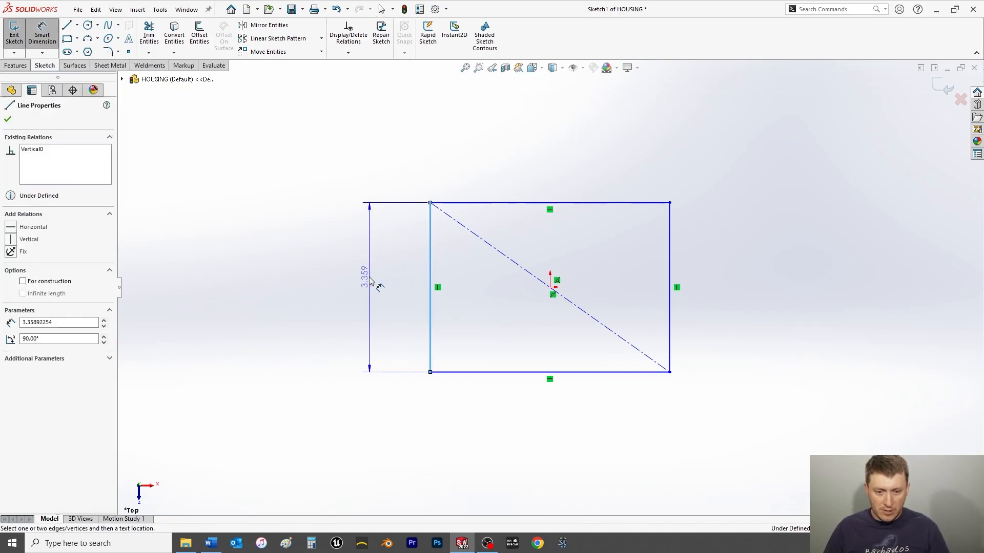
{"action": "left_click", "coordinate": [370, 282]}
{"action": "type", "text": "2.625"}
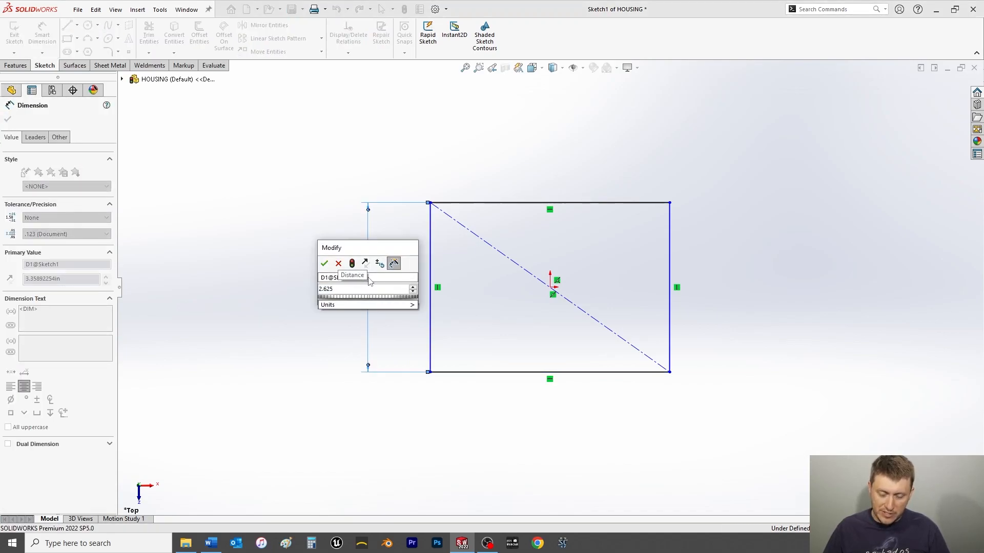
{"action": "key", "text": "Return"}
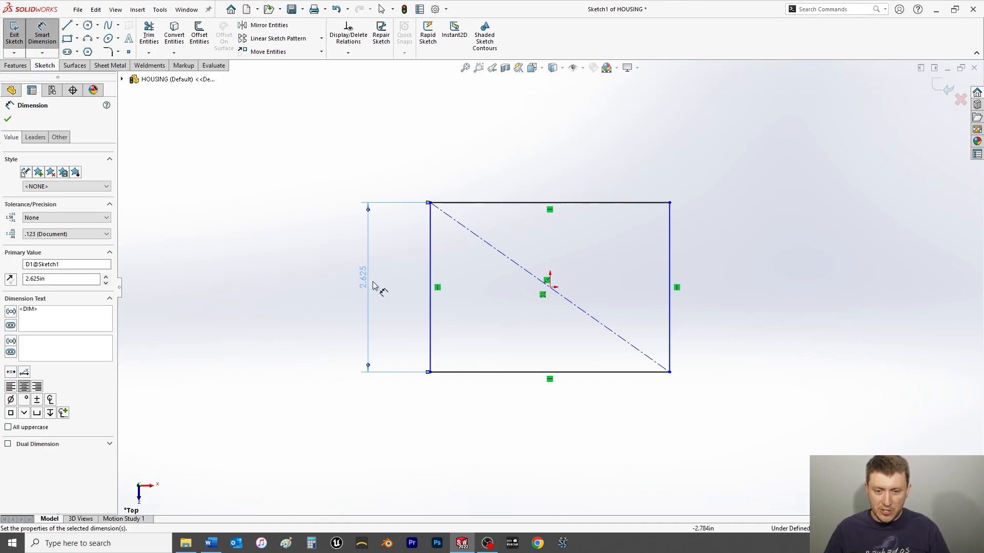
Dimension the rectangle's top horizontal side to 6 in and finish dimensioning
{"action": "left_click", "coordinate": [519, 206]}
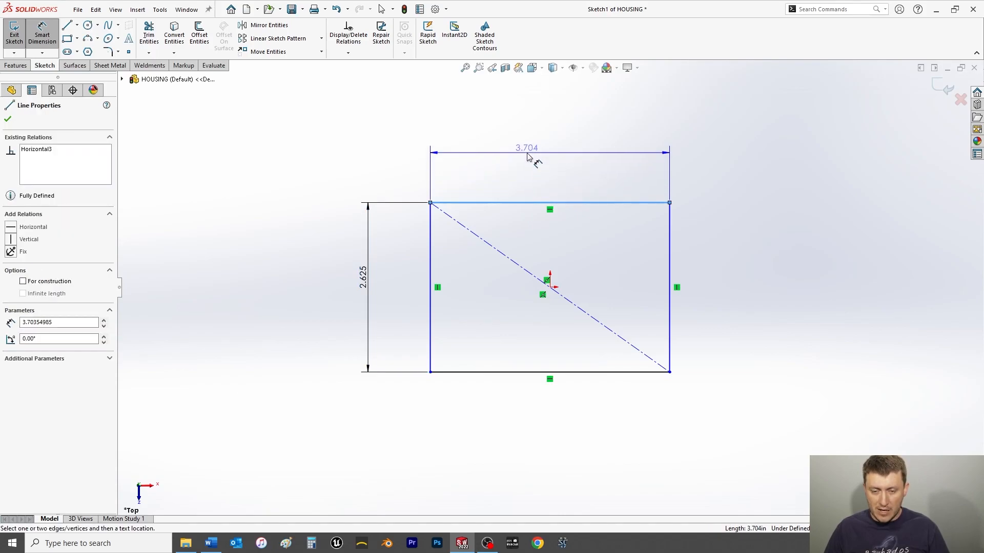
{"action": "left_click", "coordinate": [528, 157]}
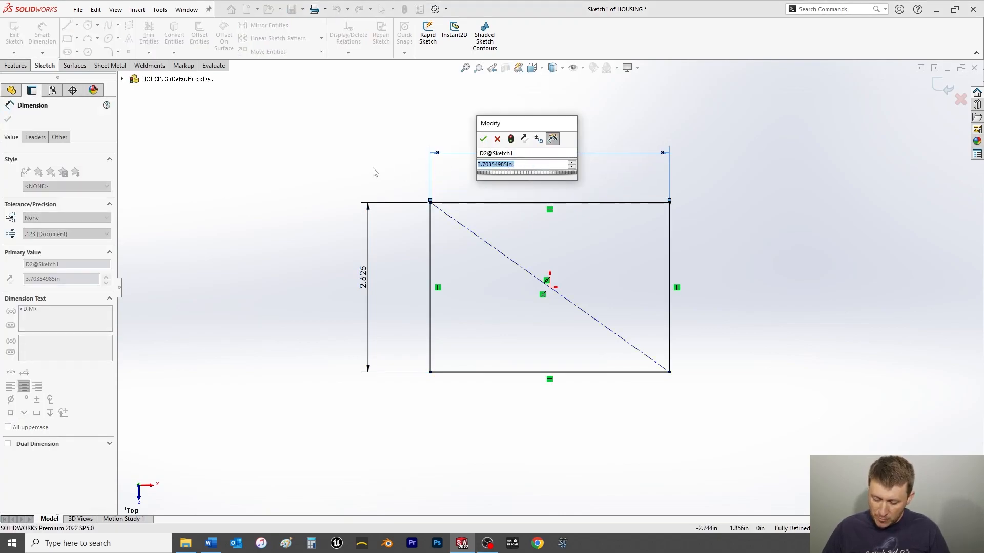
{"action": "type", "text": "6"}
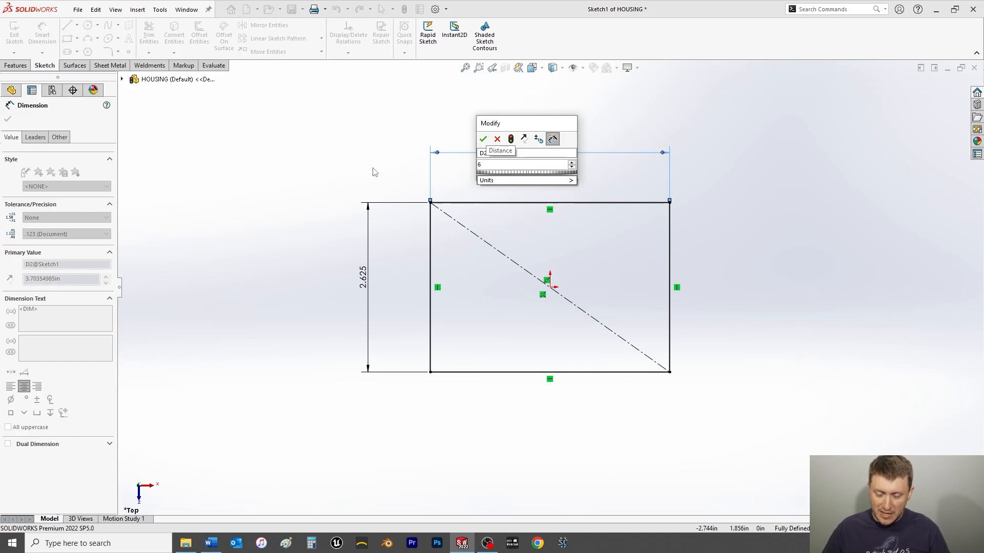
{"action": "key", "text": "Return"}
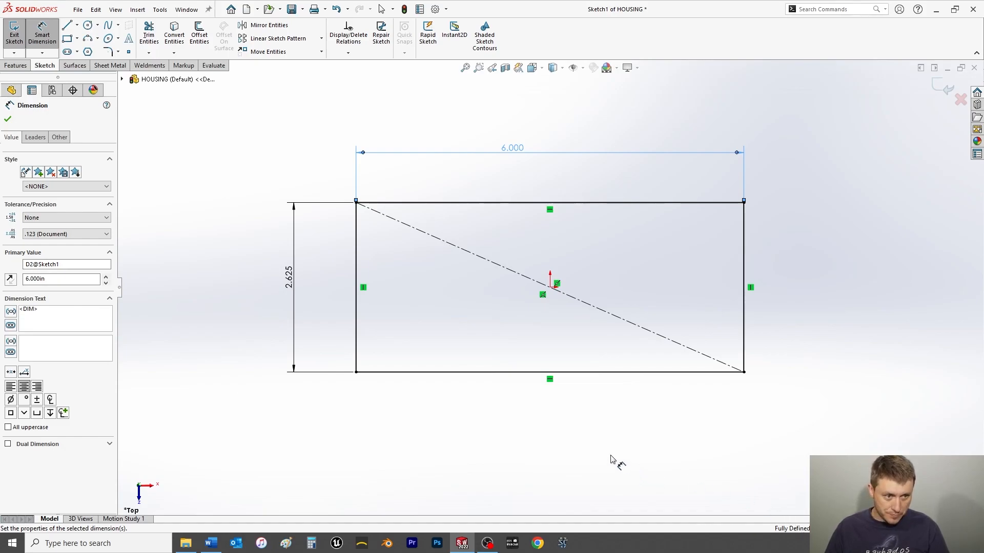
{"action": "left_click", "coordinate": [9, 121]}
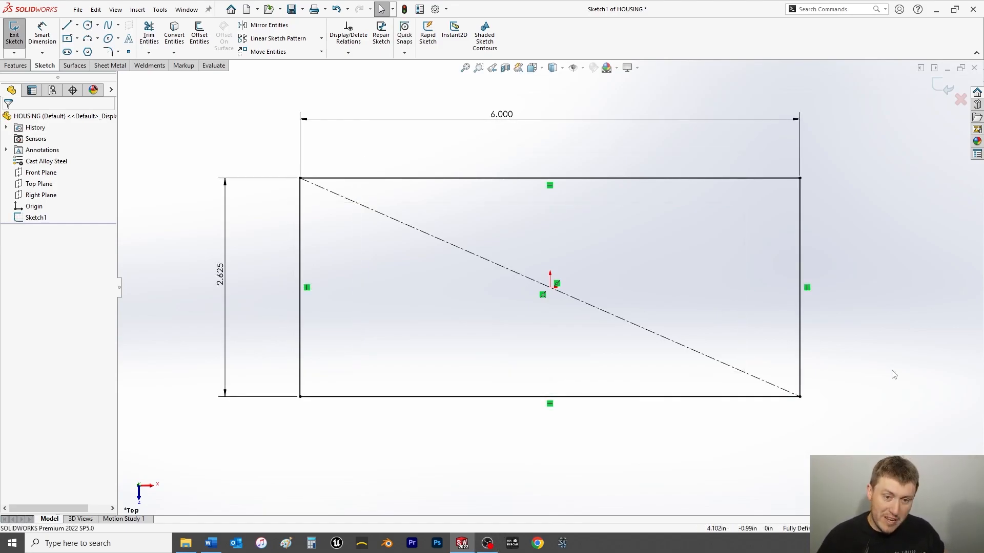
Extrude the rectangle upward as a blind boss 0.25 in deep
{"action": "left_click", "coordinate": [15, 66]}
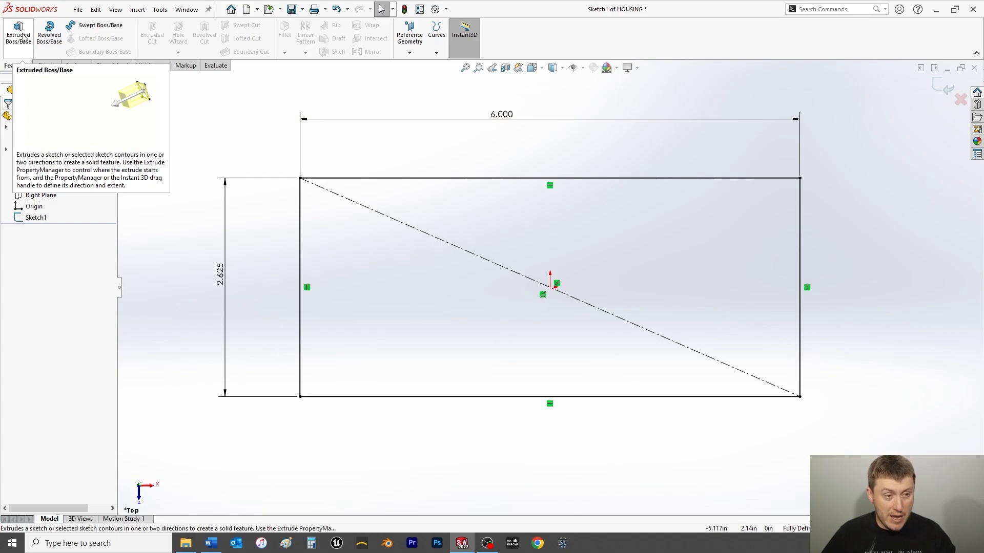
{"action": "left_click", "coordinate": [19, 41]}
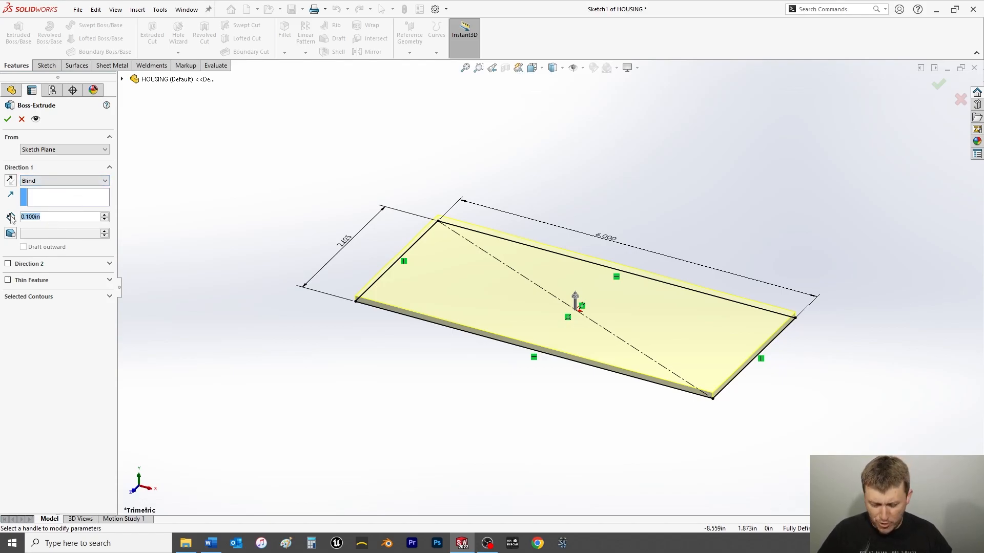
{"action": "type", "text": ".25"}
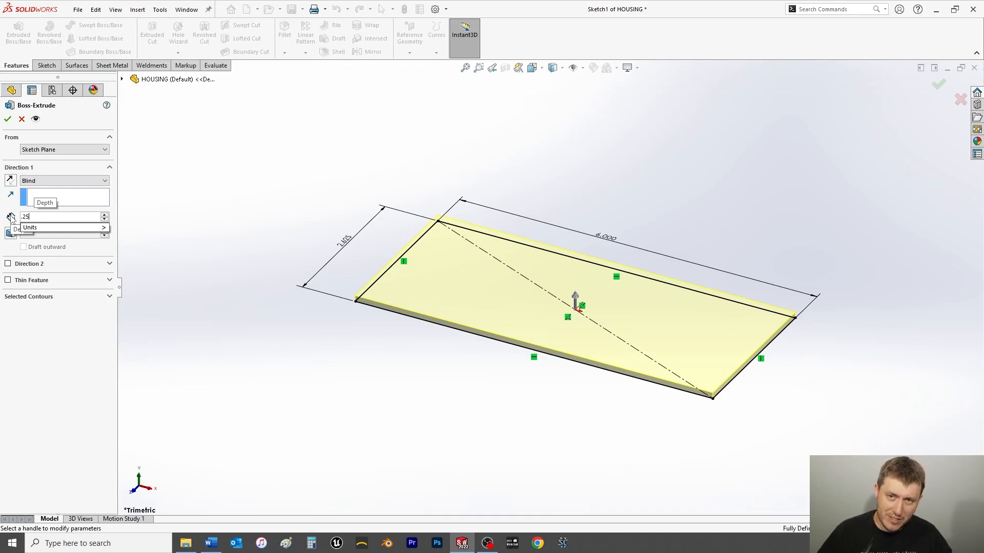
{"action": "key", "text": "Return"}
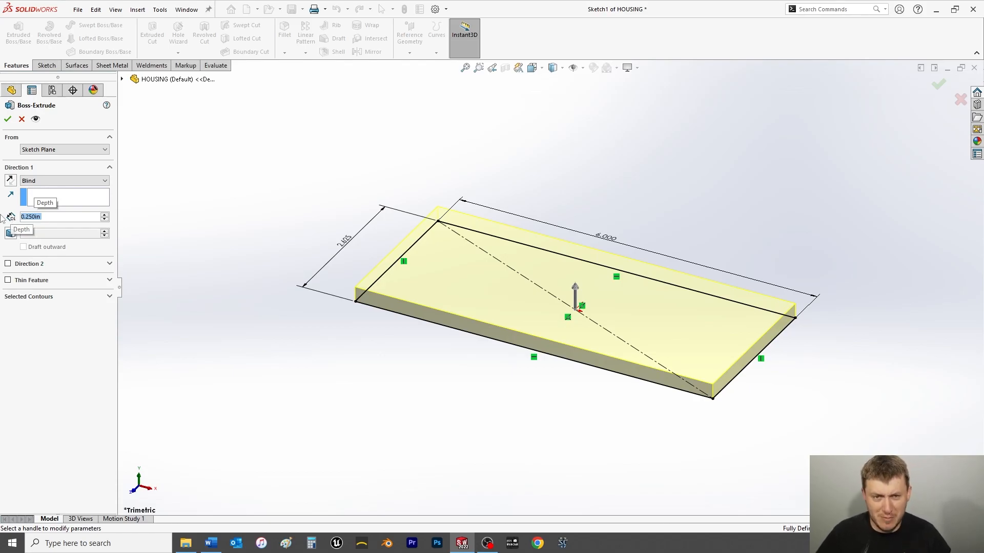
{"action": "left_click", "coordinate": [8, 118]}
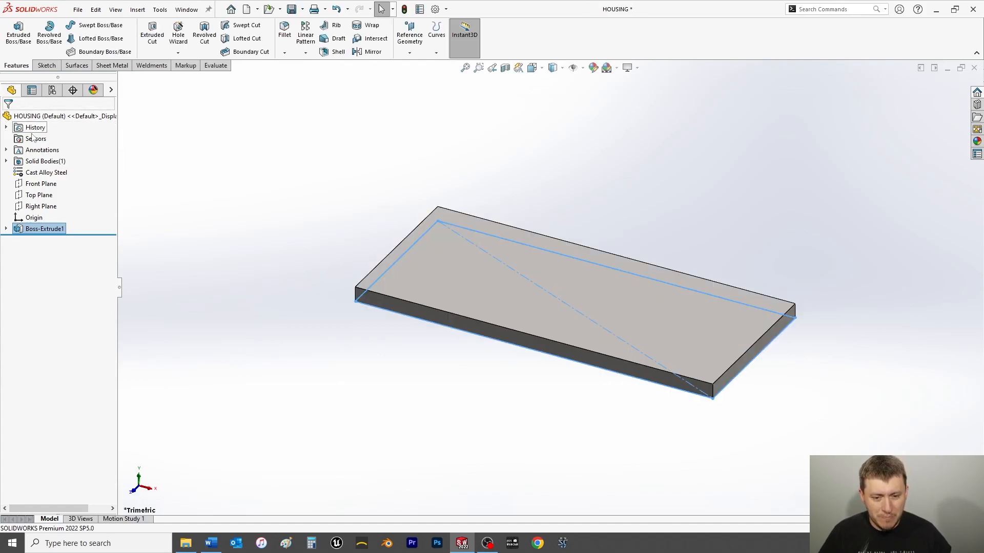
{"action": "left_click", "coordinate": [339, 204]}
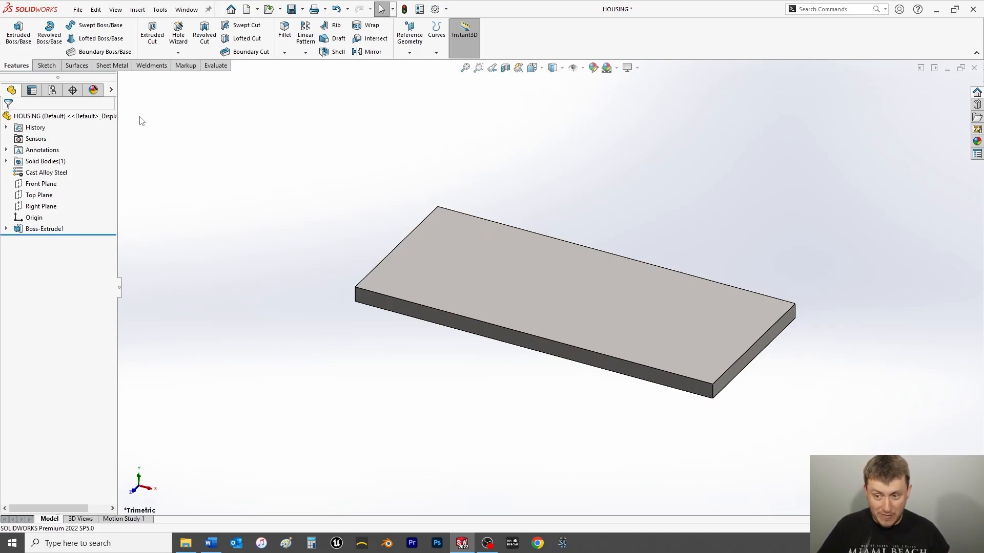
Sketch a center rectangle on the plate's top face from the origin to the plate's long edge, then narrow it to about 2.69 in wide
{"action": "left_click", "coordinate": [6, 229]}
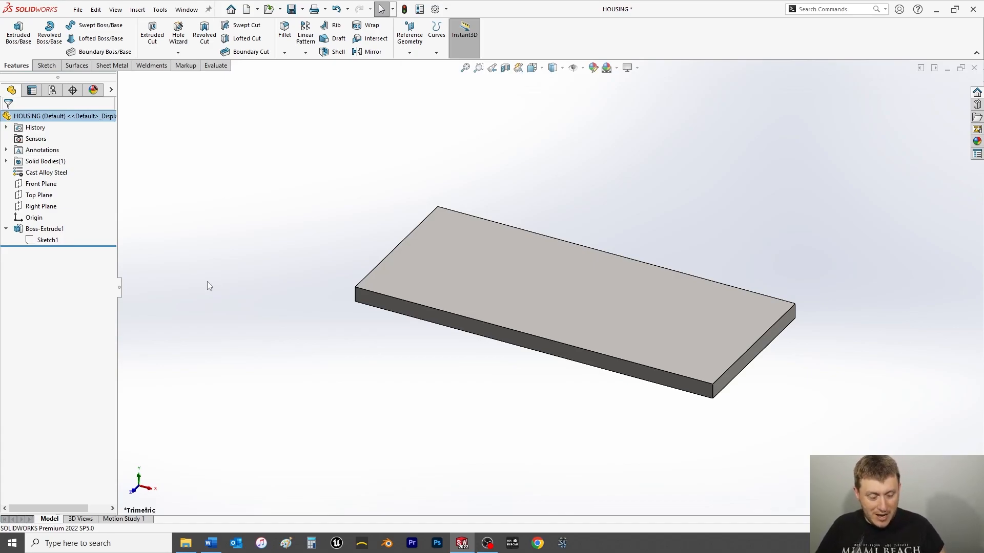
{"action": "left_click", "coordinate": [46, 66]}
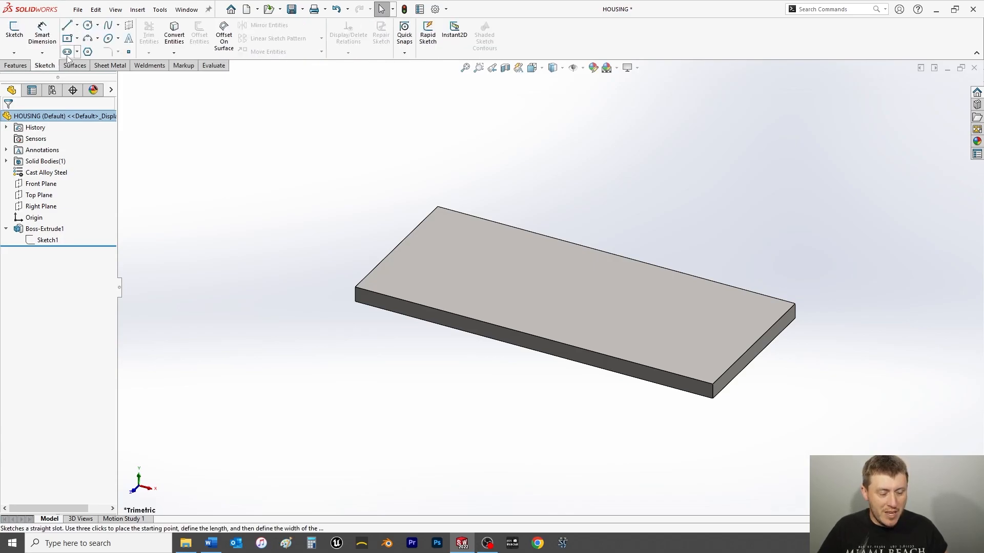
{"action": "left_click", "coordinate": [77, 41]}
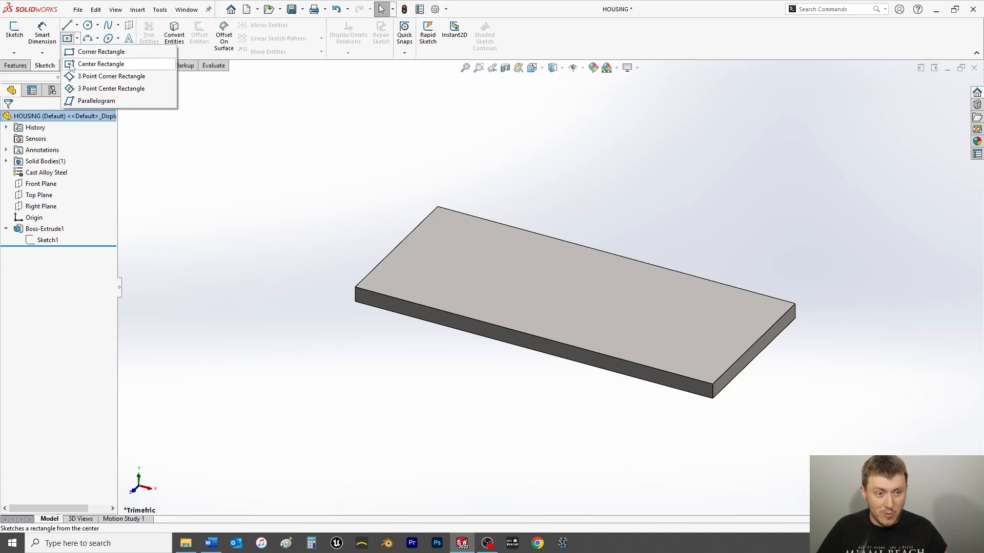
{"action": "left_click", "coordinate": [71, 67]}
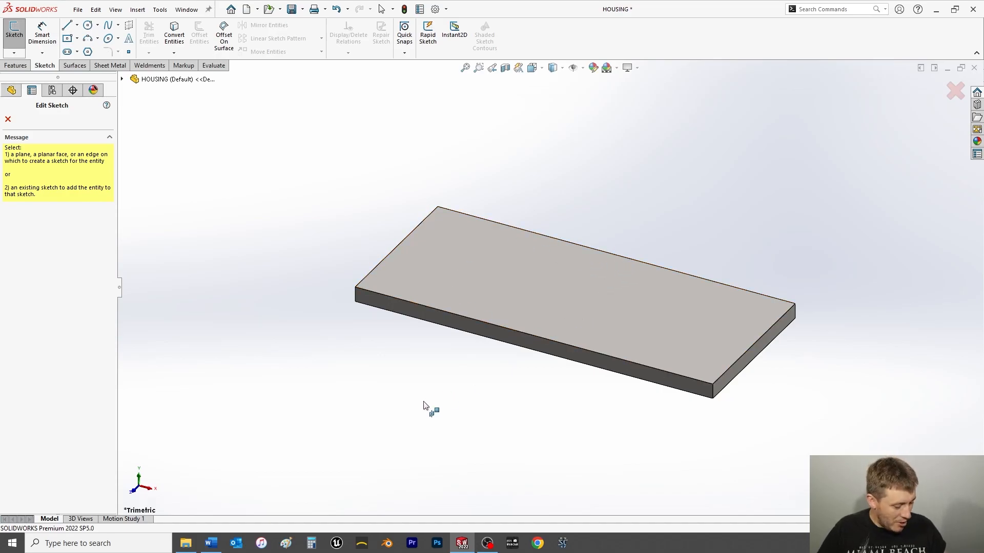
{"action": "left_click", "coordinate": [467, 254]}
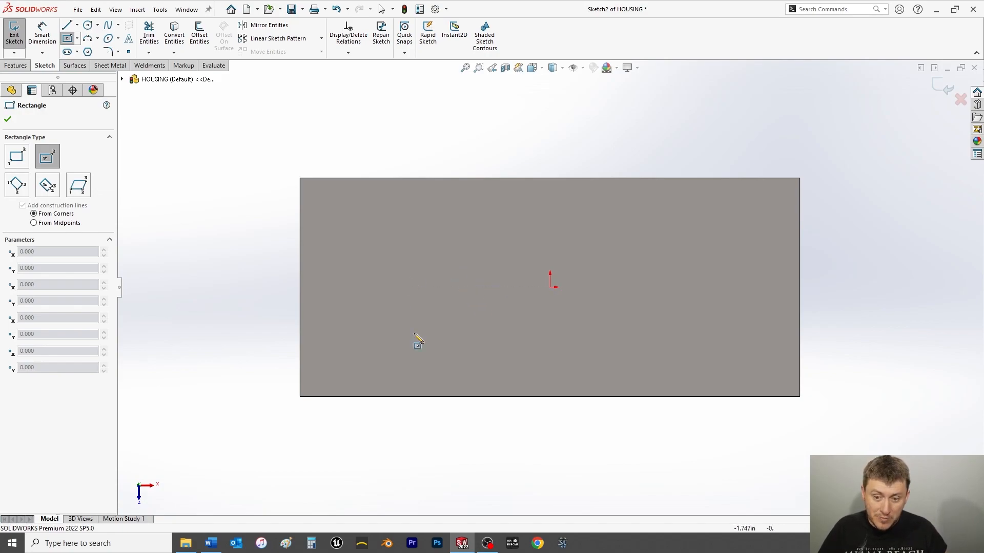
{"action": "left_click", "coordinate": [551, 287]}
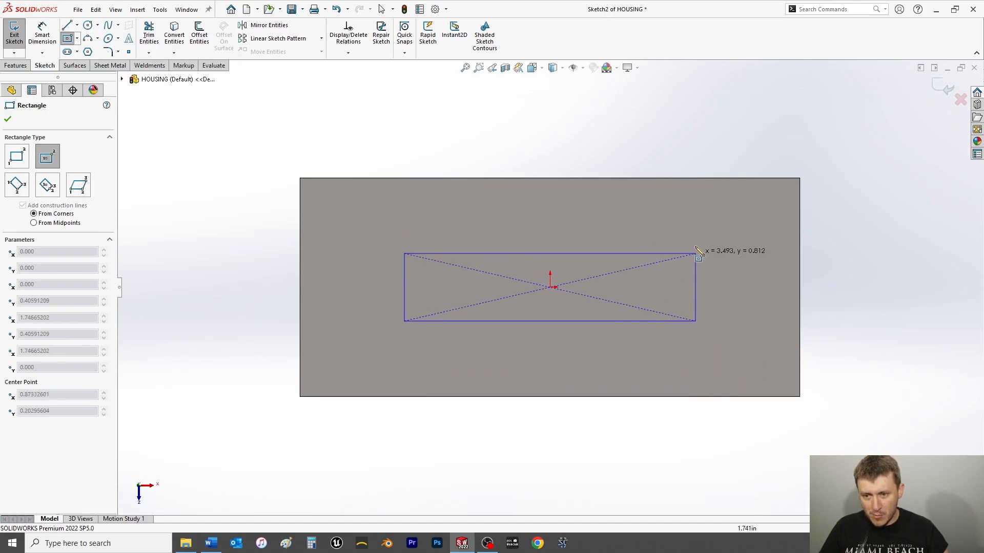
{"action": "left_click", "coordinate": [705, 179]}
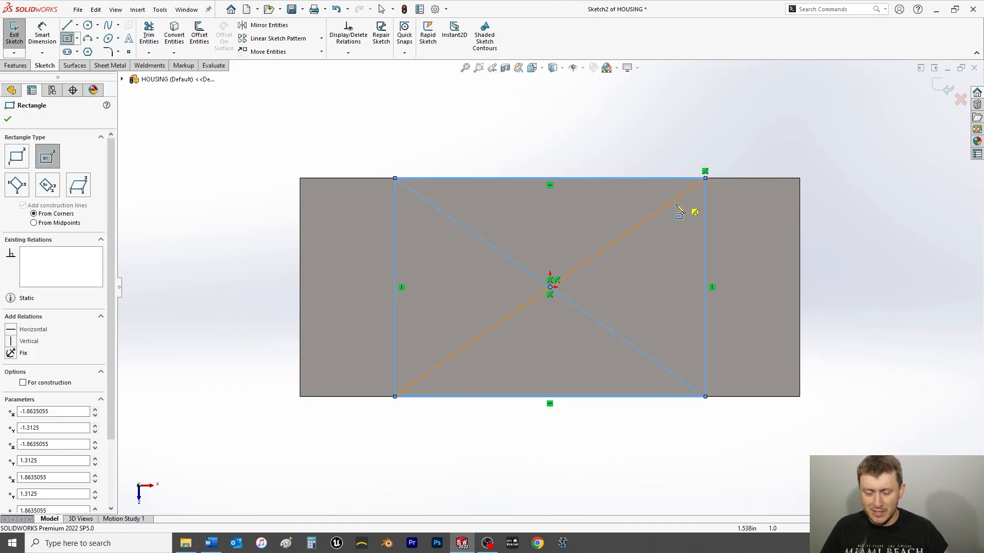
{"action": "key", "text": "Escape"}
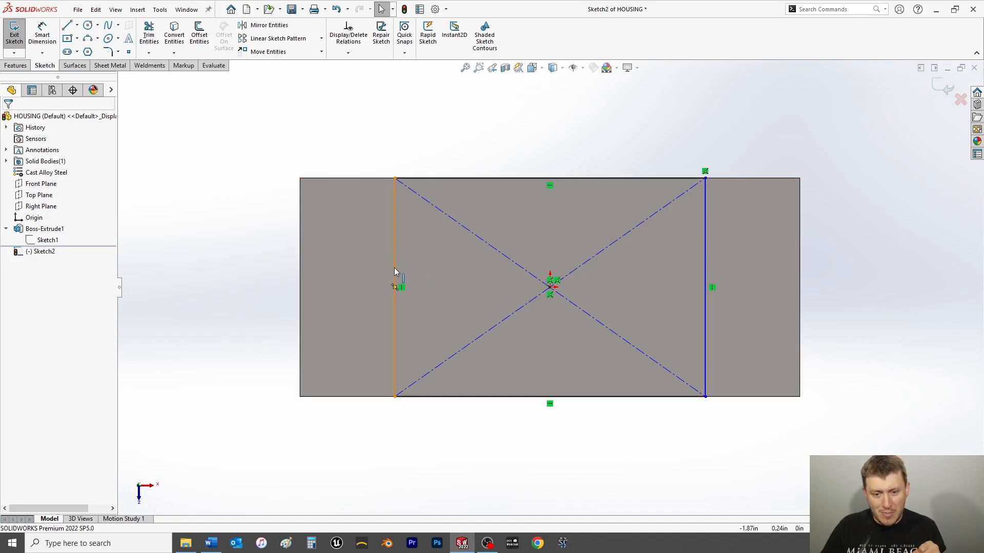
{"action": "mouse_move", "coordinate": [394, 271]}
{"action": "left_mouse_down"}
{"action": "mouse_move", "coordinate": [353, 265]}
{"action": "mouse_move", "coordinate": [482, 266]}
{"action": "mouse_move", "coordinate": [350, 259]}
{"action": "mouse_move", "coordinate": [453, 272]}
{"action": "mouse_move", "coordinate": [123, 272]}
{"action": "mouse_move", "coordinate": [478, 278]}
{"action": "mouse_move", "coordinate": [438, 278]}
{"action": "left_mouse_up"}
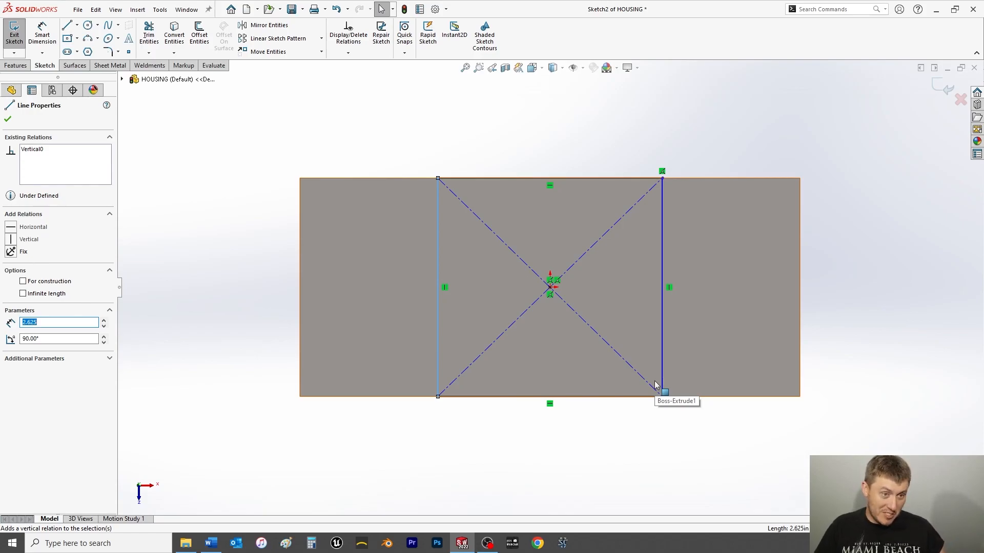
Dimension the rectangle's upper horizontal side to 4 in, finish dimensioning and save the part
{"action": "left_click", "coordinate": [47, 39]}
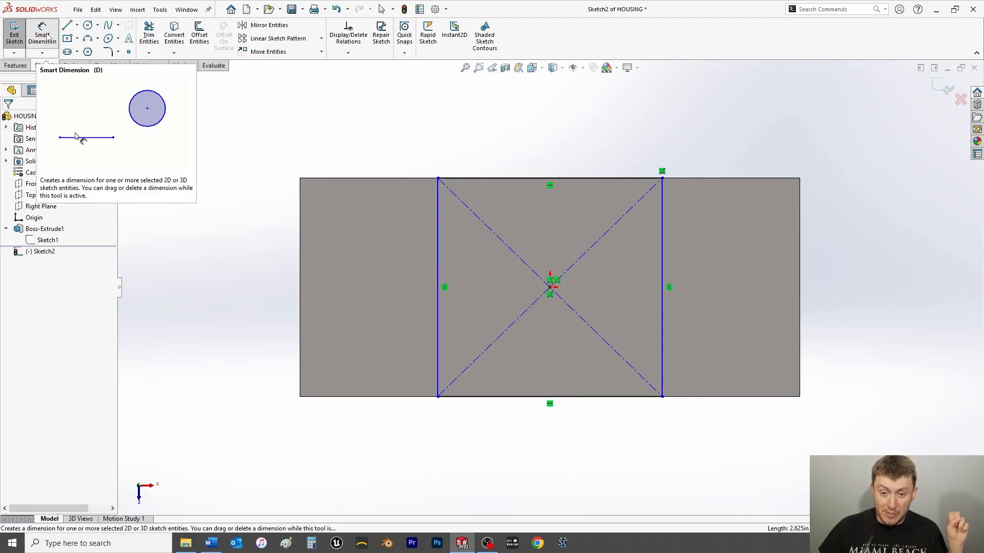
{"action": "left_click", "coordinate": [514, 180]}
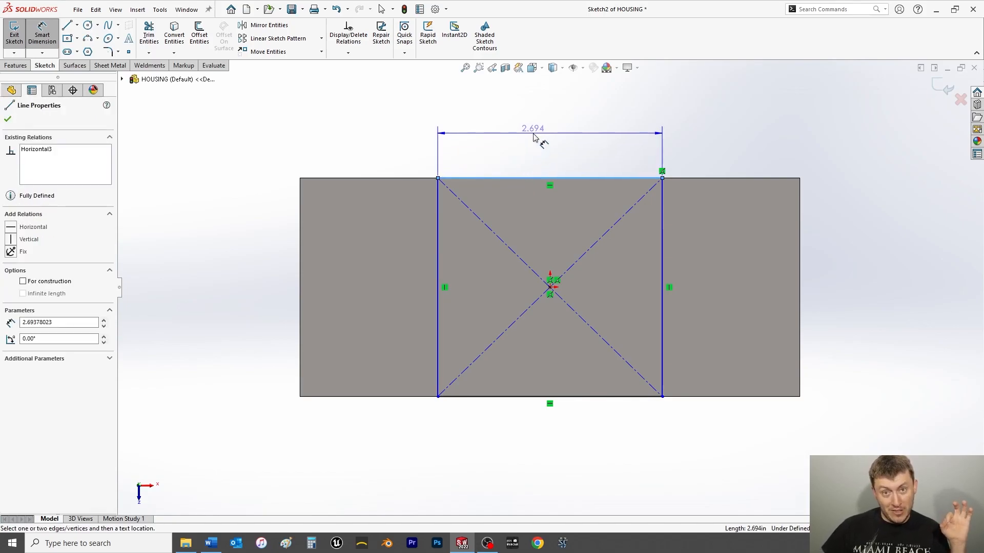
{"action": "left_click", "coordinate": [534, 137]}
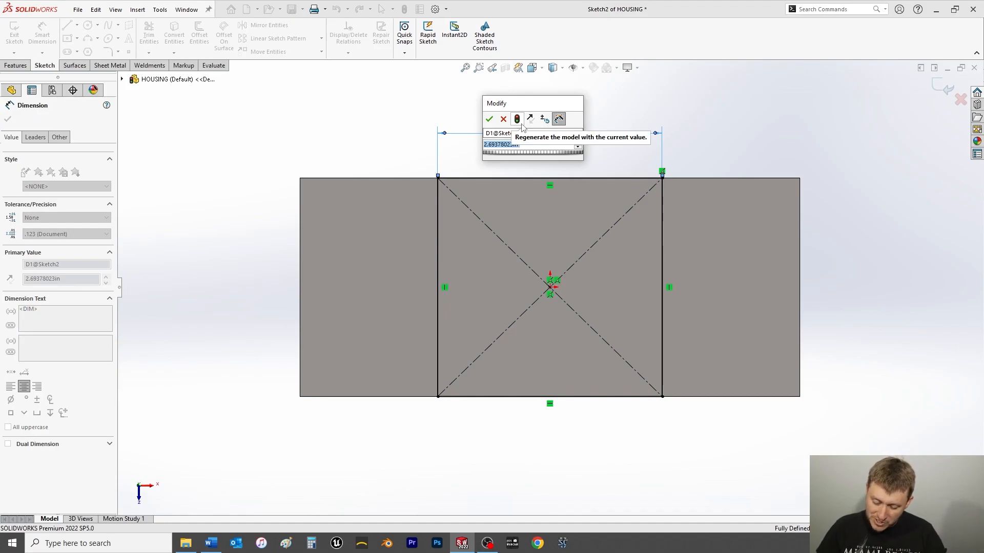
{"action": "type", "text": "4"}
{"action": "key", "text": "Return"}
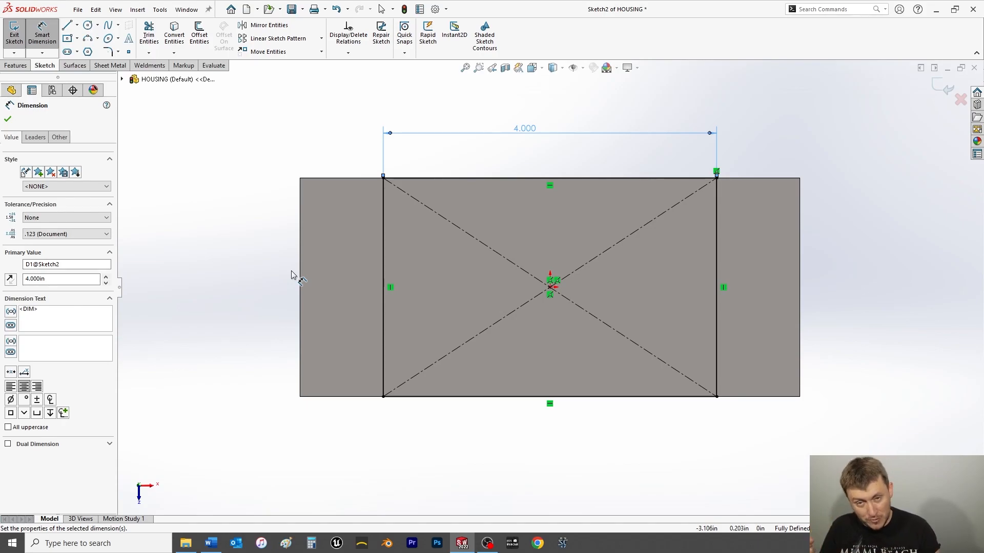
{"action": "left_click", "coordinate": [7, 120]}
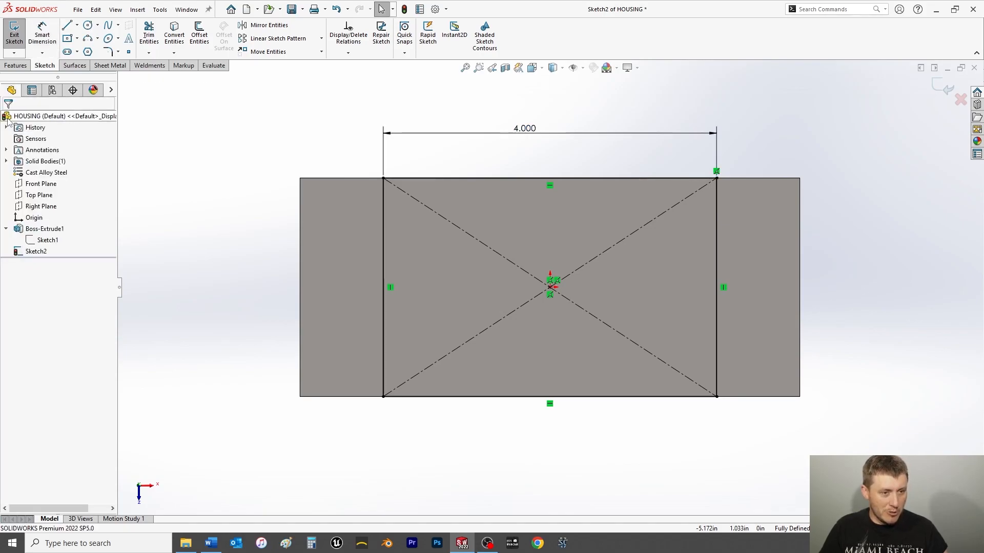
{"action": "key", "text": "ctrl+s"}
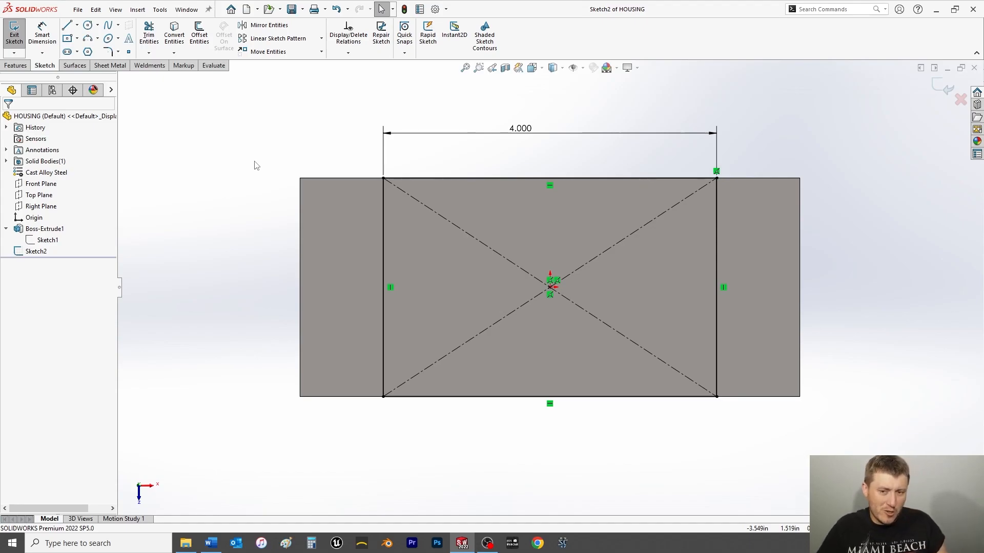
Extrude the 4 in wide rectangle upward from the plate as a blind, merged boss 3.5 in deep
{"action": "left_click", "coordinate": [23, 65]}
{"action": "left_click", "coordinate": [18, 42]}
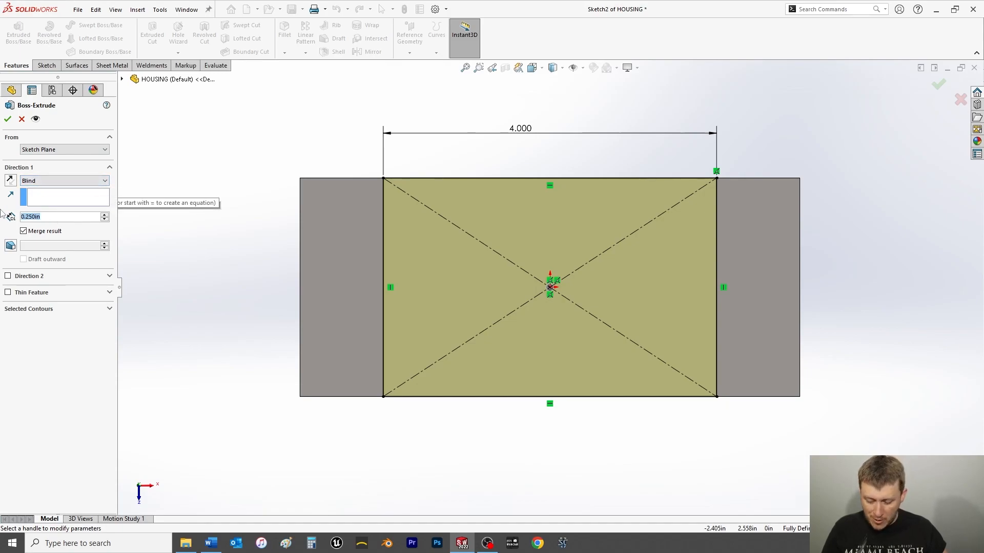
{"action": "type", "text": "3.5"}
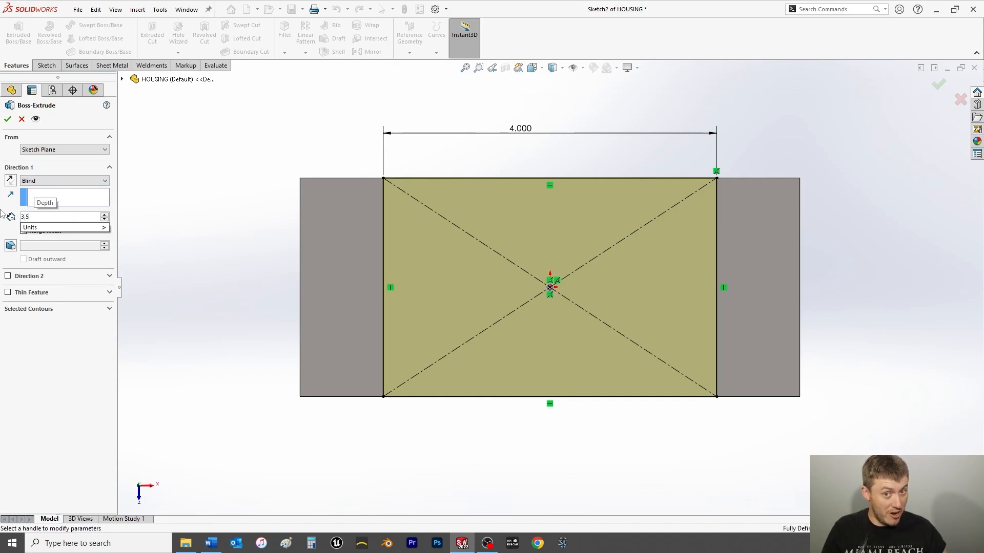
{"action": "key", "text": "Return"}
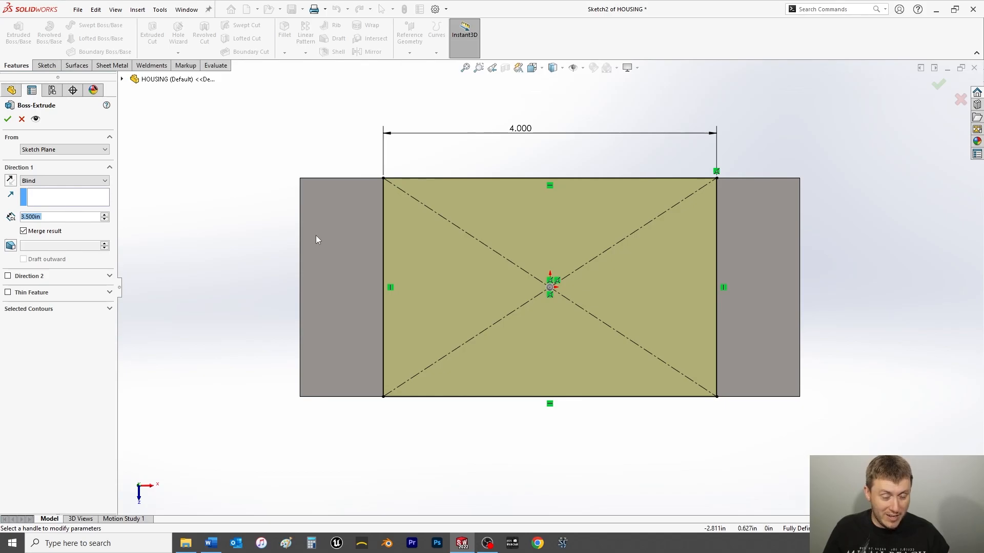
{"action": "left_click", "coordinate": [7, 119]}
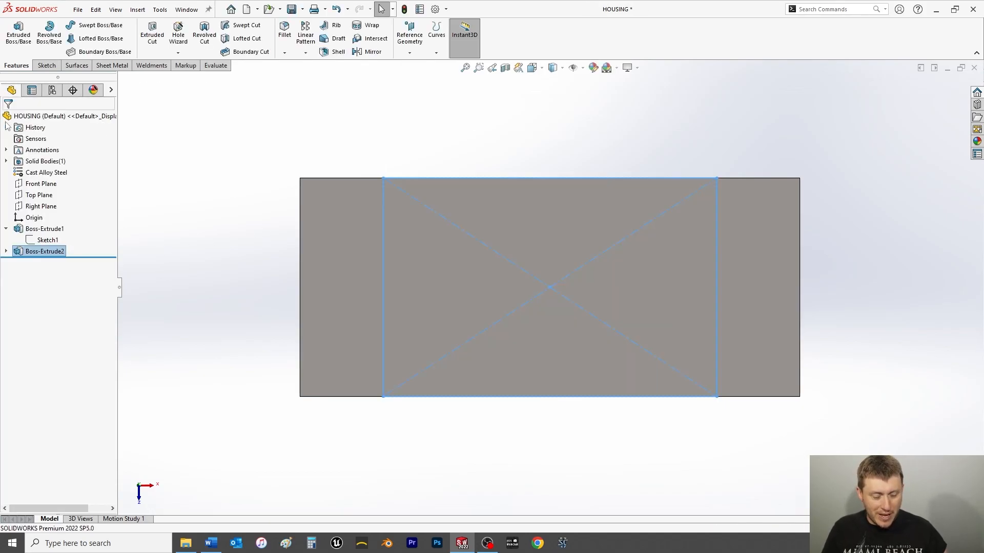
{"action": "left_click", "coordinate": [228, 208]}
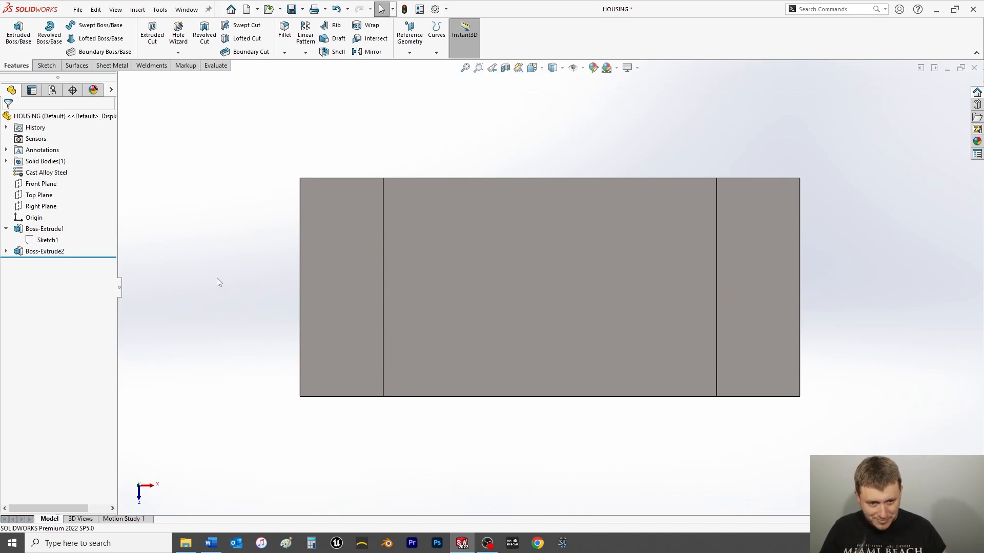
Start a constant-size Fillet and select the vertical edge at the base plate's front corner
{"action": "key", "text": "space"}
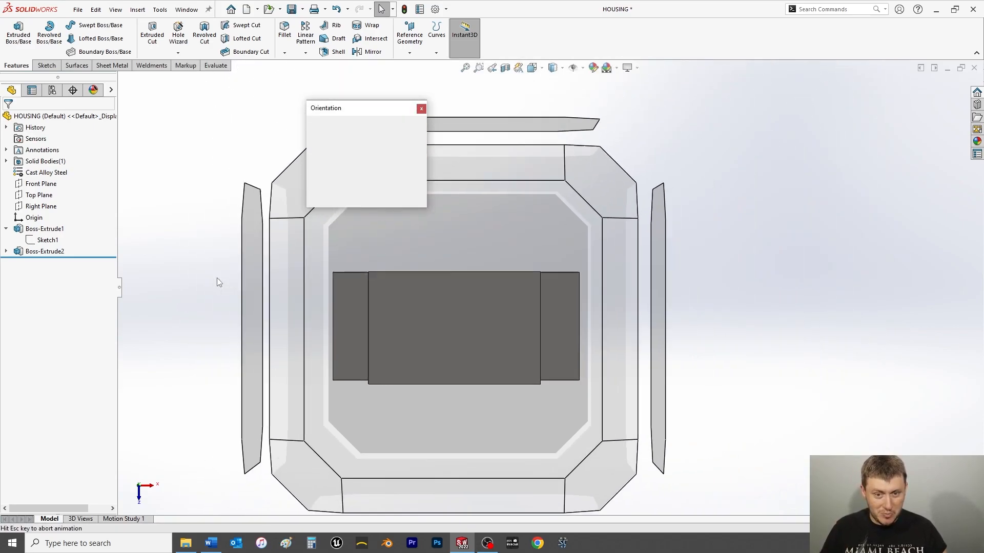
{"action": "left_click", "coordinate": [411, 141]}
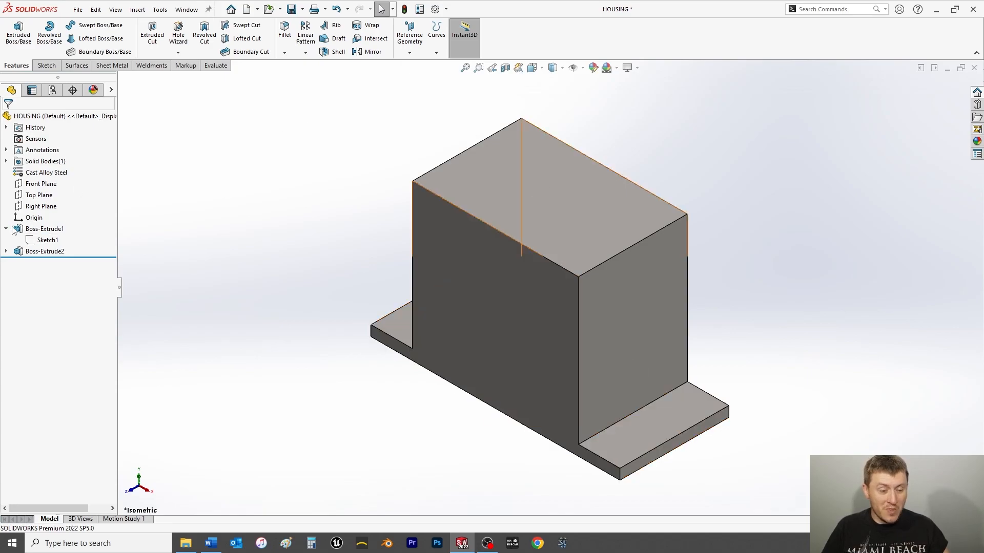
{"action": "left_click", "coordinate": [285, 29]}
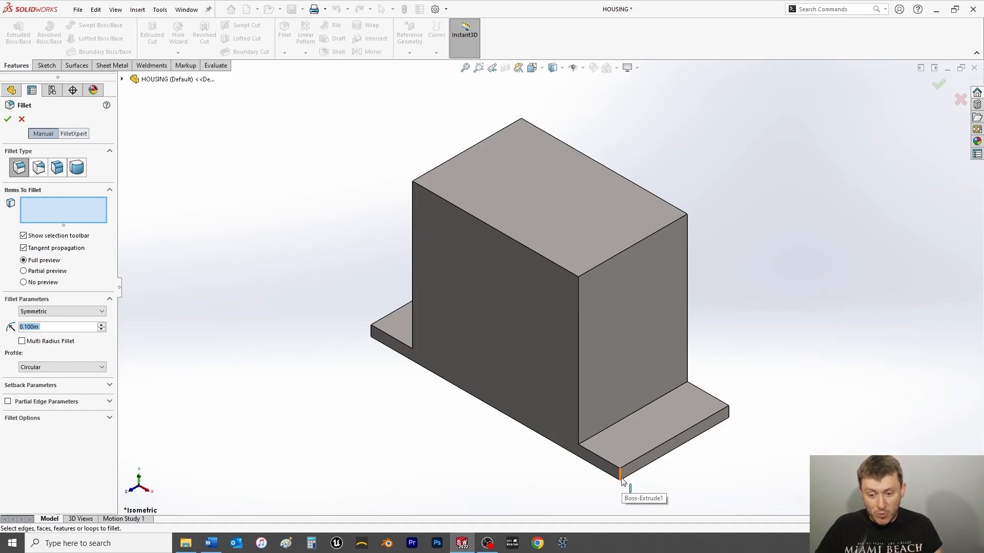
{"action": "scroll", "coordinate": [621, 479], "scroll_direction": "down", "scroll_amount": 5}
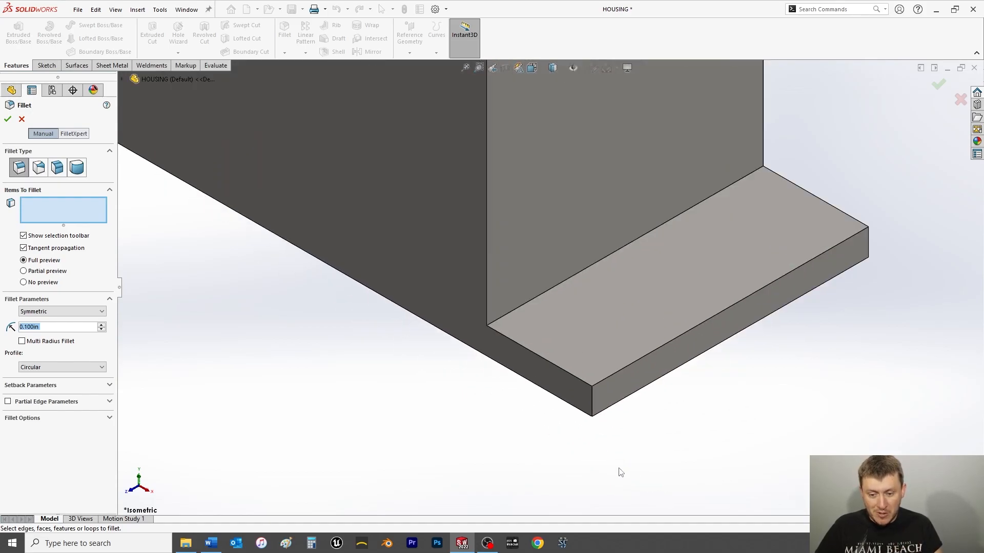
{"action": "scroll", "coordinate": [619, 469], "scroll_direction": "down", "scroll_amount": 3}
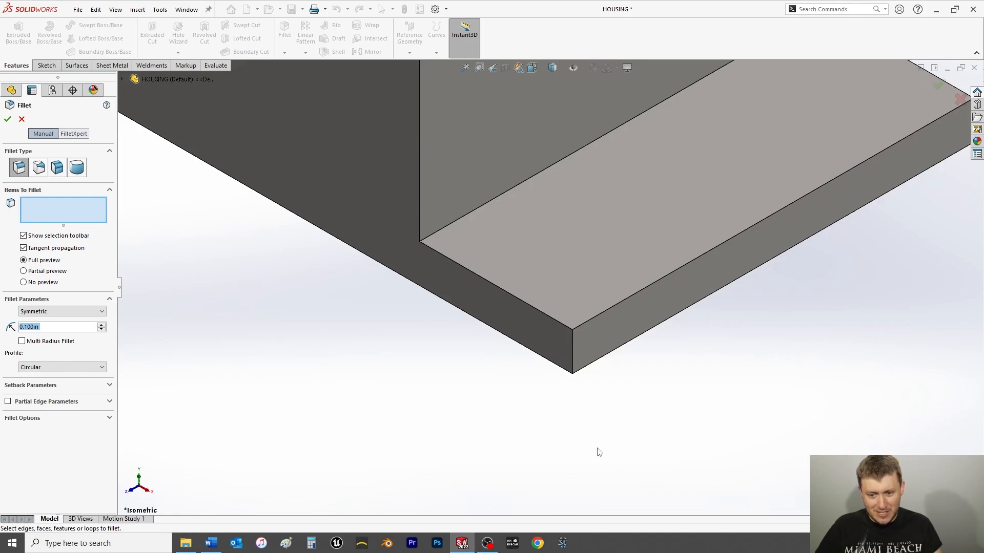
{"action": "left_click", "coordinate": [574, 361]}
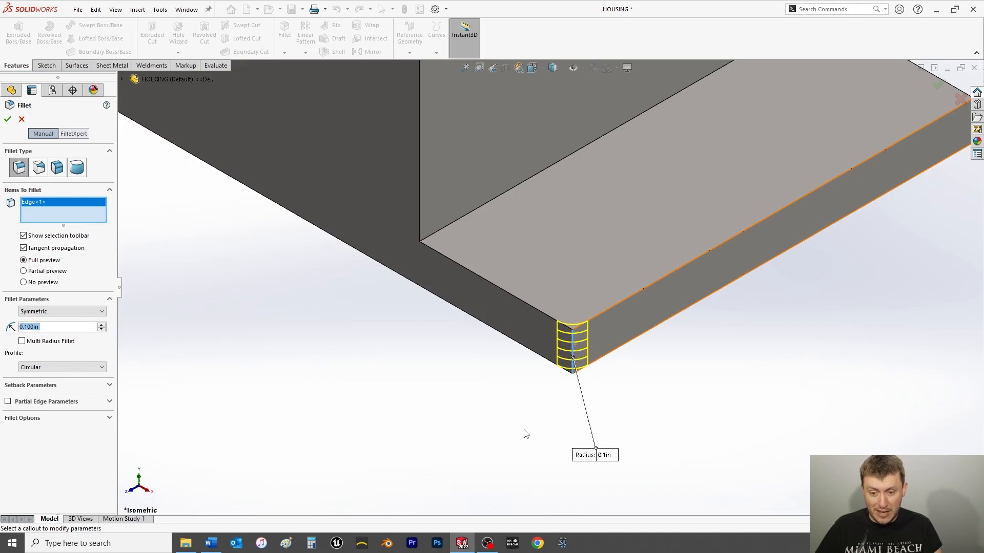
{"action": "scroll", "coordinate": [524, 433], "scroll_direction": "up", "scroll_amount": 5}
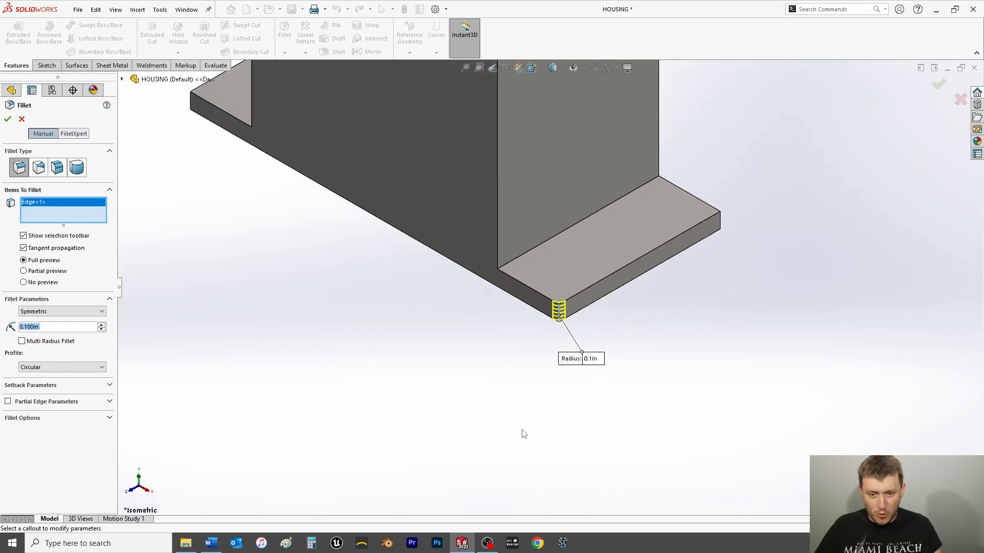
{"action": "scroll", "coordinate": [524, 392], "scroll_direction": "up", "scroll_amount": 2}
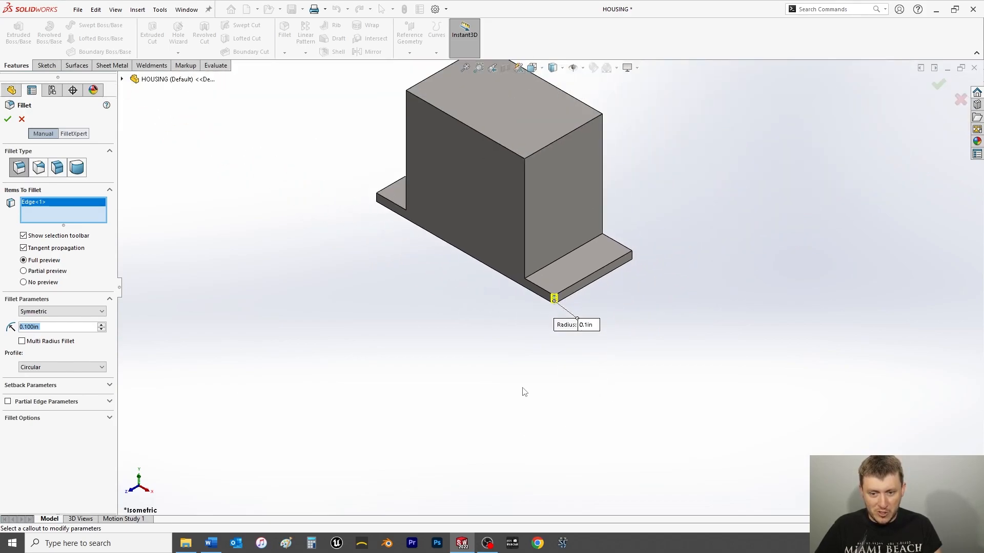
{"action": "left_click", "coordinate": [525, 240]}
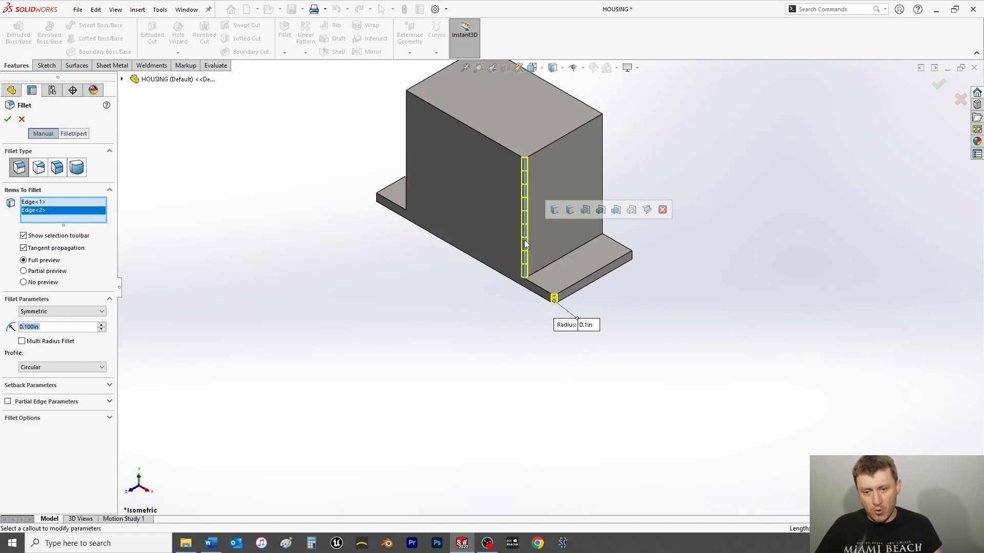
{"action": "left_click", "coordinate": [407, 162]}
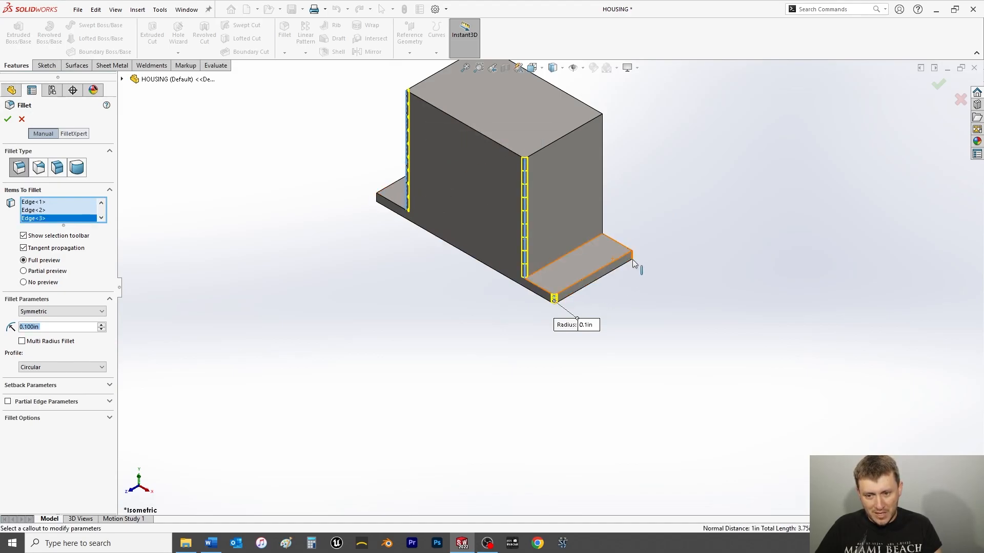
{"action": "left_click", "coordinate": [633, 257]}
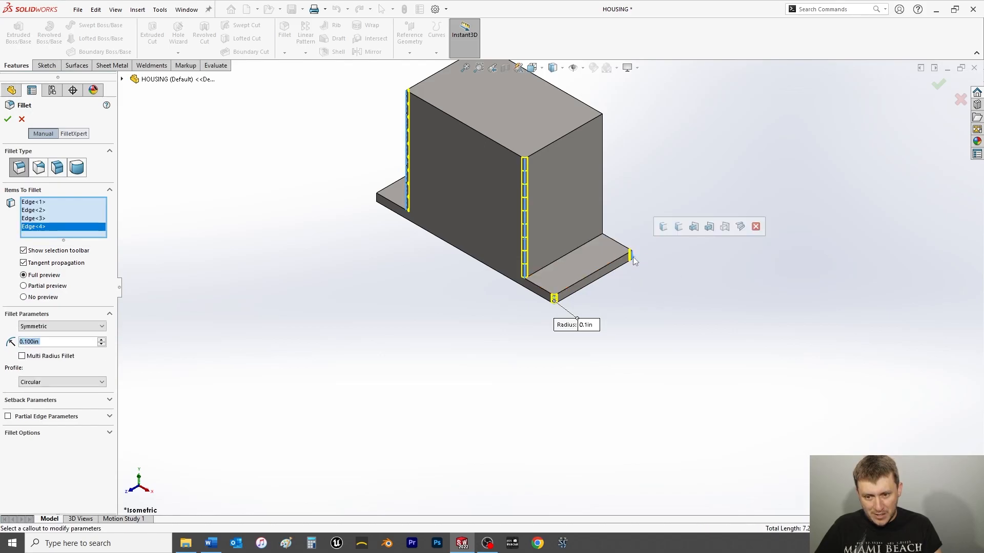
{"action": "left_click", "coordinate": [377, 198]}
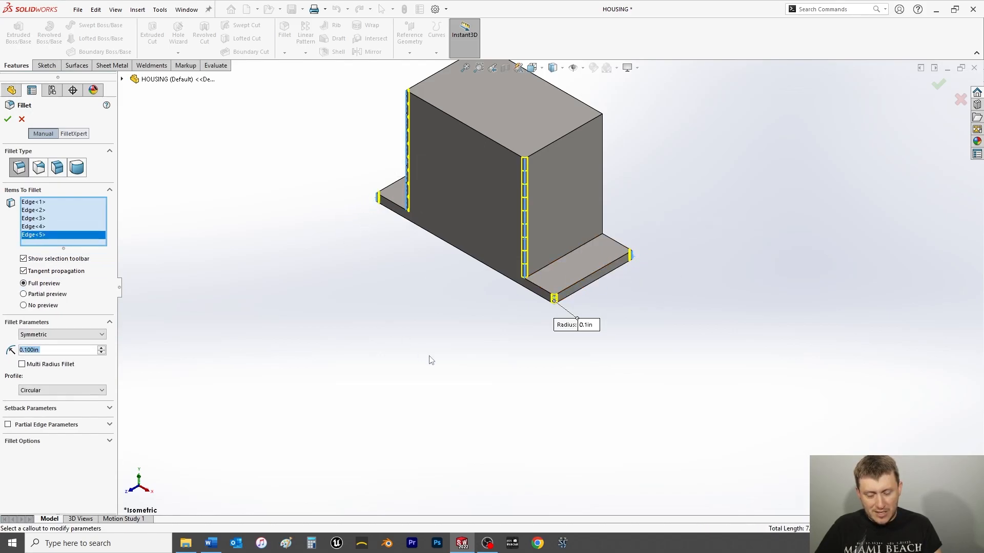
{"action": "left_click", "coordinate": [603, 193]}
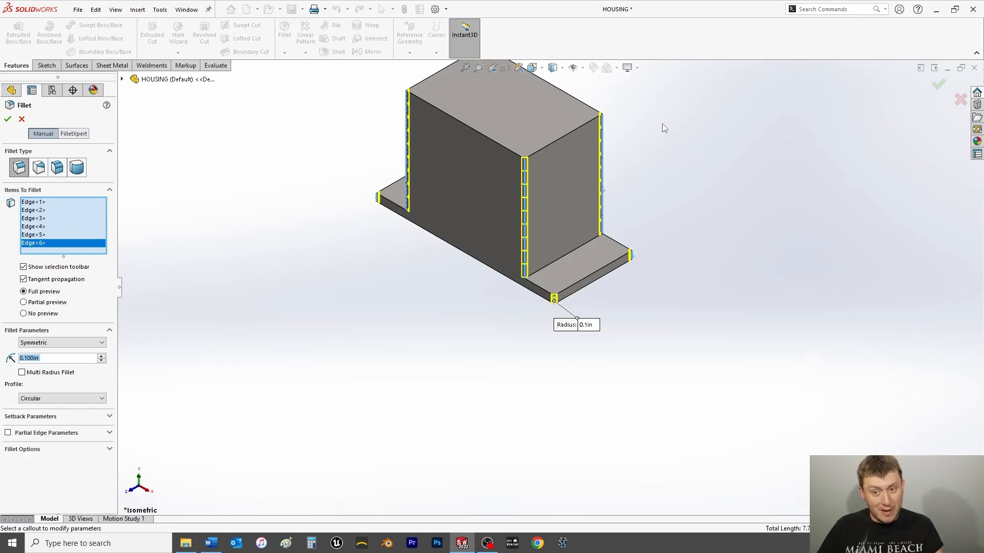
{"action": "middle_click_drag", "start_coordinate": [662, 125], "coordinate": [521, 329]}
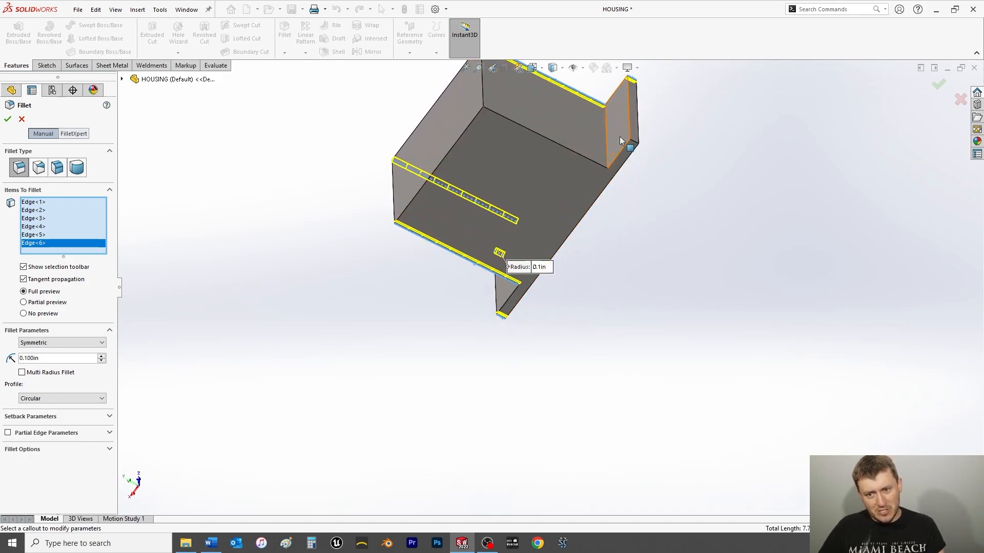
{"action": "scroll", "coordinate": [594, 150], "scroll_direction": "down", "scroll_amount": 5}
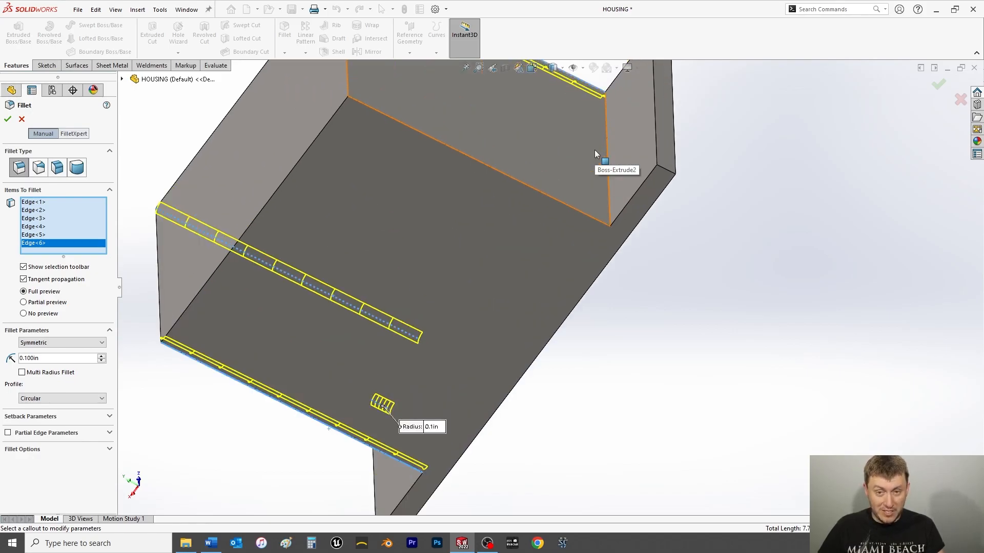
{"action": "left_click", "coordinate": [586, 214]}
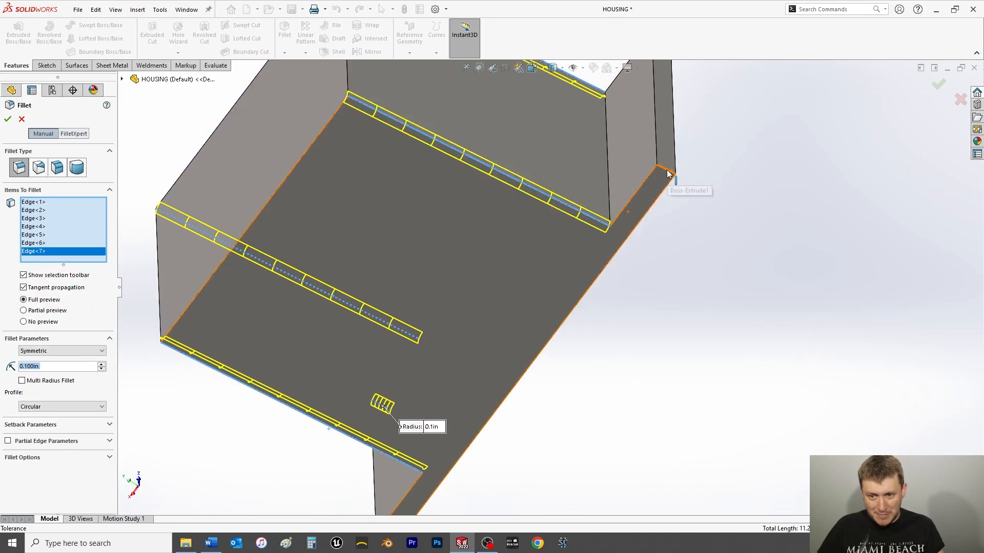
{"action": "left_click", "coordinate": [671, 176]}
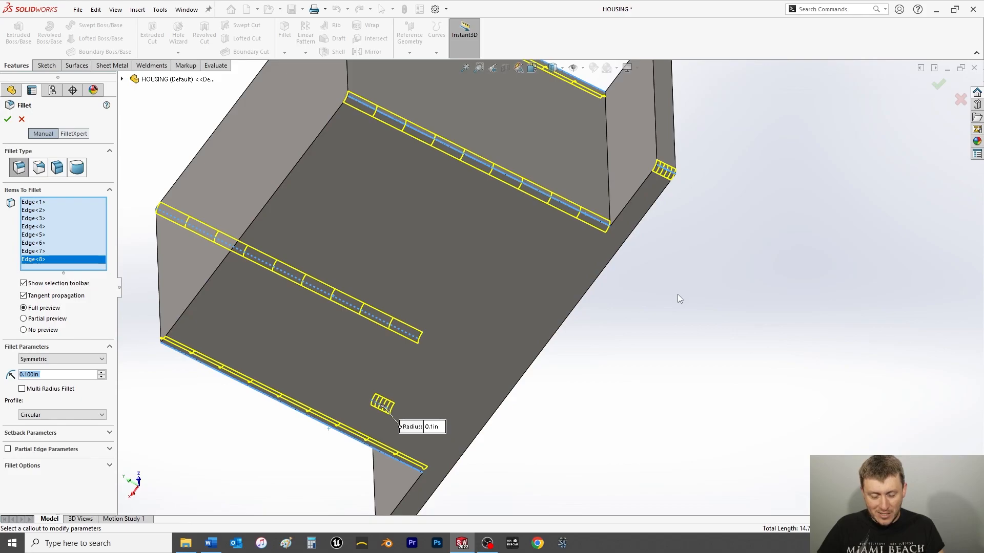
{"action": "scroll", "coordinate": [678, 294], "scroll_direction": "up", "scroll_amount": 5}
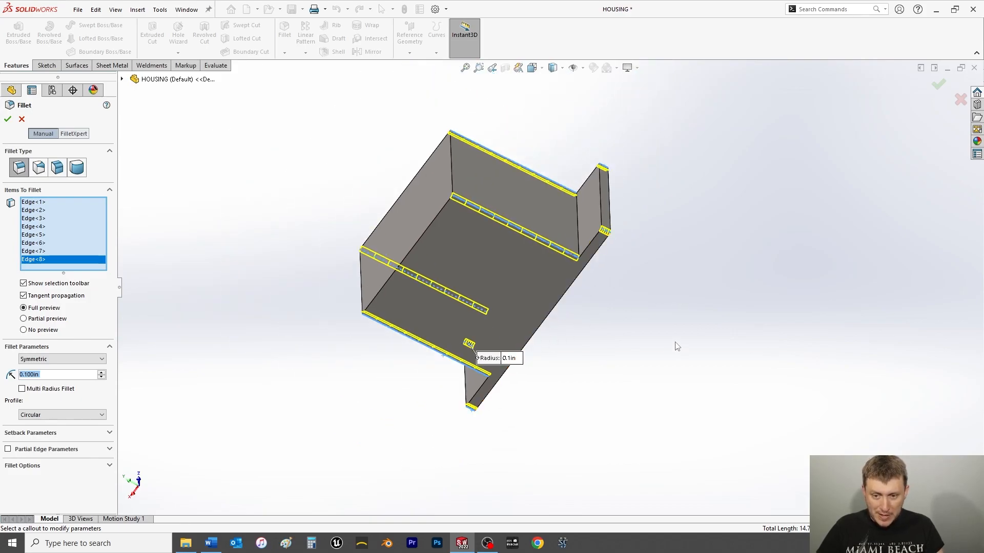
{"action": "key", "text": "BackSpace"}
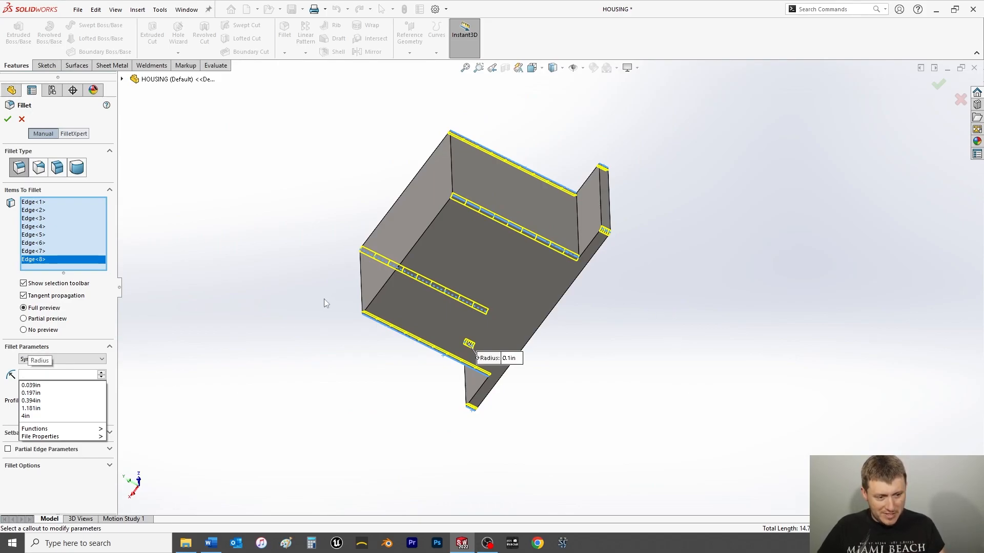
{"action": "key", "text": "Escape"}
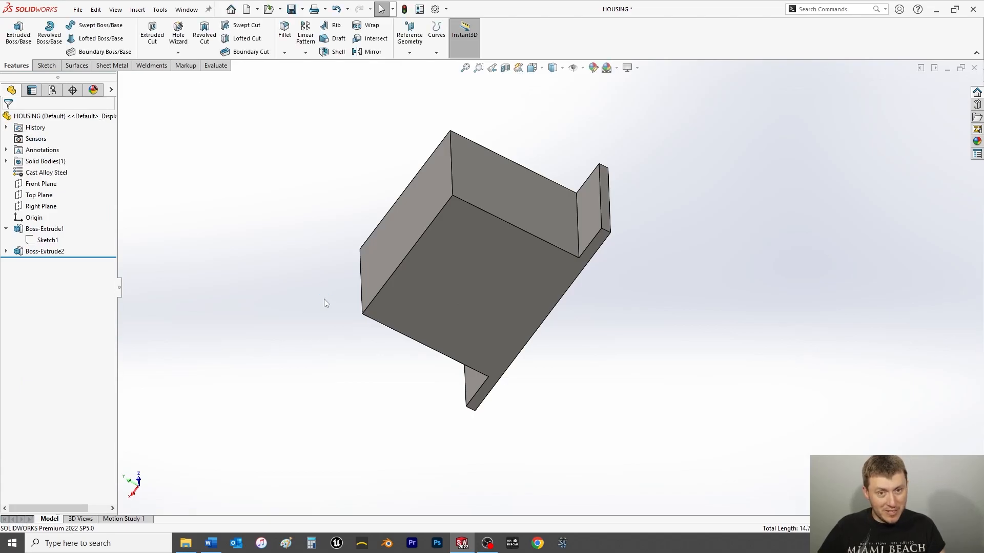
Start a constant-size Fillet and select the four vertical edges of the block and base plate at one end of the housing
{"action": "left_click", "coordinate": [284, 31]}
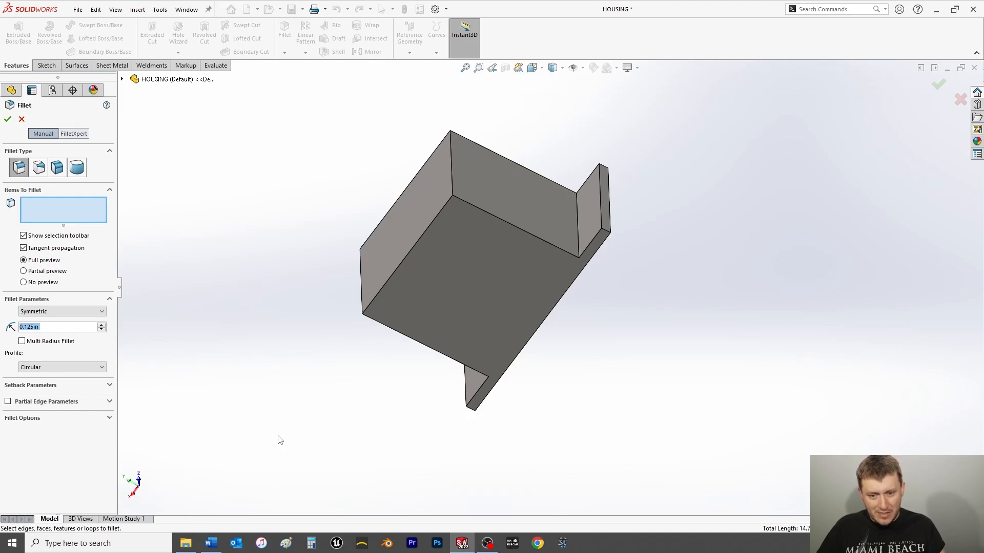
{"action": "left_click", "coordinate": [482, 211]}
{"action": "left_click", "coordinate": [605, 231]}
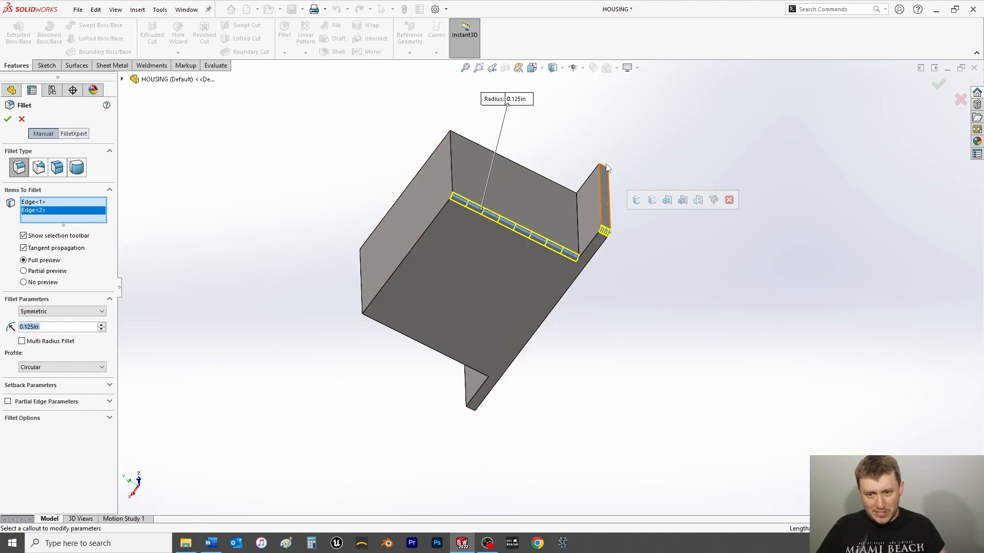
{"action": "left_click", "coordinate": [603, 165]}
{"action": "left_click", "coordinate": [516, 163]}
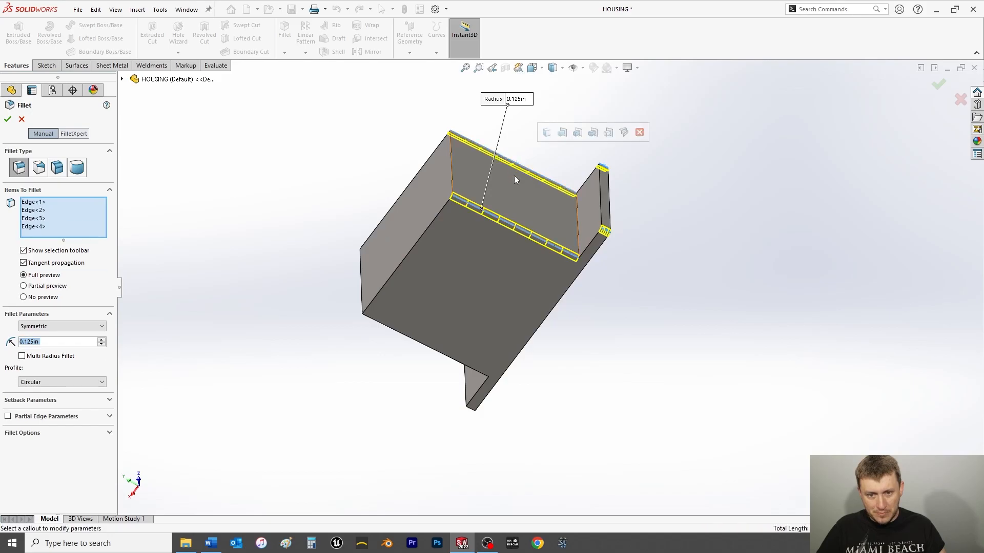
Add the four vertical edges of the block and base plate at the opposite end to the fillet selection
{"action": "middle_click_drag", "start_coordinate": [450, 392], "coordinate": [589, 241]}
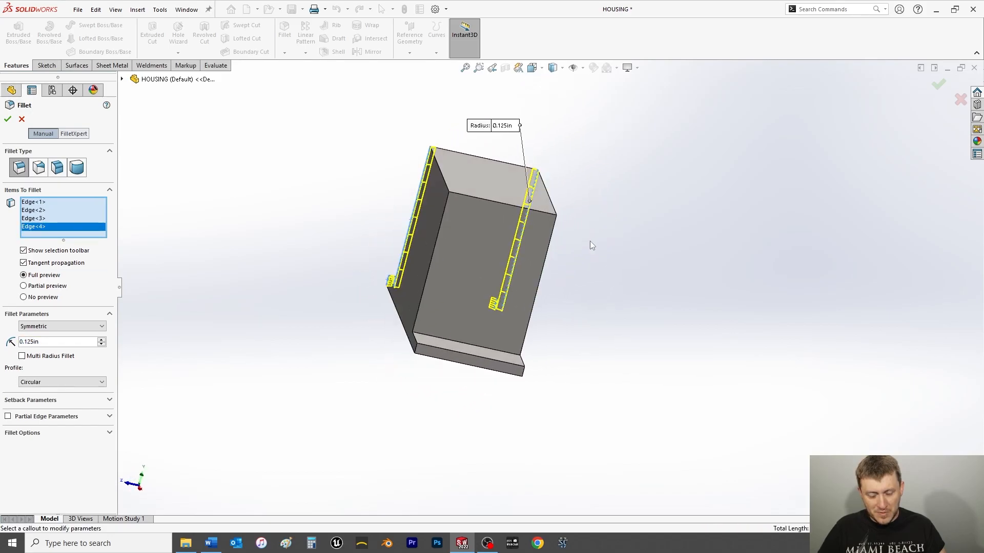
{"action": "left_click", "coordinate": [534, 303]}
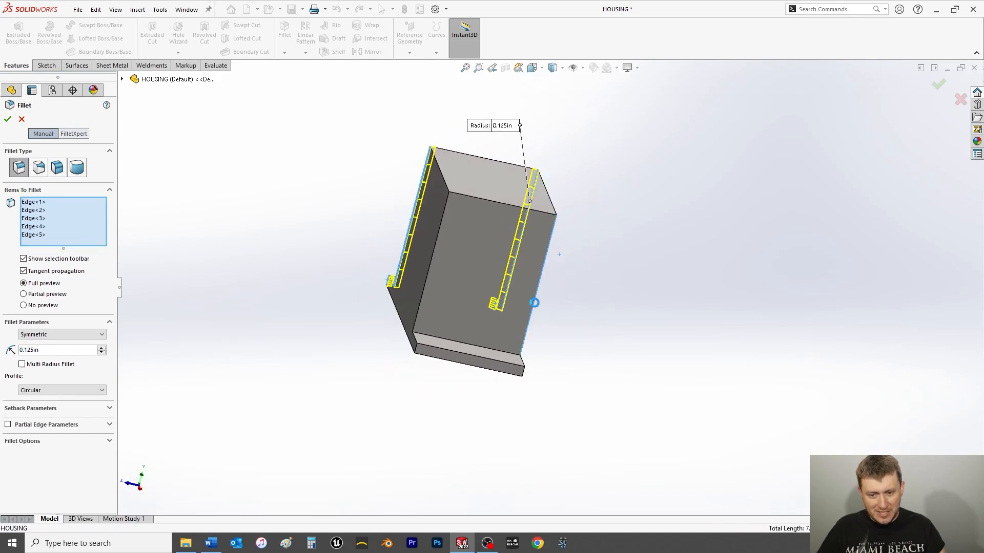
{"action": "left_click", "coordinate": [418, 303]}
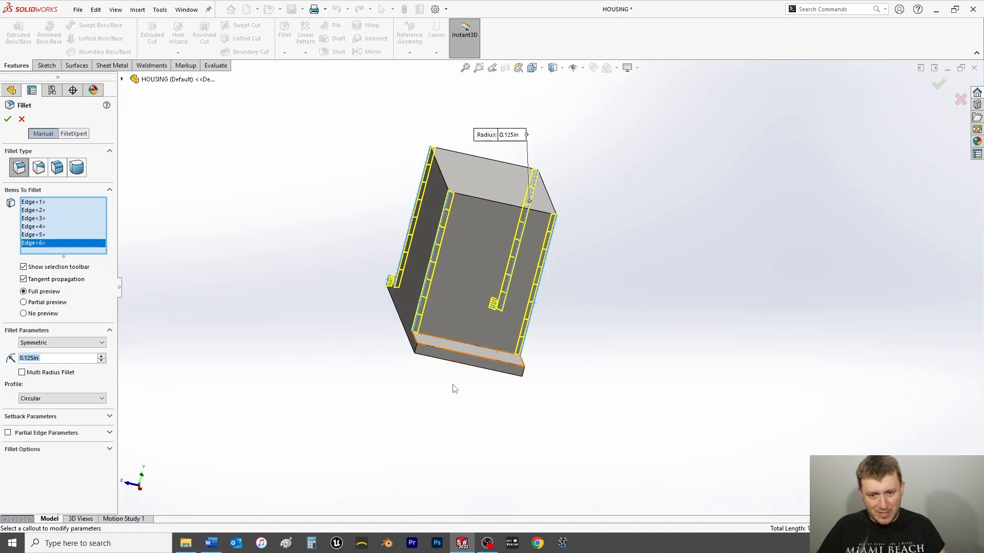
{"action": "left_click", "coordinate": [421, 358]}
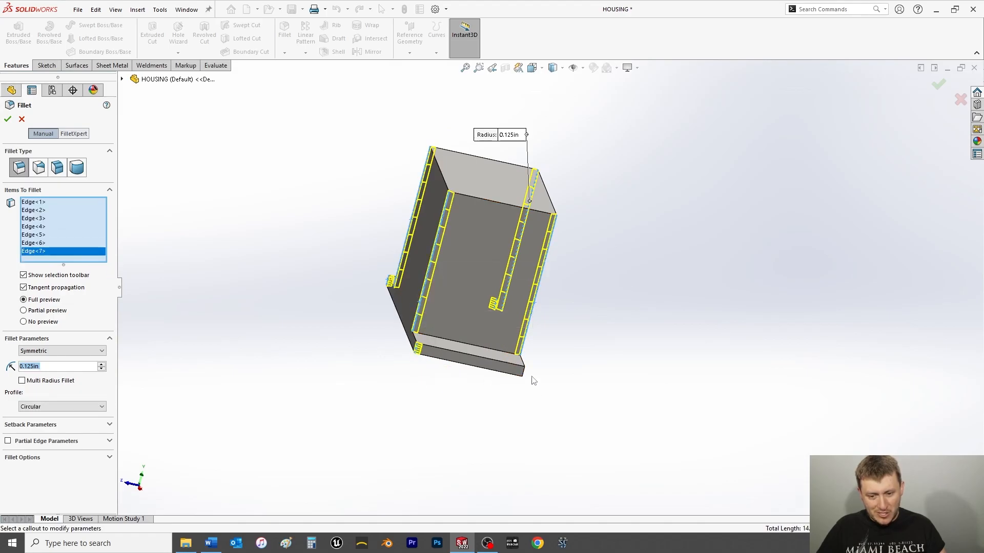
{"action": "left_click", "coordinate": [523, 385]}
{"action": "scroll", "coordinate": [379, 348], "scroll_direction": "down", "scroll_amount": 5}
{"action": "scroll", "coordinate": [380, 349], "scroll_direction": "up", "scroll_amount": 5}
{"action": "middle_click_drag", "start_coordinate": [707, 215], "coordinate": [301, 354]}
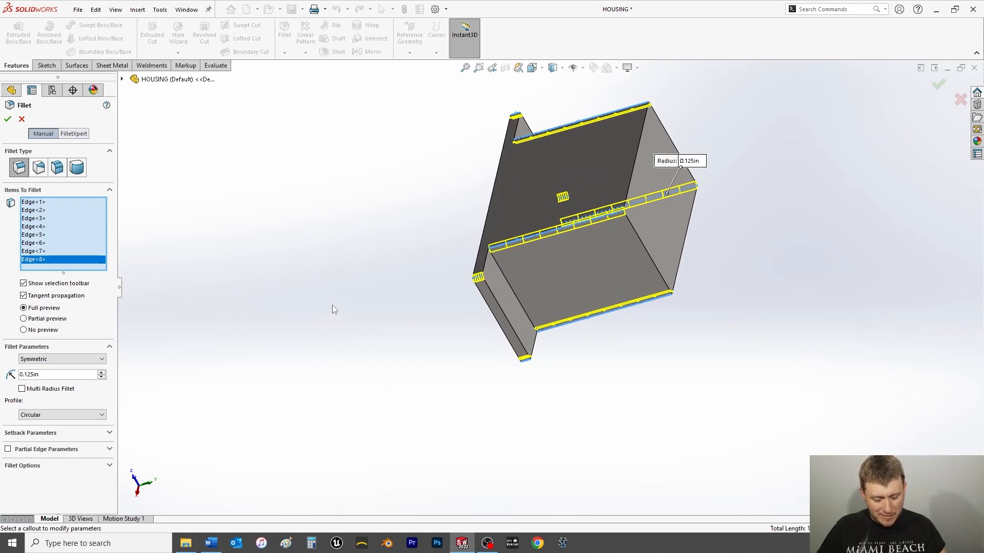
Set the fillet radius to 0.25 in, apply it to the eight selected vertical edges and save the part
{"action": "key", "text": "space"}
{"action": "left_click", "coordinate": [409, 141]}
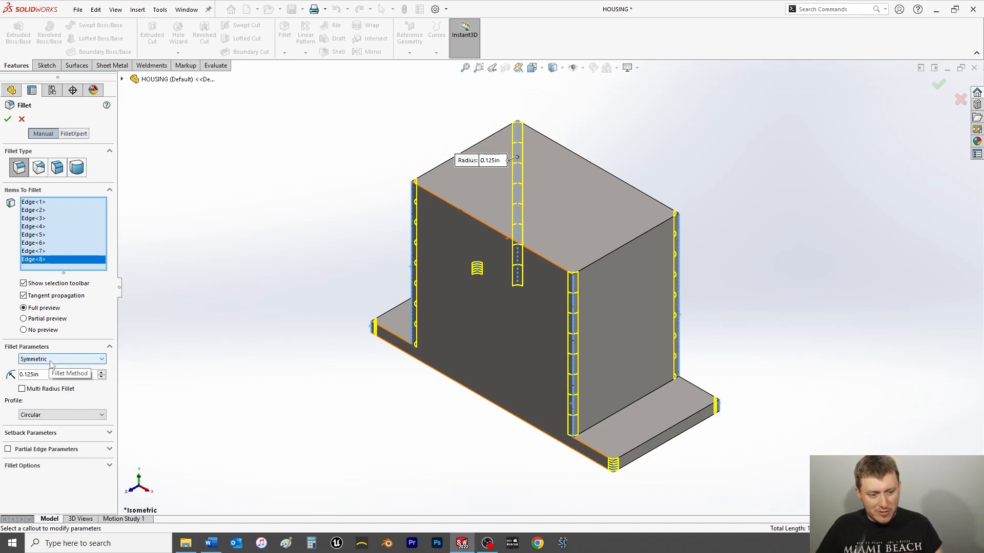
{"action": "left_click_drag", "start_coordinate": [45, 375], "coordinate": [7, 376]}
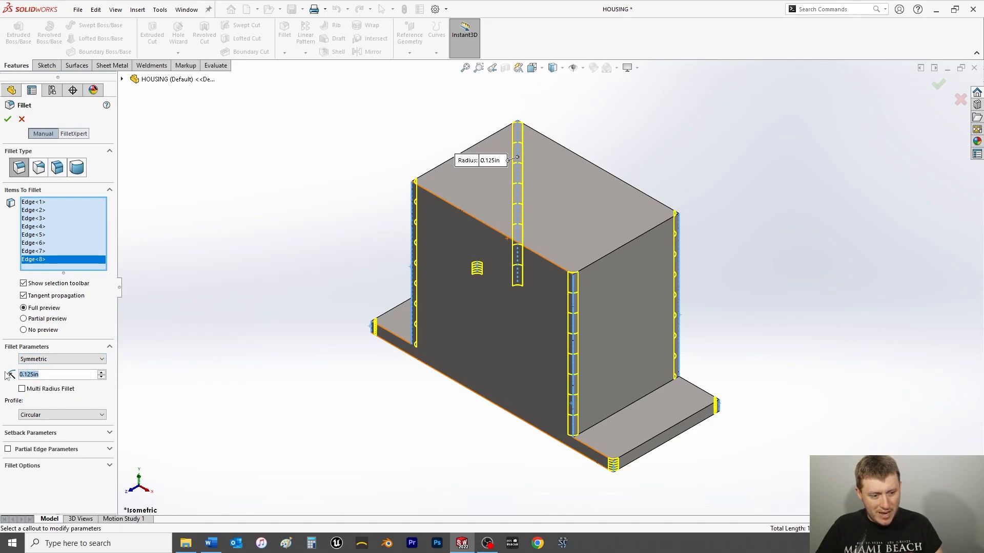
{"action": "type", "text": "0.25"}
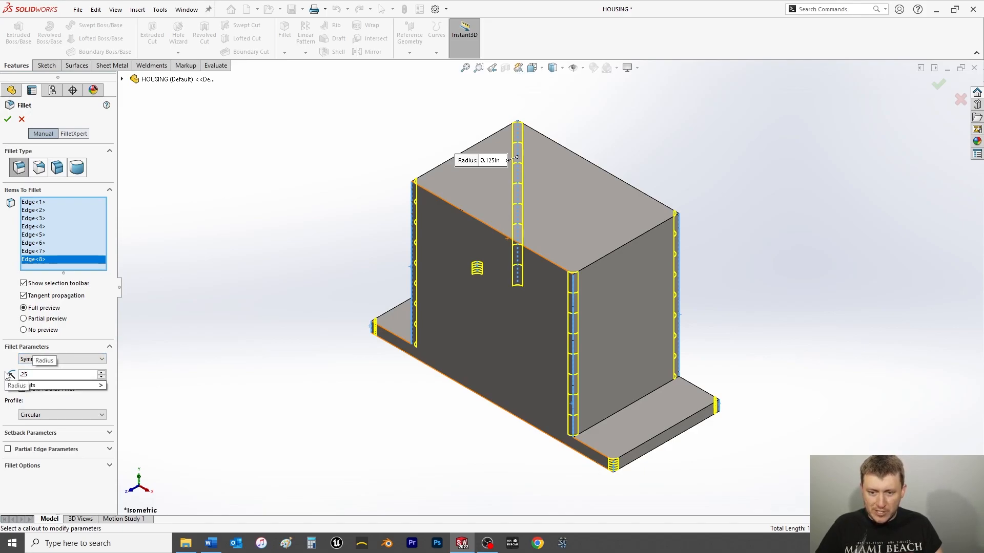
{"action": "key", "text": "Return"}
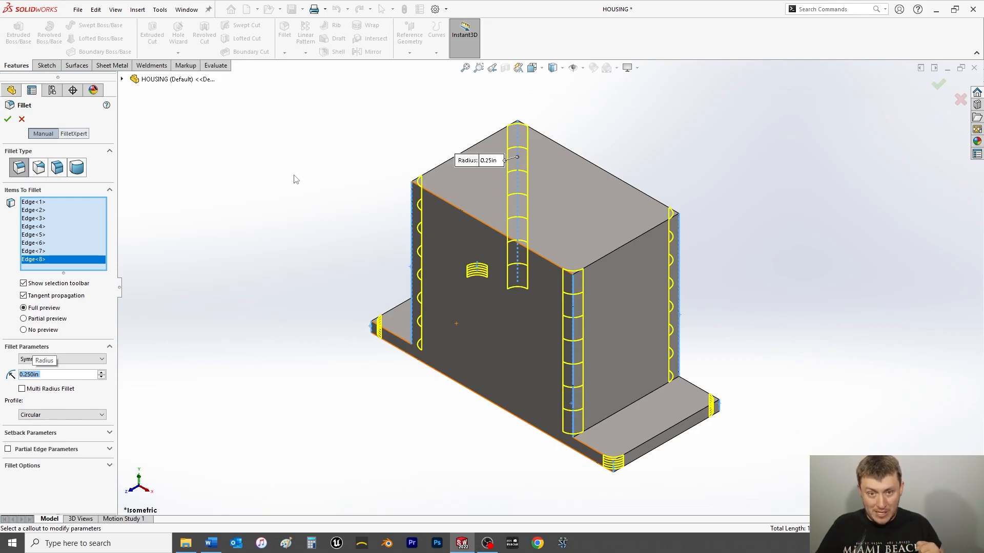
{"action": "left_click", "coordinate": [8, 120]}
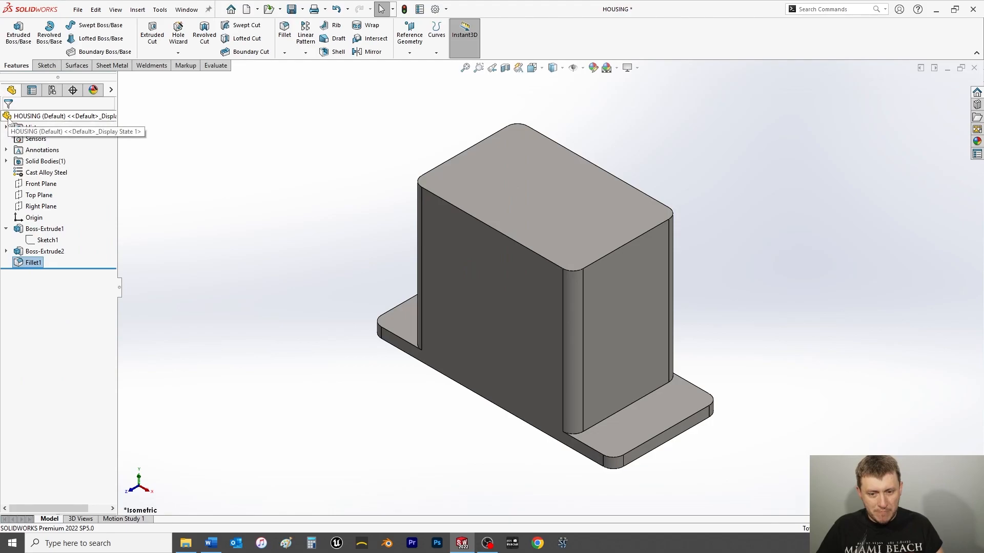
{"action": "key", "text": "ctrl+s"}
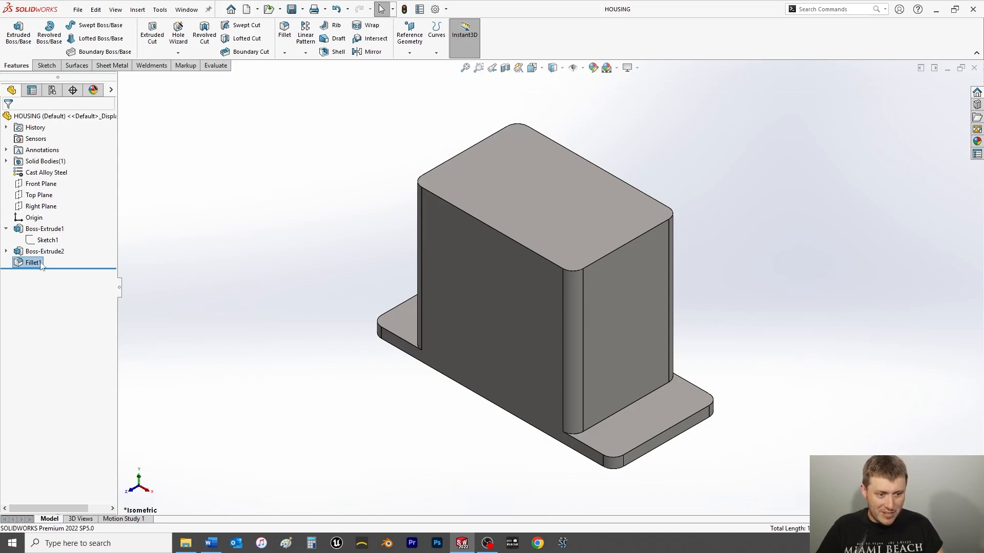
Start a constant-size Fillet and select the base plate's two exposed top faces, one at each end of the block
{"action": "left_click", "coordinate": [206, 243]}
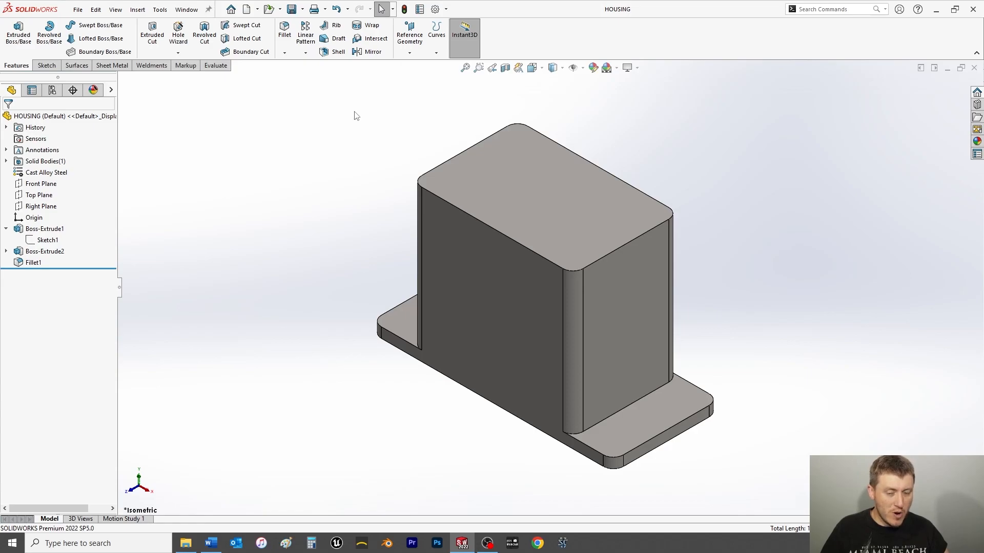
{"action": "left_click", "coordinate": [285, 32]}
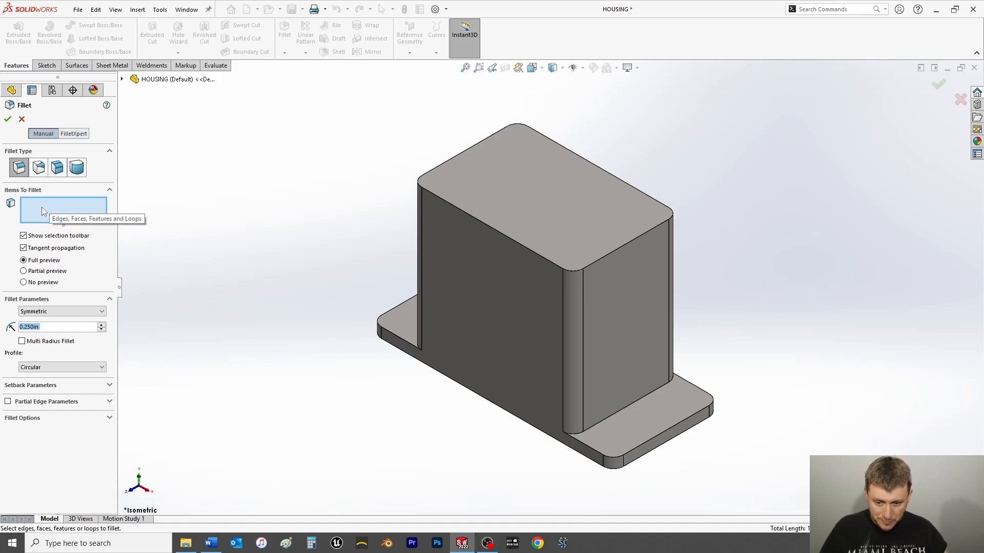
{"action": "left_click", "coordinate": [663, 416]}
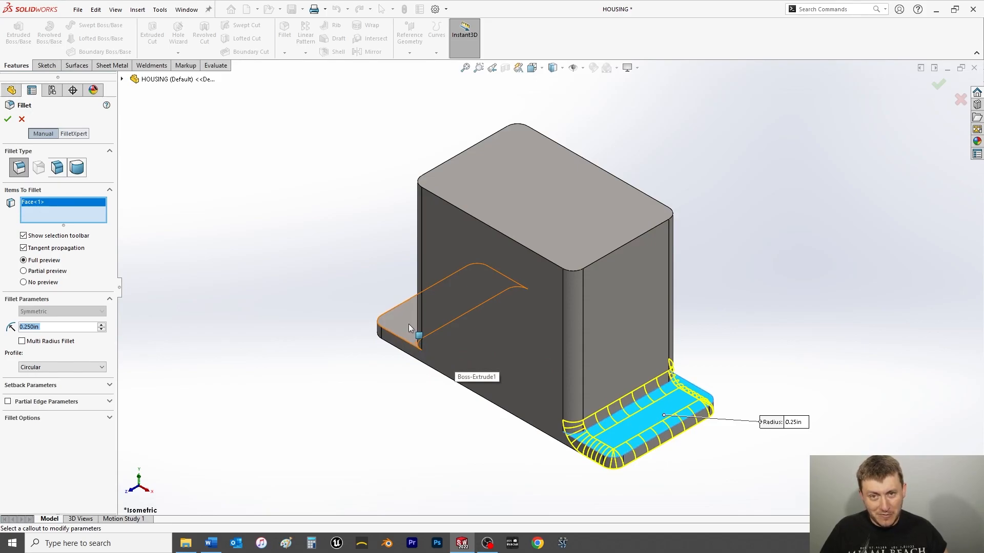
{"action": "scroll", "coordinate": [409, 327], "scroll_direction": "down", "scroll_amount": 5}
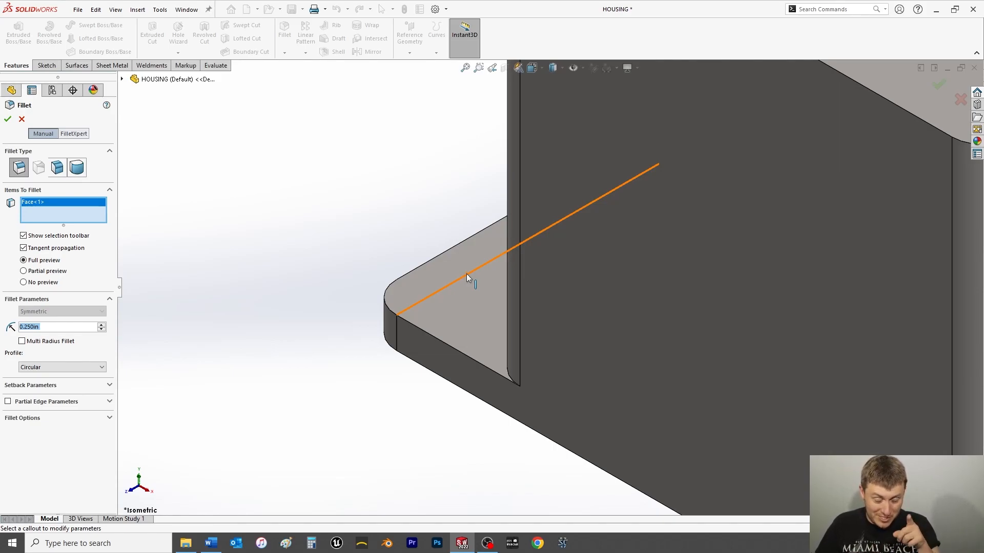
{"action": "left_click", "coordinate": [484, 295]}
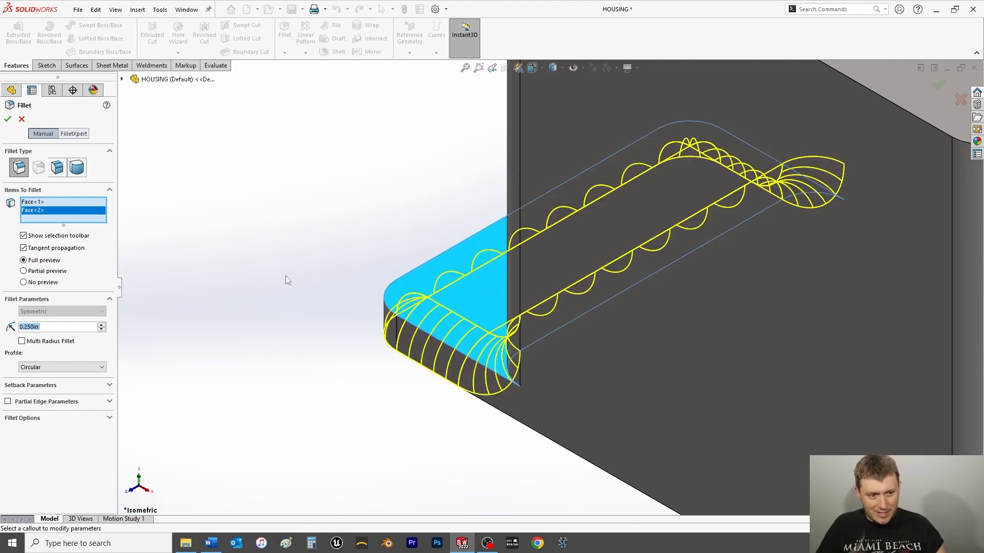
{"action": "key", "text": "space"}
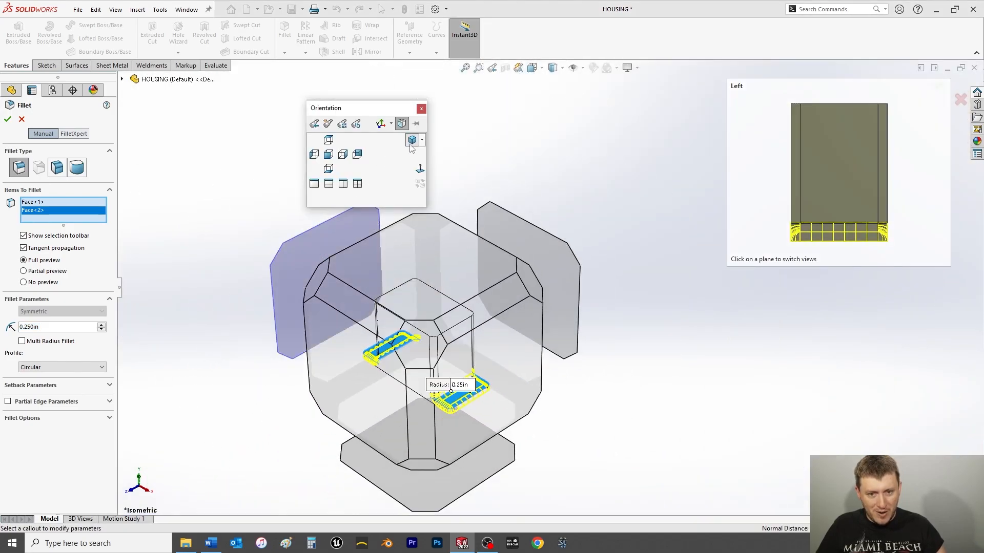
{"action": "left_click", "coordinate": [412, 144]}
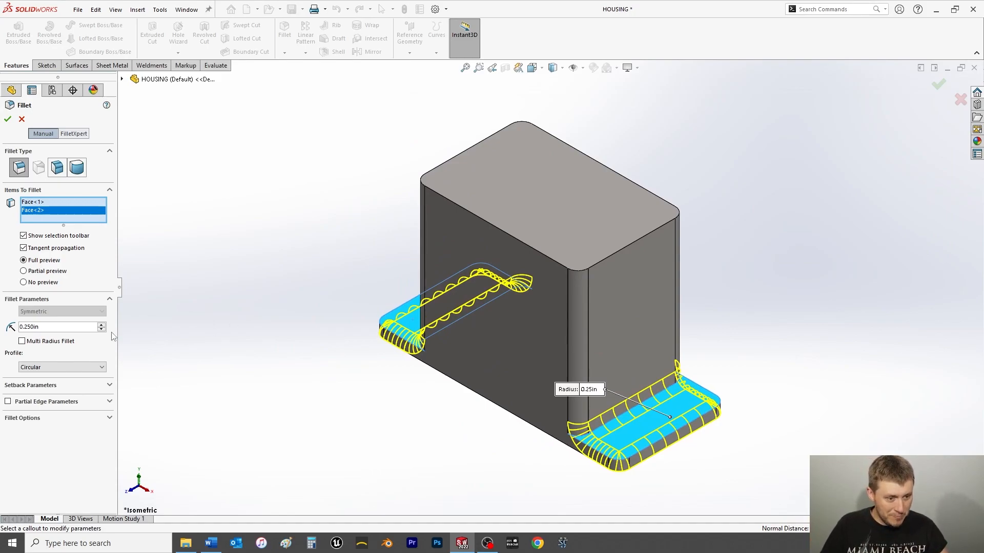
Set the fillet radius to 0.125 in, apply it to the two selected plate faces and save the part
{"action": "left_click_drag", "start_coordinate": [56, 328], "coordinate": [1, 336]}
{"action": "type", "text": ".125"}
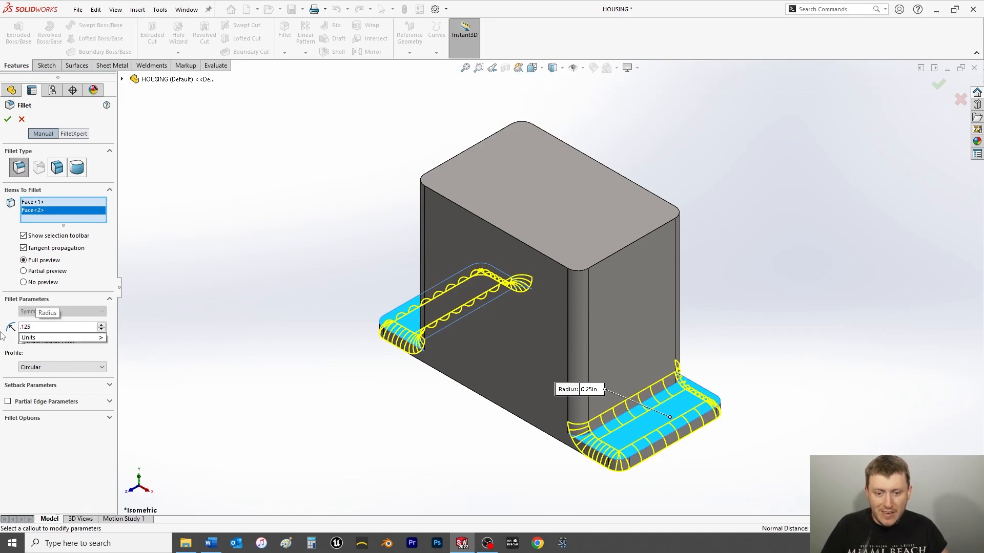
{"action": "key", "text": "Return"}
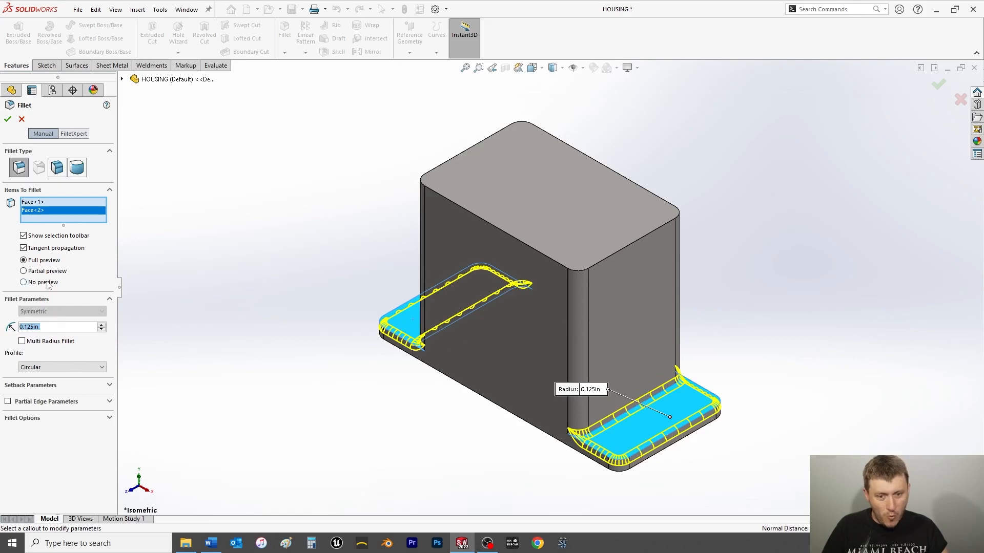
{"action": "left_click", "coordinate": [8, 119]}
{"action": "key", "text": "ctrl+s"}
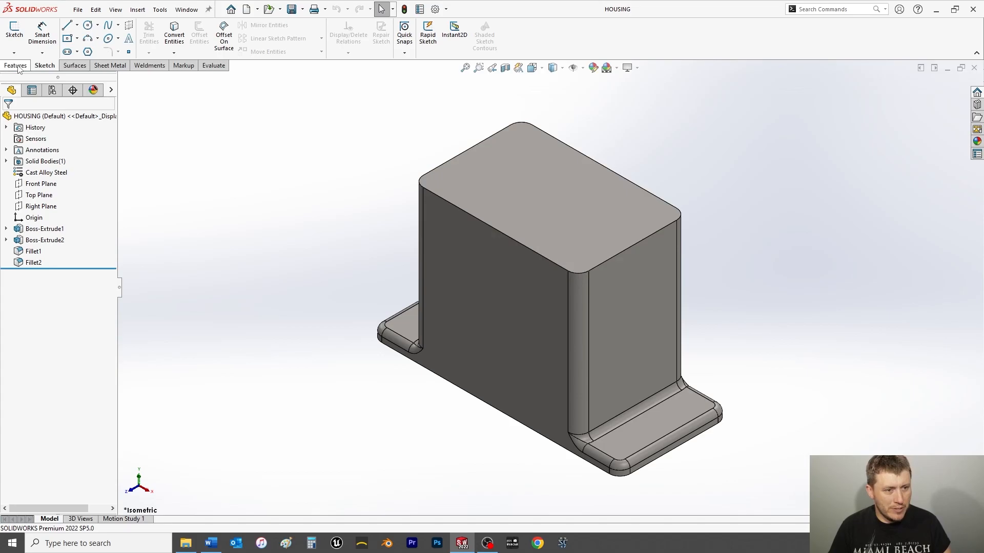
Start an Extruded Cut in the Top view with a new sketch on the block's top face
{"action": "key", "text": "space"}
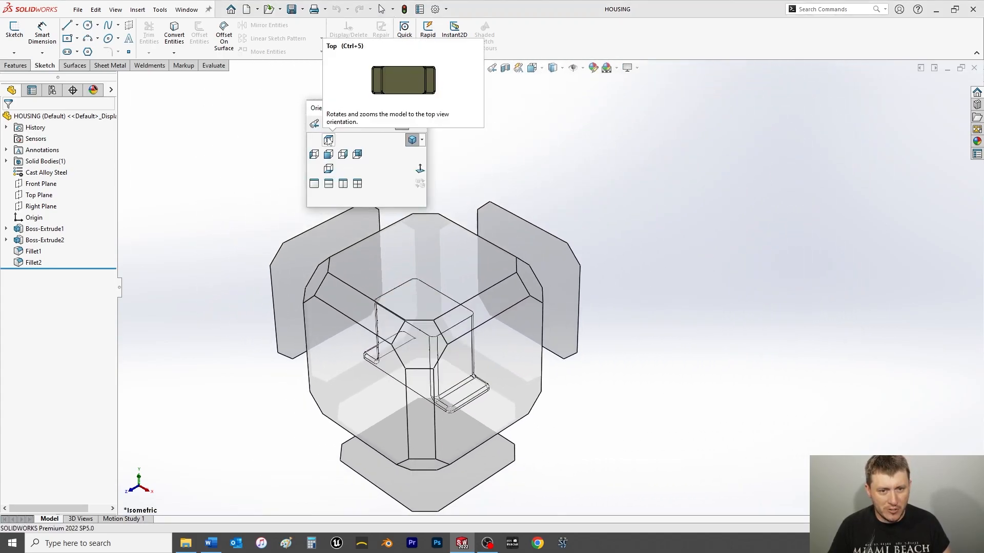
{"action": "left_click", "coordinate": [328, 140]}
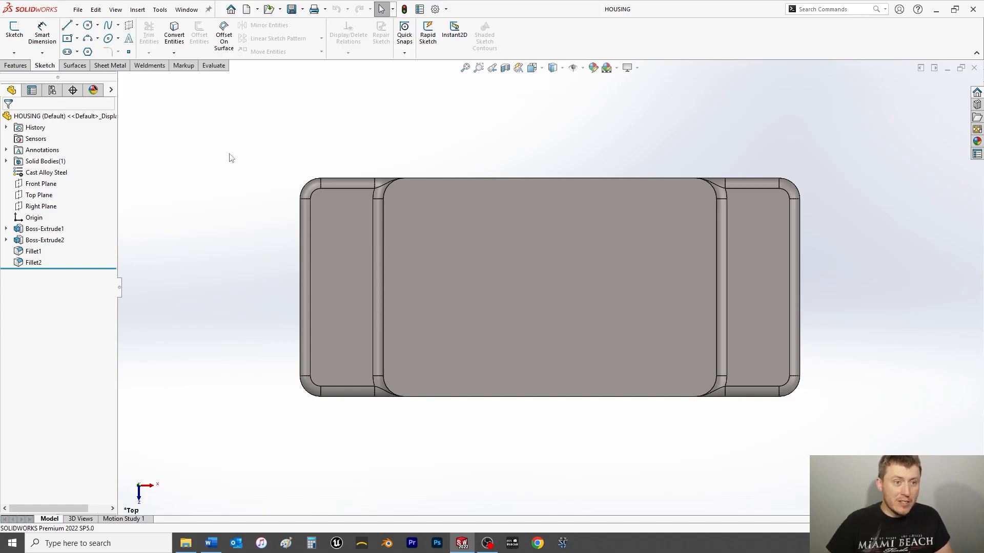
{"action": "left_click", "coordinate": [18, 67]}
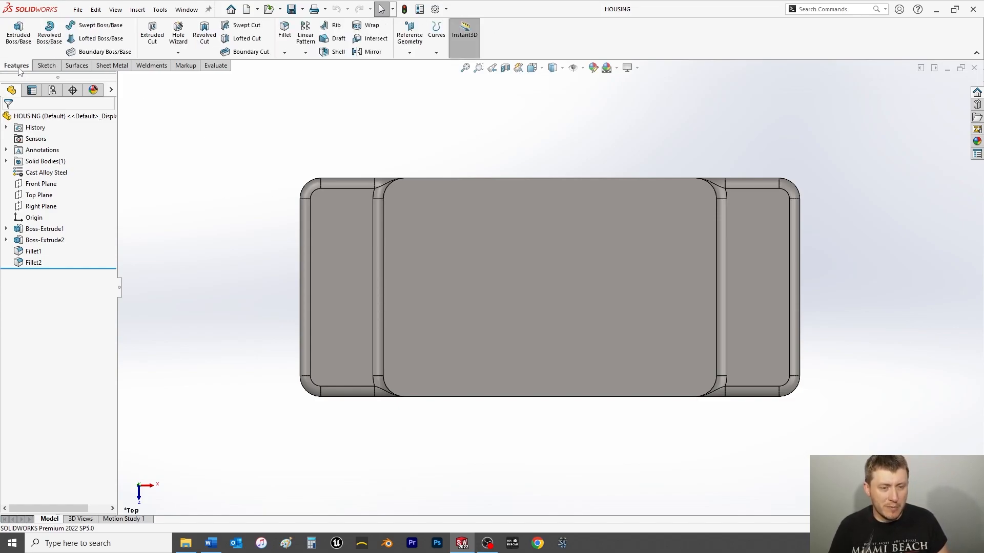
{"action": "left_click", "coordinate": [156, 34]}
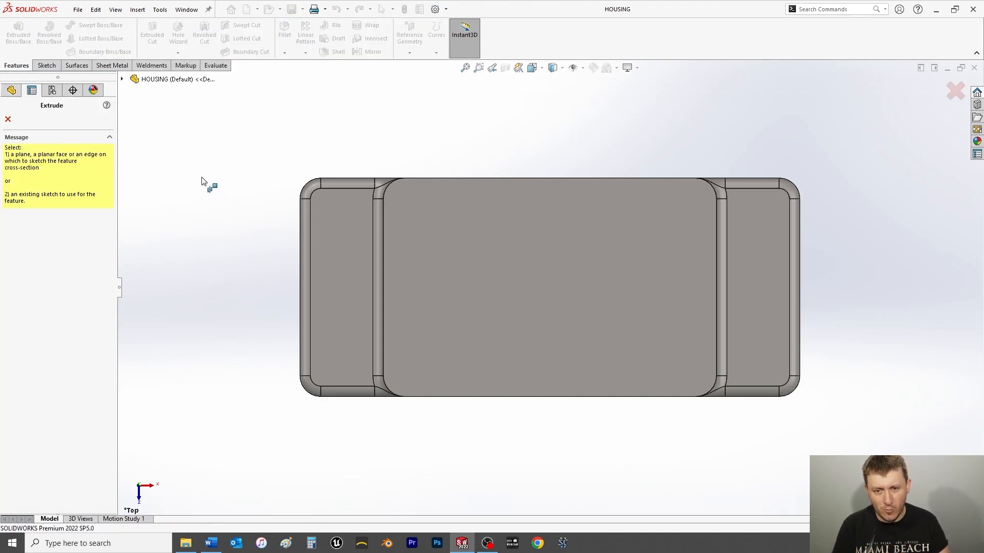
{"action": "key", "text": "Escape"}
{"action": "left_click", "coordinate": [492, 277]}
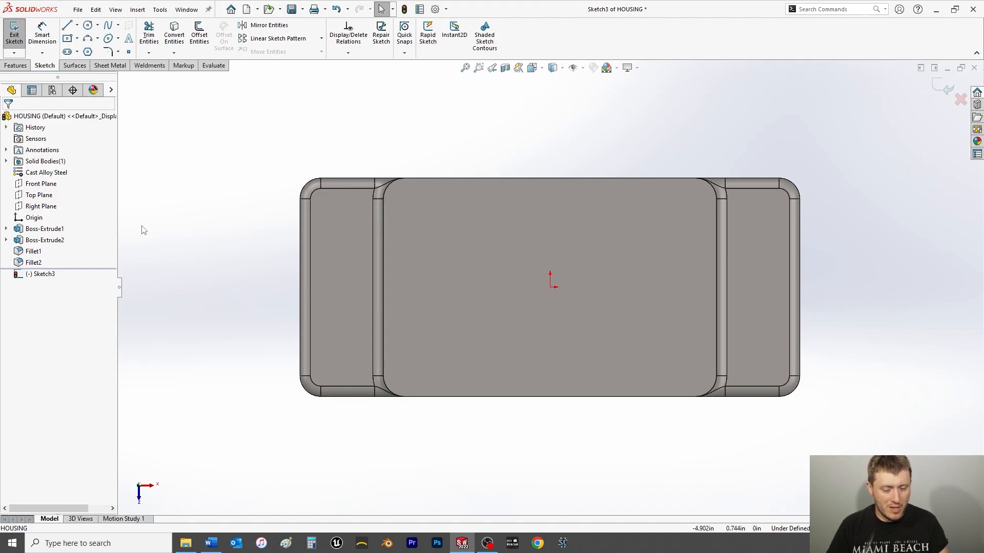
Sketch a corner rectangle about 3.217 by 2.036 in inside the block's top face, leaving a margin on all sides
{"action": "left_click", "coordinate": [78, 39]}
{"action": "left_click", "coordinate": [98, 52]}
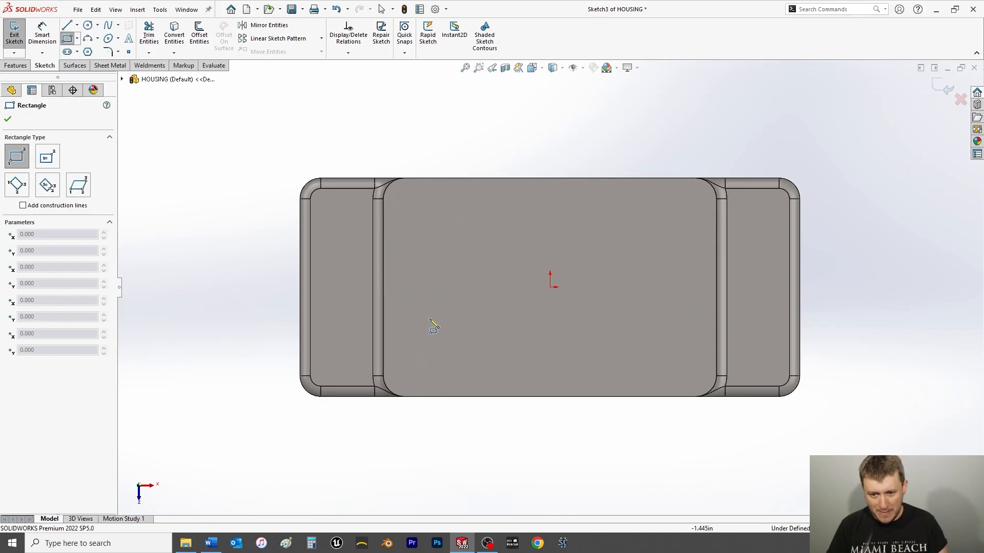
{"action": "left_click", "coordinate": [416, 374]}
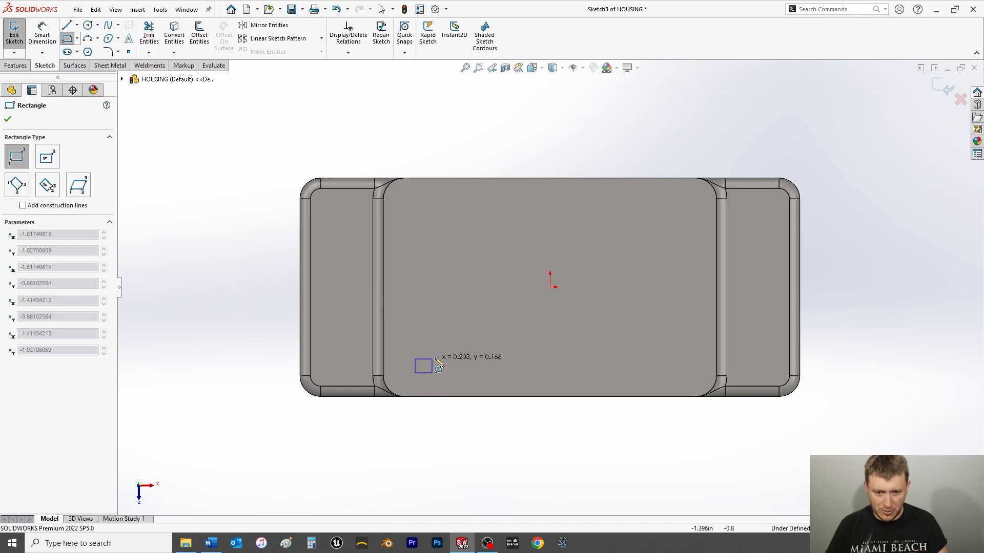
{"action": "left_click", "coordinate": [683, 203]}
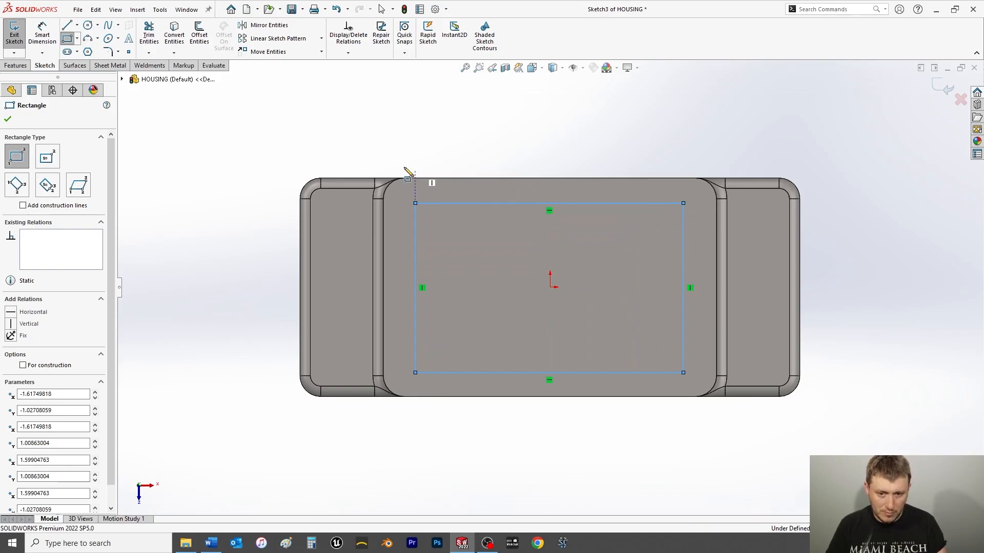
{"action": "key", "text": "Escape"}
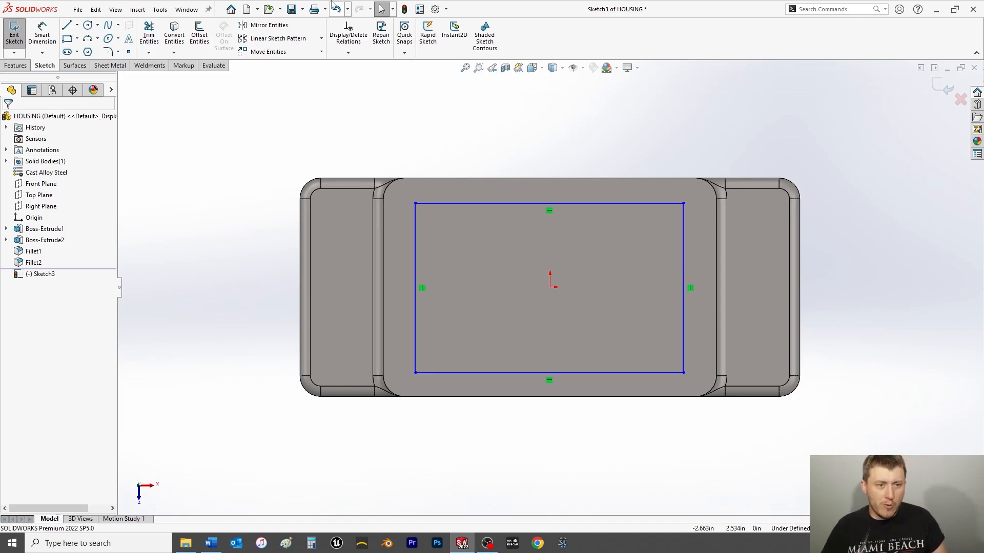
Dimension the rectangle's left side 0.375 in from the block's left edge
{"action": "left_click", "coordinate": [46, 36]}
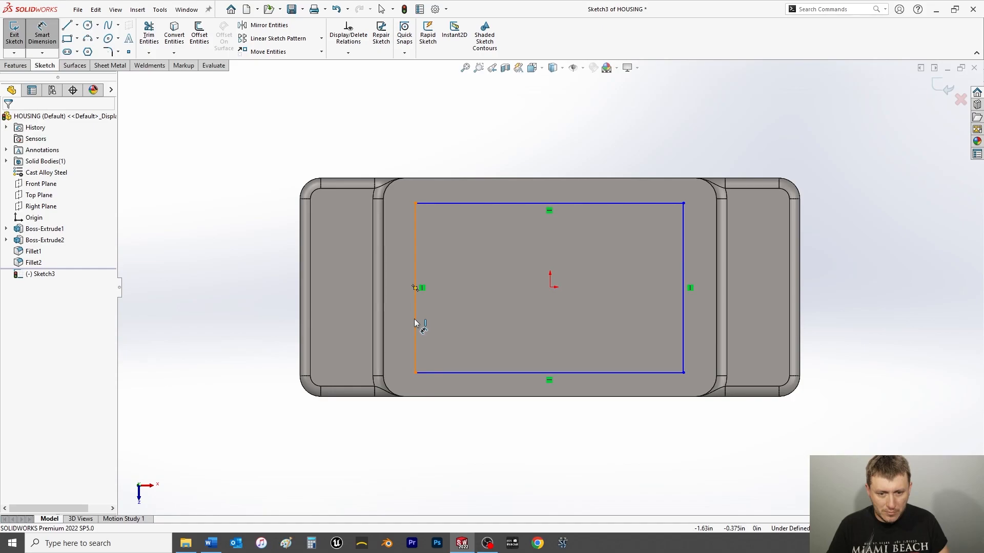
{"action": "left_click_drag", "start_coordinate": [415, 322], "coordinate": [386, 326]}
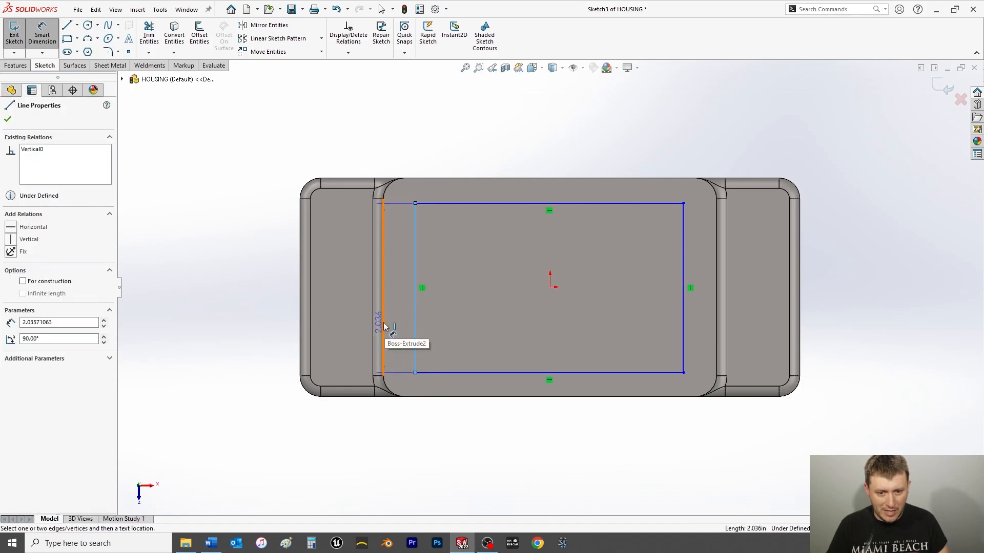
{"action": "left_click", "coordinate": [385, 325]}
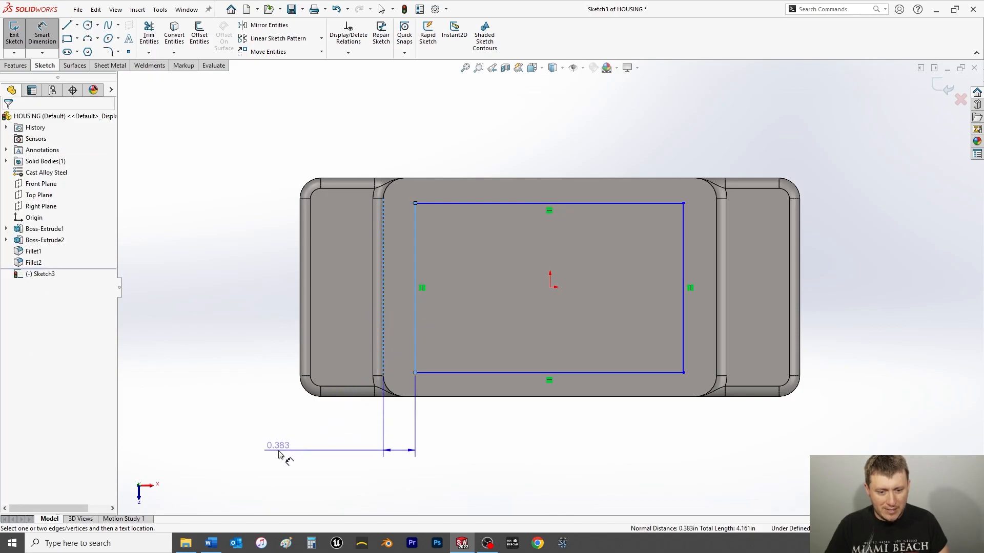
{"action": "left_click", "coordinate": [291, 463]}
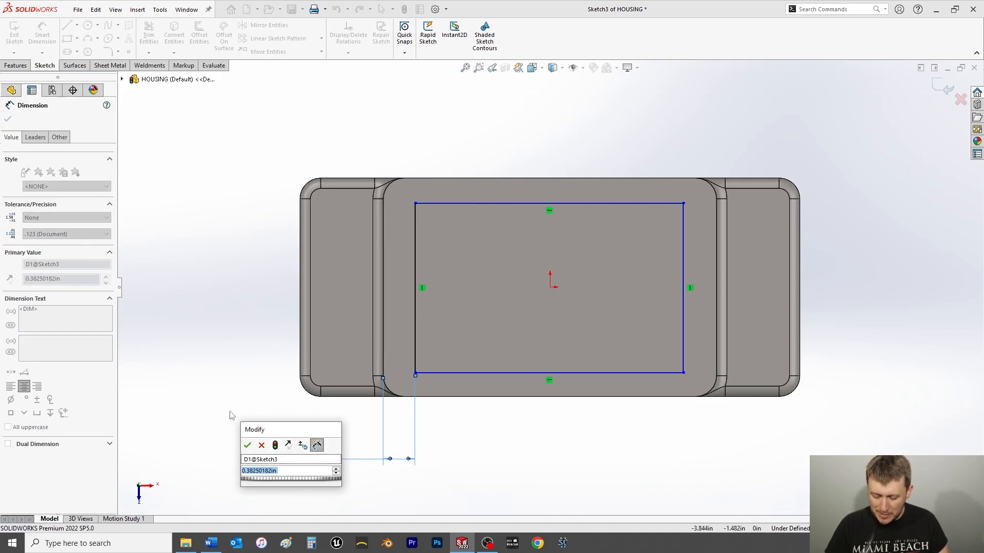
{"action": "type", "text": ".375"}
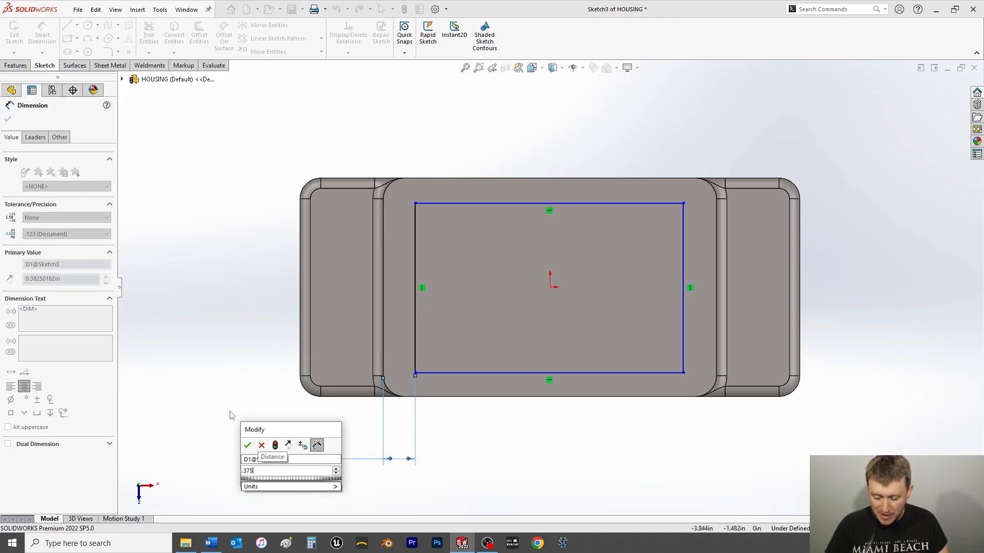
{"action": "key", "text": "Return"}
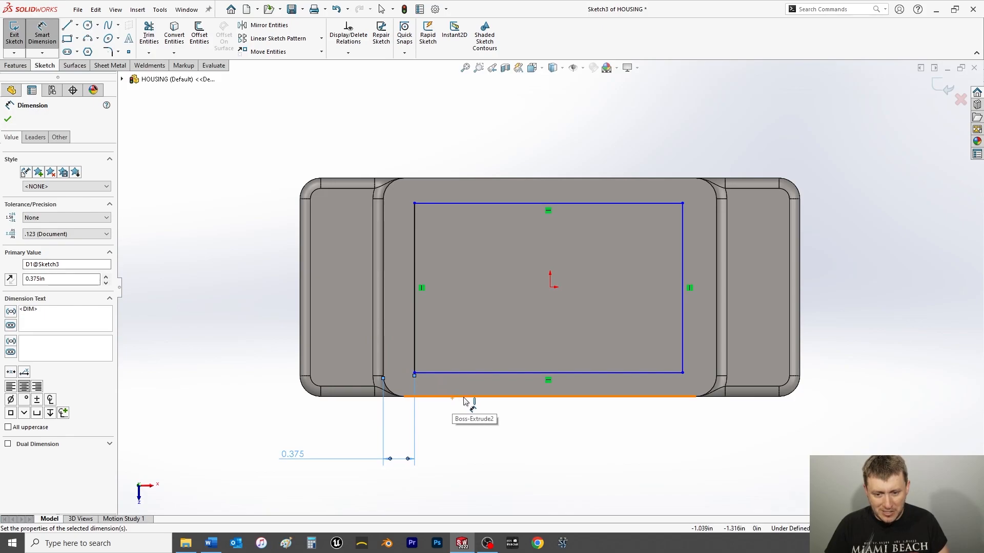
Dimension the rectangle's lower side 0.375 in from the block's lower edge in the top view
{"action": "left_click", "coordinate": [511, 374]}
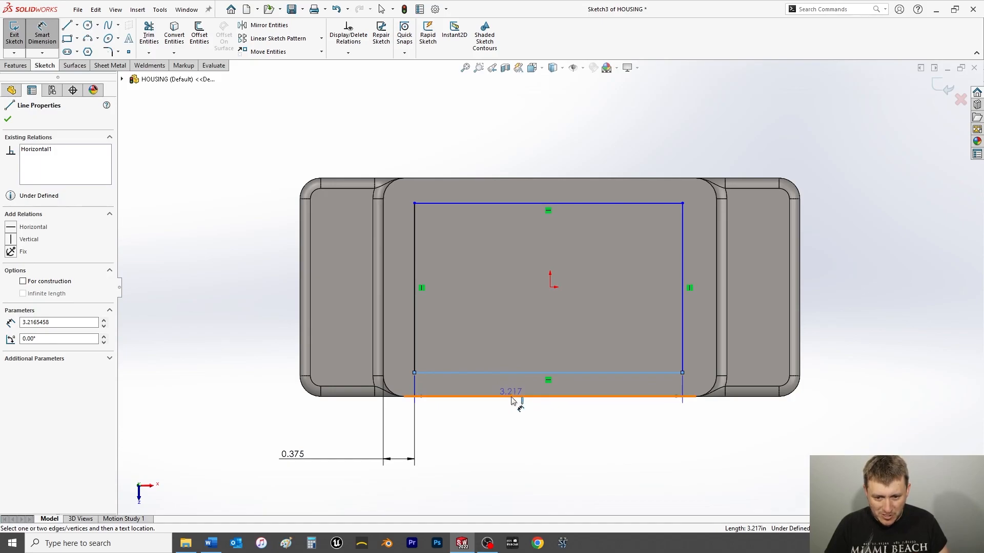
{"action": "left_click", "coordinate": [515, 396]}
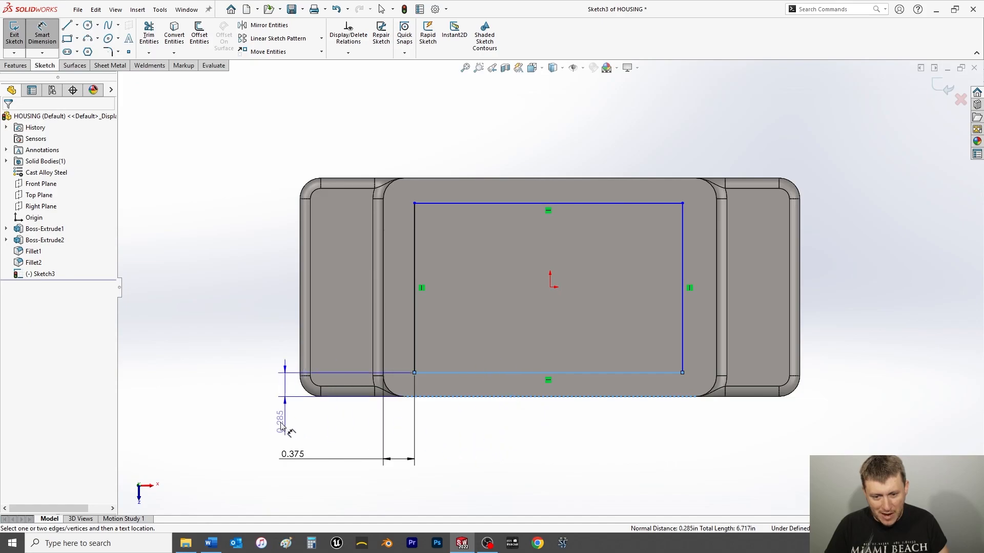
{"action": "left_click", "coordinate": [221, 438]}
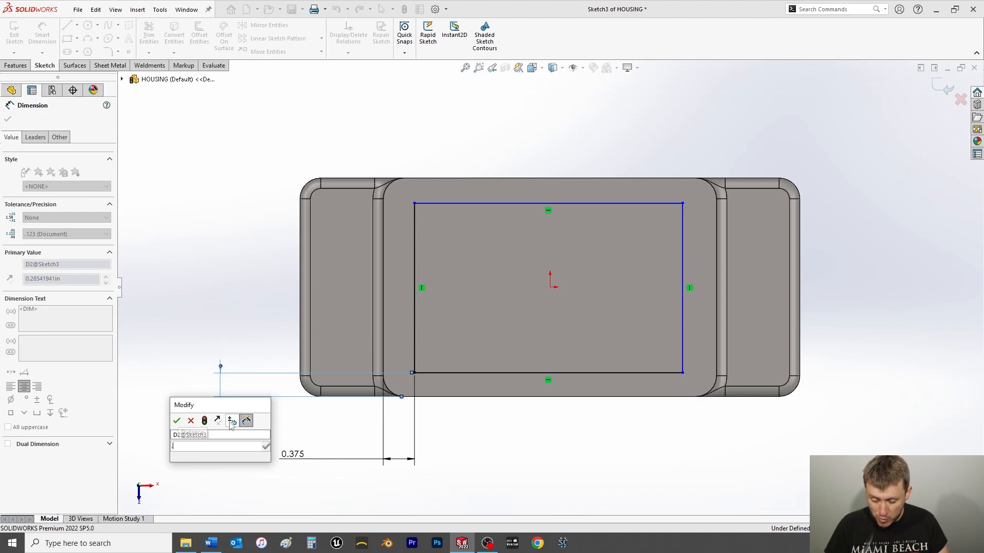
{"action": "type", "text": ".375"}
{"action": "key", "text": "Return"}
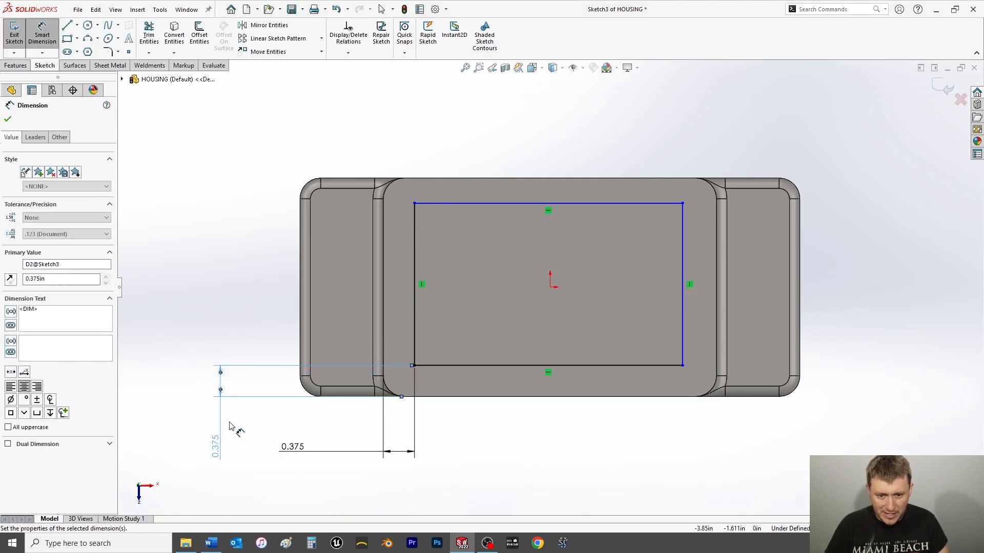
Dimension the rectangle's right side 0.375 in from the block's right edge
{"action": "left_click", "coordinate": [683, 336]}
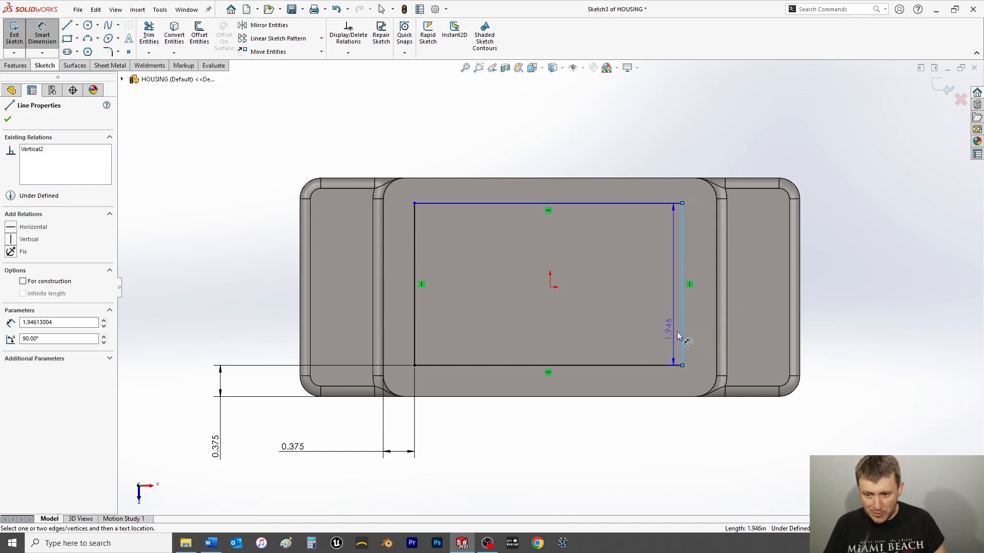
{"action": "left_click", "coordinate": [717, 328]}
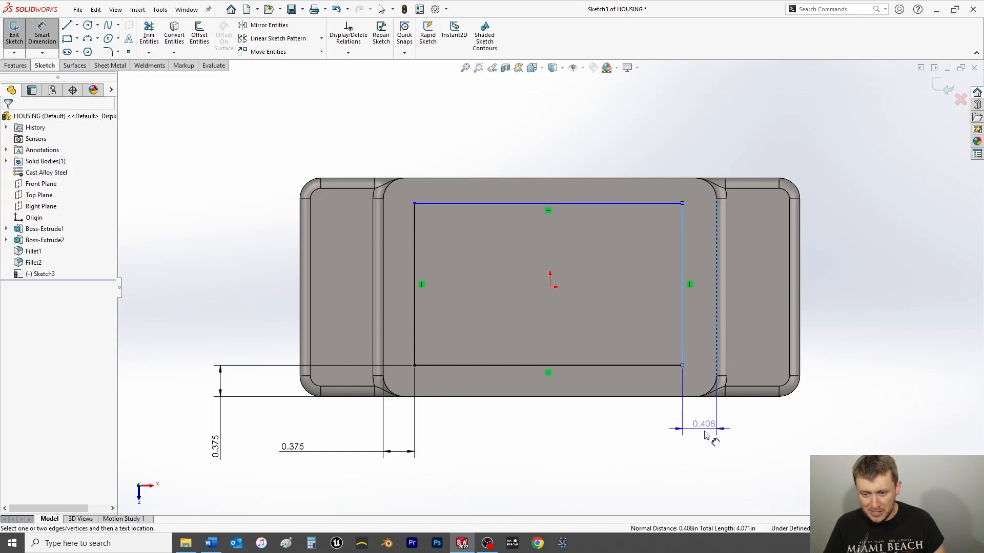
{"action": "left_click", "coordinate": [753, 463]}
{"action": "type", "text": ".3"}
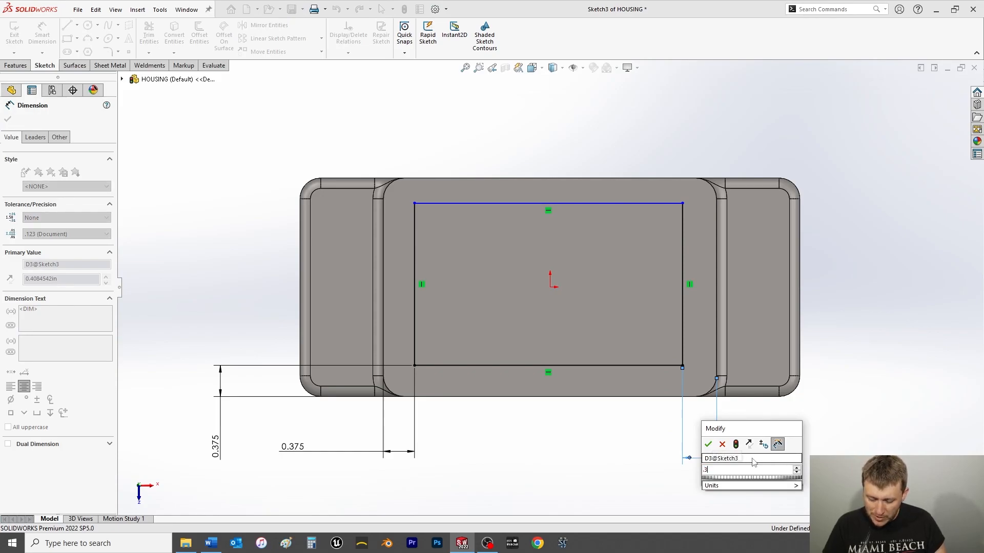
{"action": "type", "text": "75"}
{"action": "key", "text": "Return"}
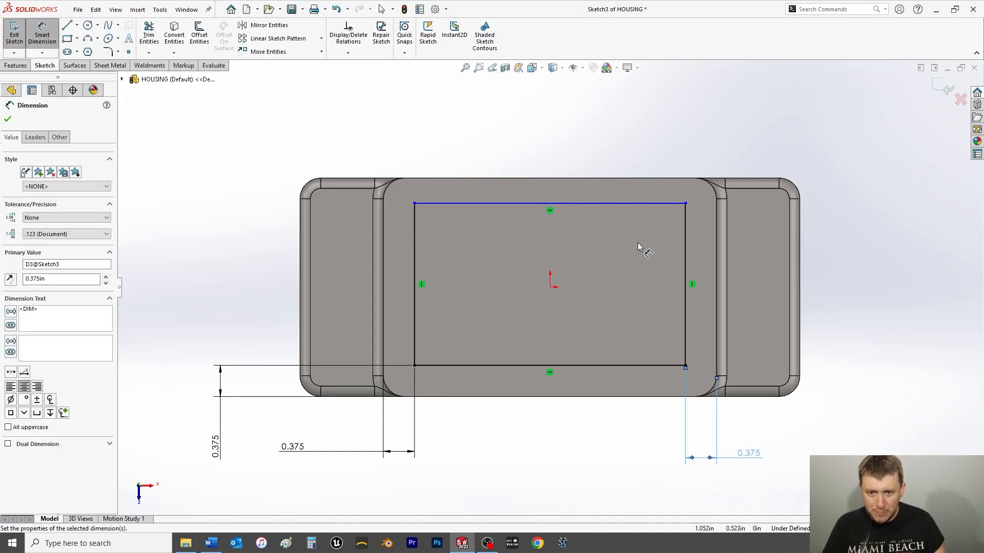
Dimension the rectangle's upper side 3/8 in (0.375 in) from the block's upper edge in the top view
{"action": "left_click", "coordinate": [630, 204]}
{"action": "left_click", "coordinate": [636, 179]}
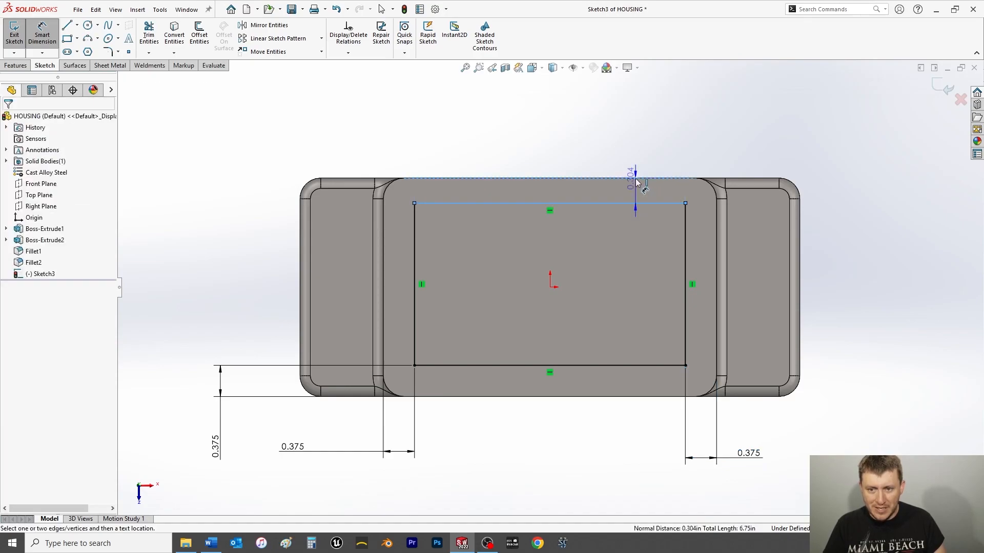
{"action": "left_click", "coordinate": [863, 129]}
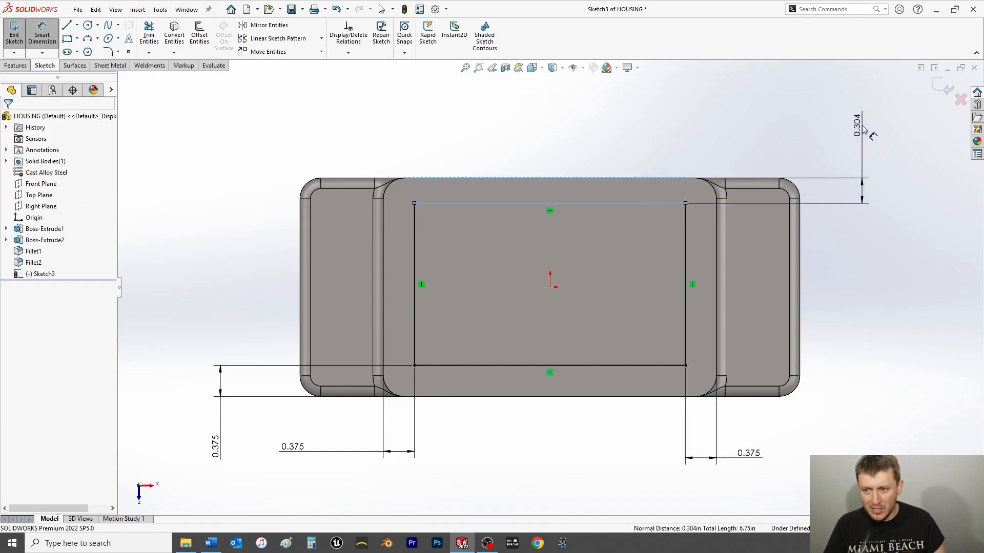
{"action": "type", "text": "3"}
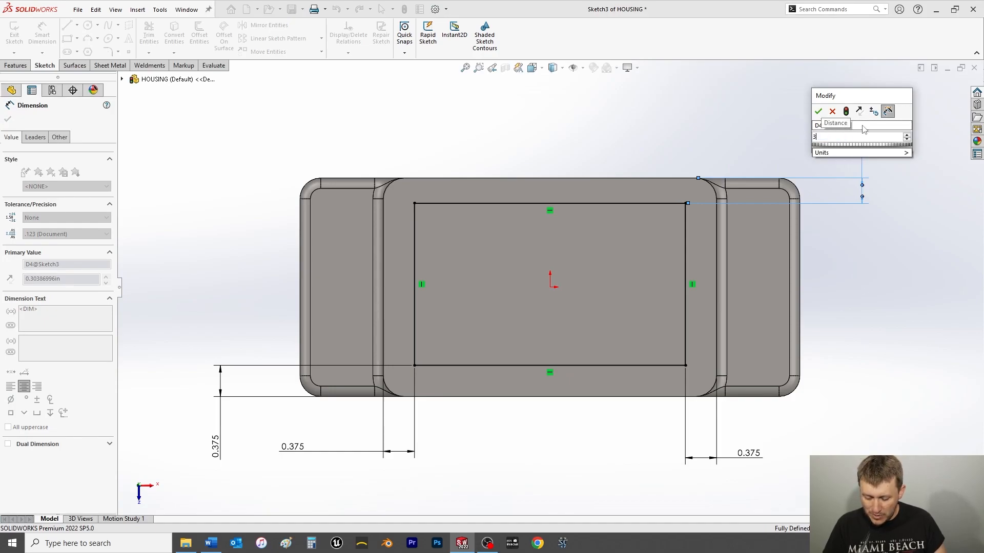
{"action": "type", "text": "/8"}
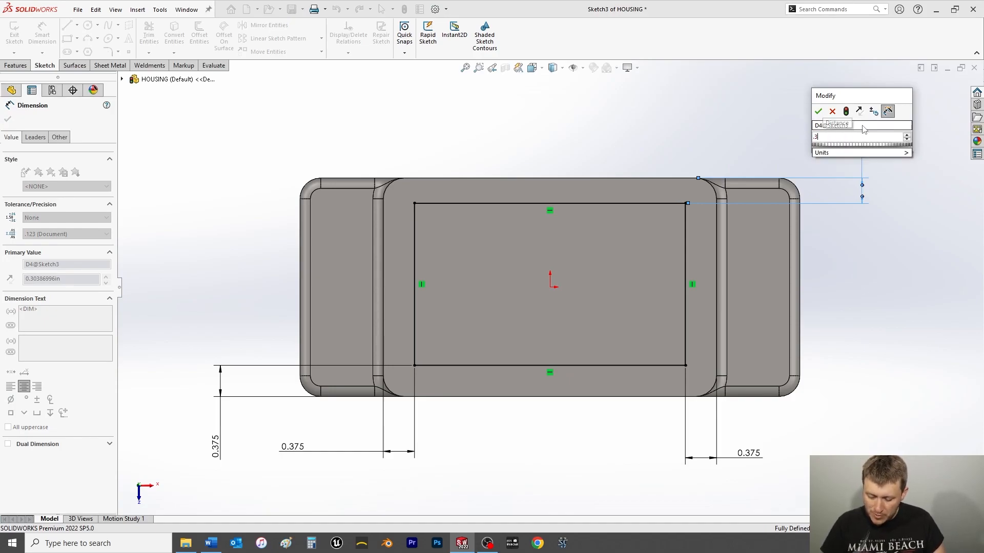
{"action": "key", "text": "Return"}
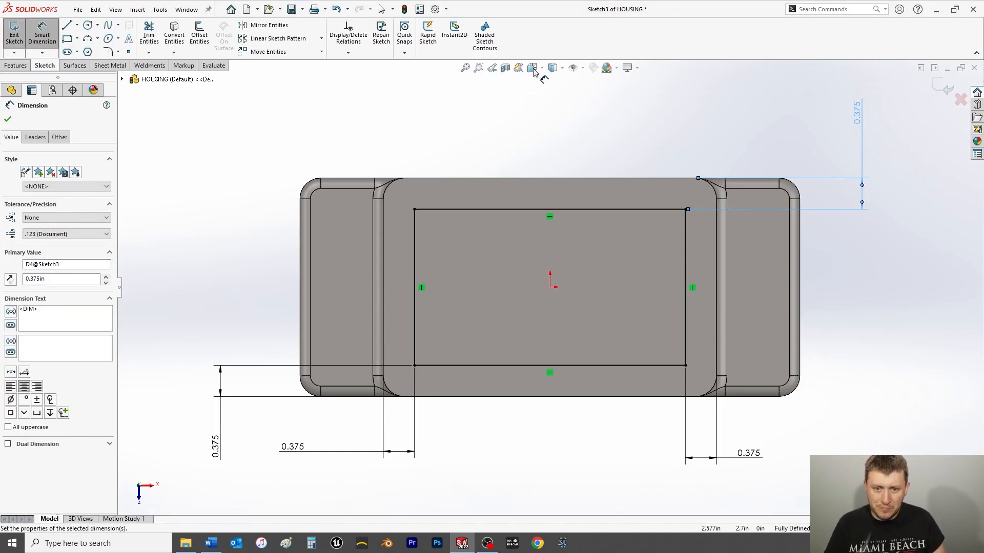
{"action": "left_click", "coordinate": [7, 119]}
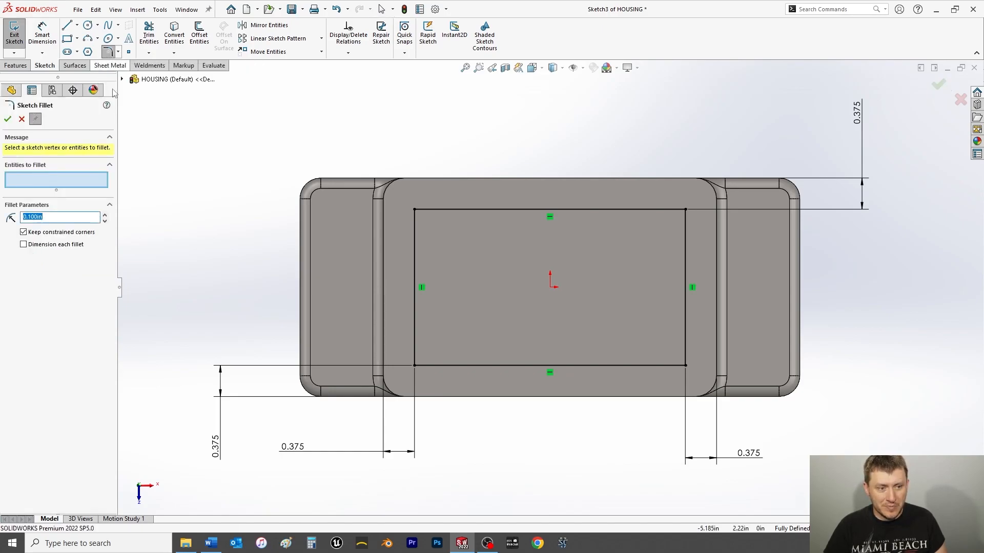
Round all four corners of the sketched rectangle with 0.15 in sketch fillets
{"action": "left_click", "coordinate": [685, 209]}
{"action": "left_click", "coordinate": [415, 210]}
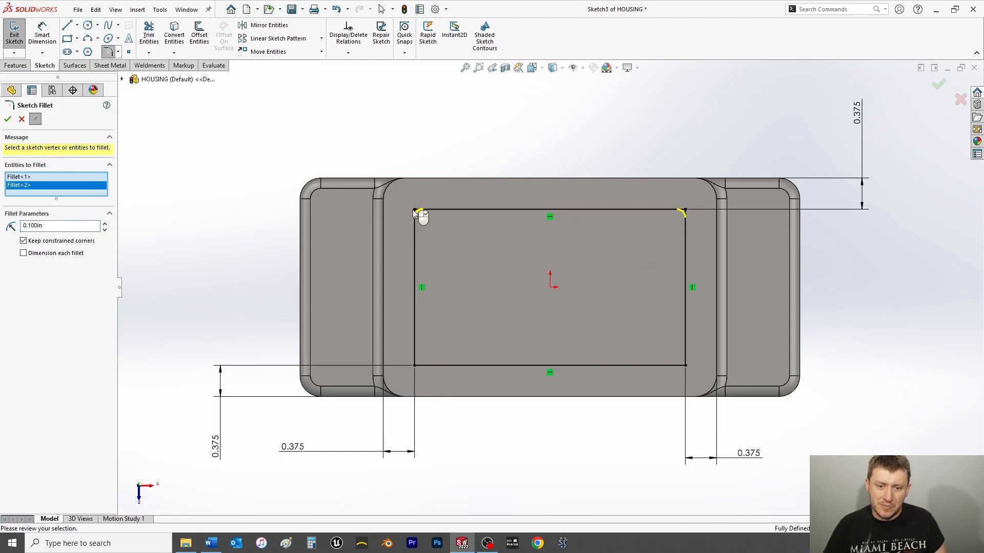
{"action": "left_click", "coordinate": [415, 366]}
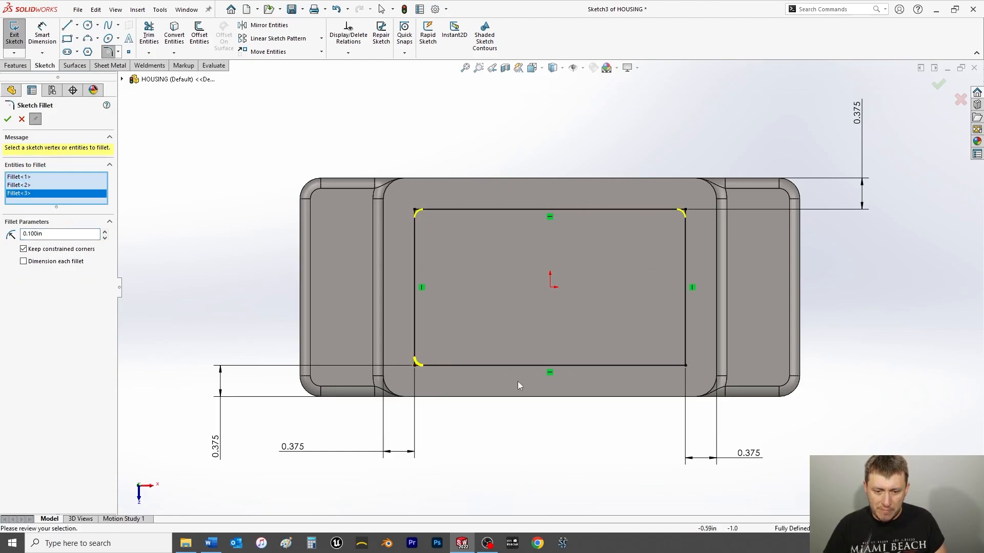
{"action": "left_click", "coordinate": [685, 365]}
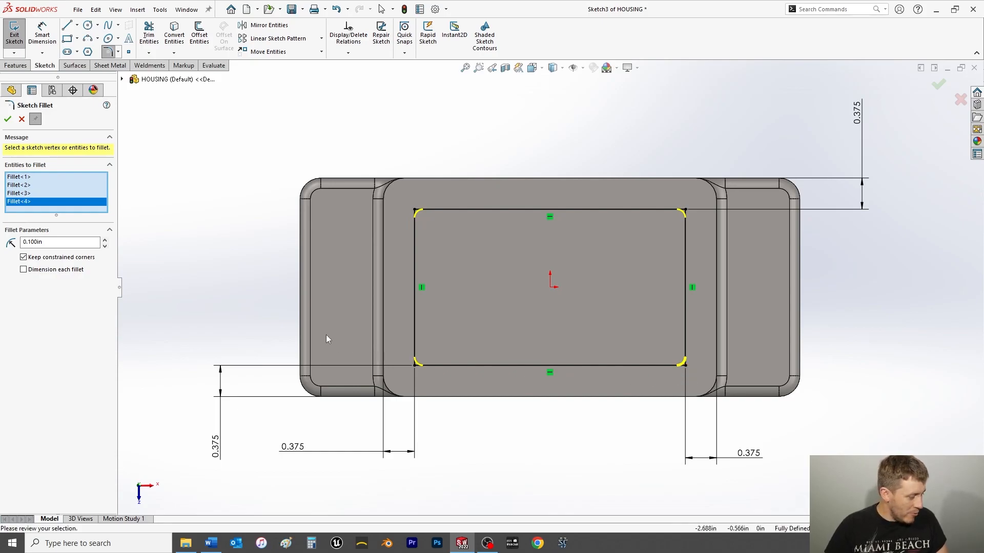
{"action": "left_click_drag", "start_coordinate": [56, 240], "coordinate": [20, 242]}
{"action": "type", "text": ".15"}
{"action": "key", "text": "Return"}
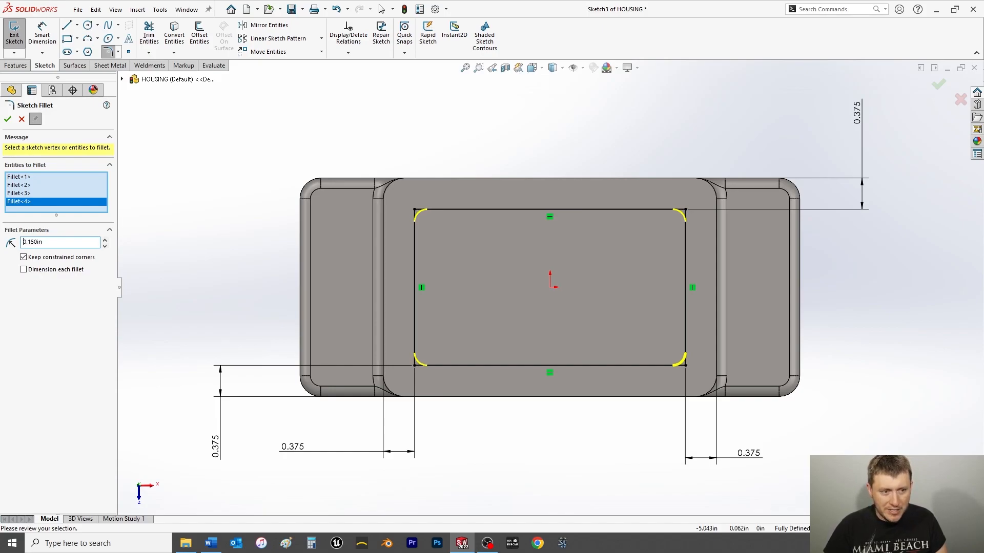
{"action": "left_click", "coordinate": [8, 120]}
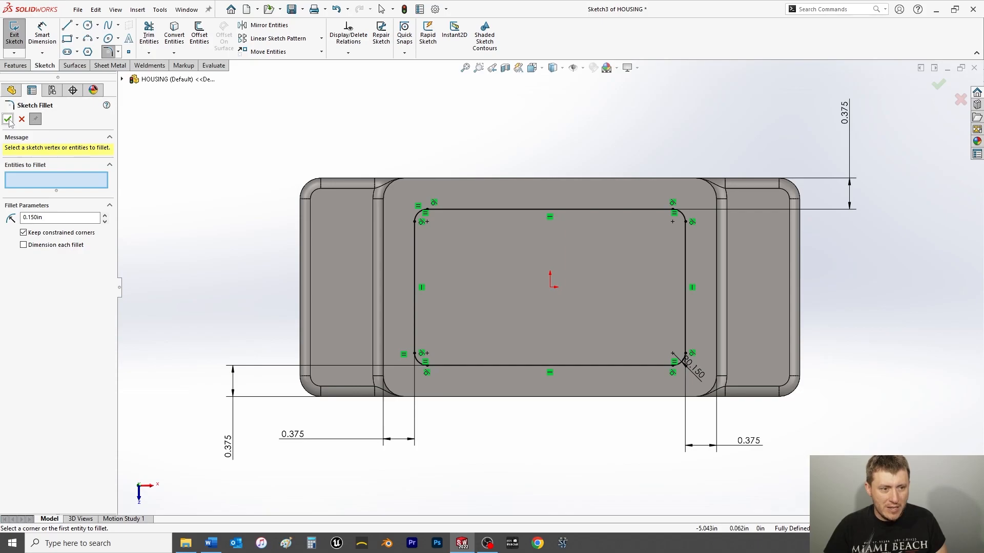
{"action": "left_click", "coordinate": [7, 120]}
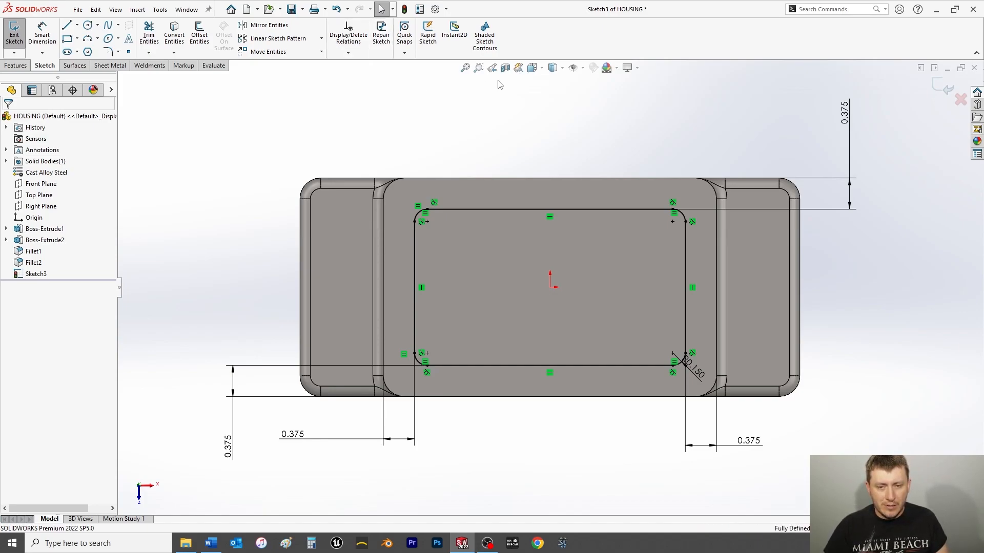
Toggle the display of the sketch relations off and back on
{"action": "left_click", "coordinate": [583, 68]}
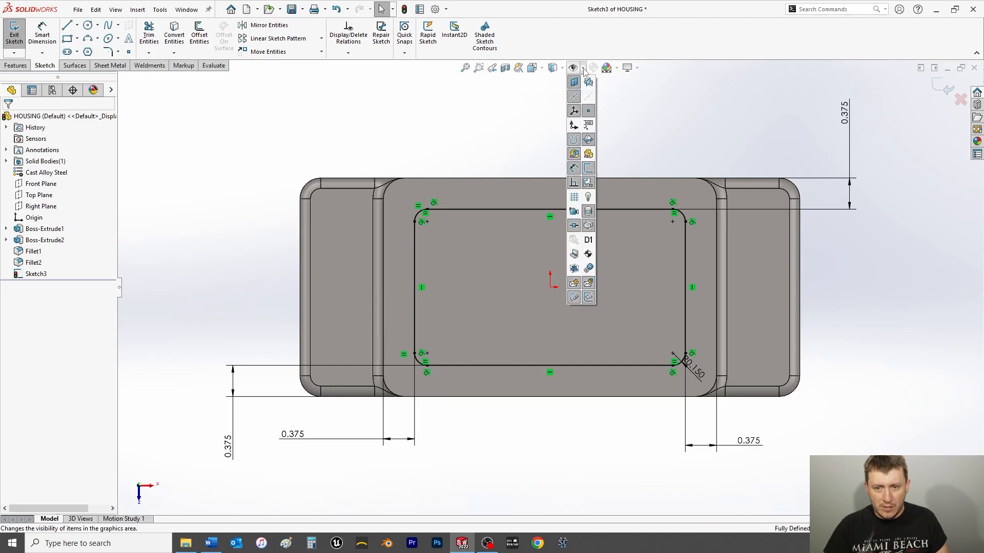
{"action": "left_click", "coordinate": [574, 184]}
{"action": "left_click", "coordinate": [574, 183]}
{"action": "left_click", "coordinate": [574, 183]}
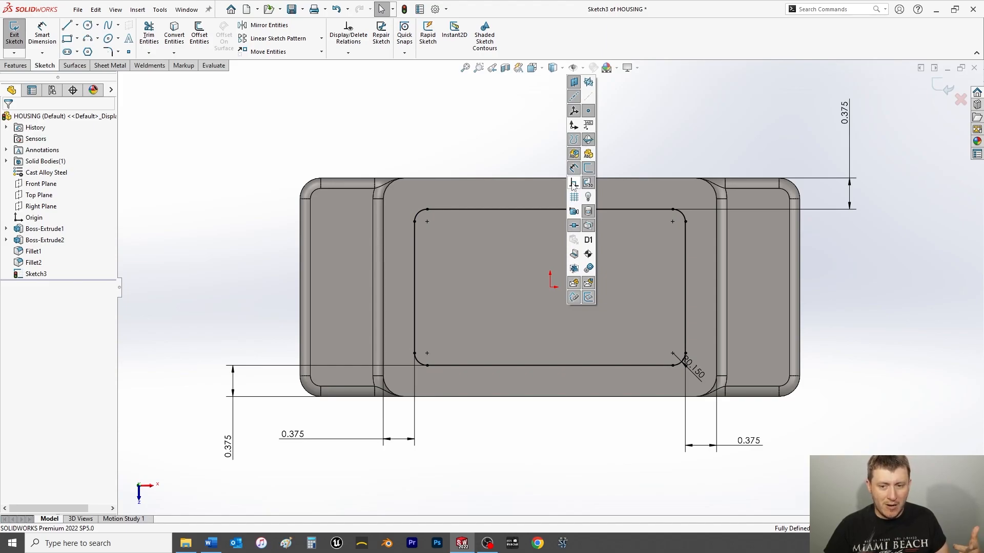
{"action": "left_click", "coordinate": [574, 183]}
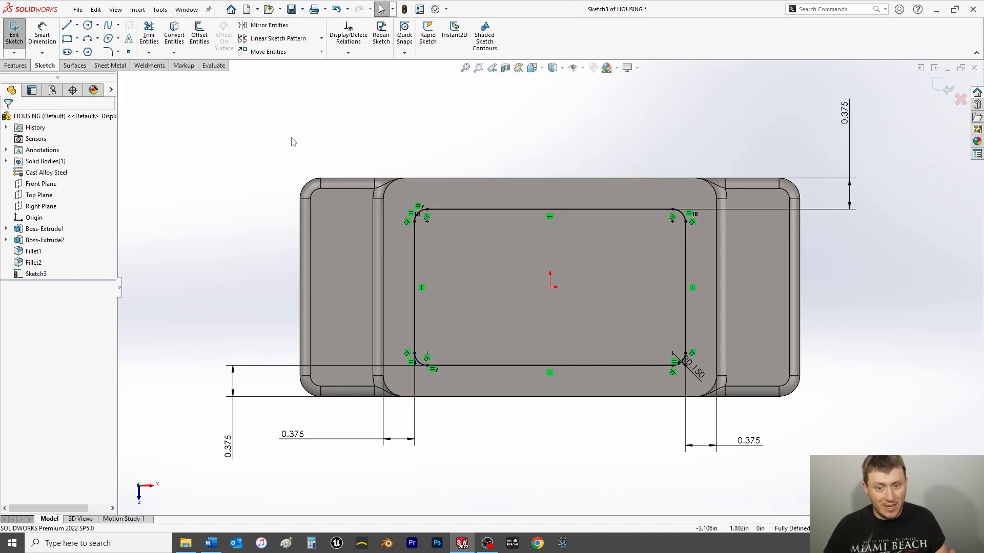
Move the corner's 0.150 in radius dimension outside the part outline
{"action": "left_click_drag", "start_coordinate": [699, 381], "coordinate": [833, 461]}
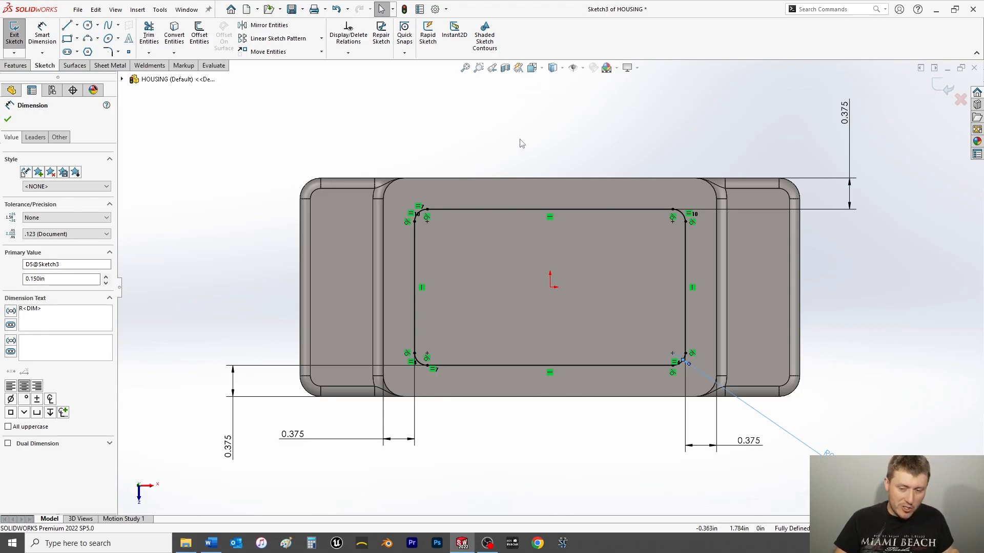
{"action": "left_click", "coordinate": [8, 119]}
Cut the rounded rectangle into the block as a blind Extruded Cut 3.5 in deep, checking it in isometric view
{"action": "left_click", "coordinate": [17, 65]}
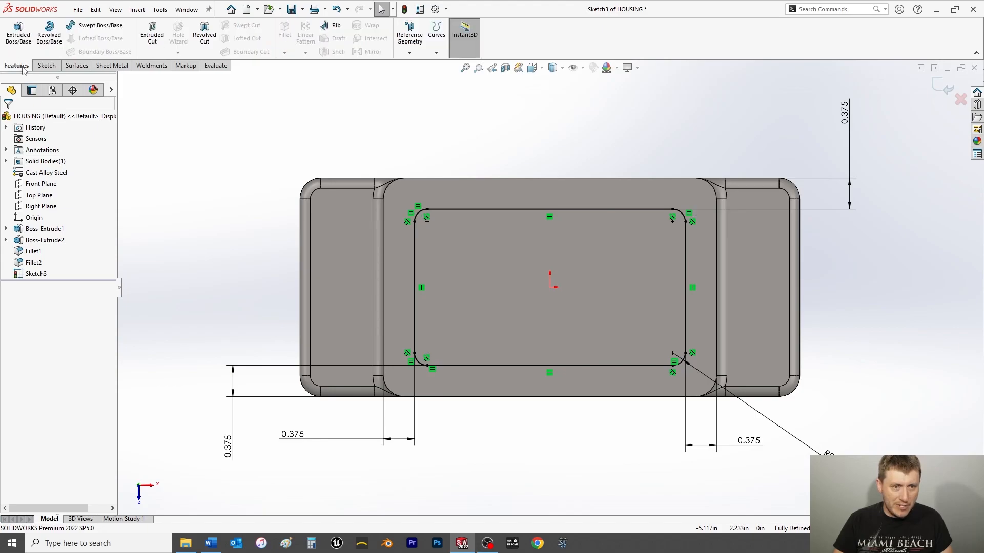
{"action": "left_click", "coordinate": [159, 40]}
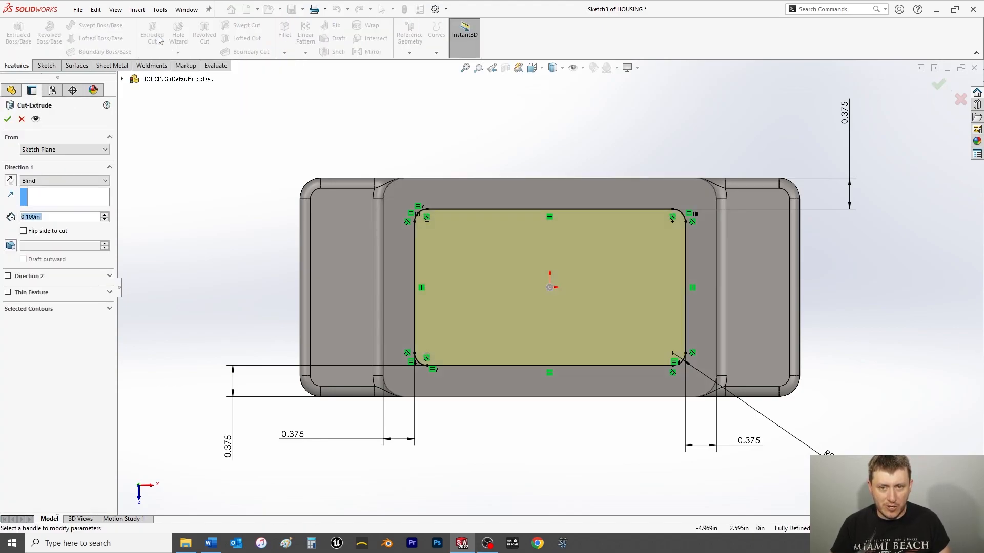
{"action": "left_click", "coordinate": [542, 72]}
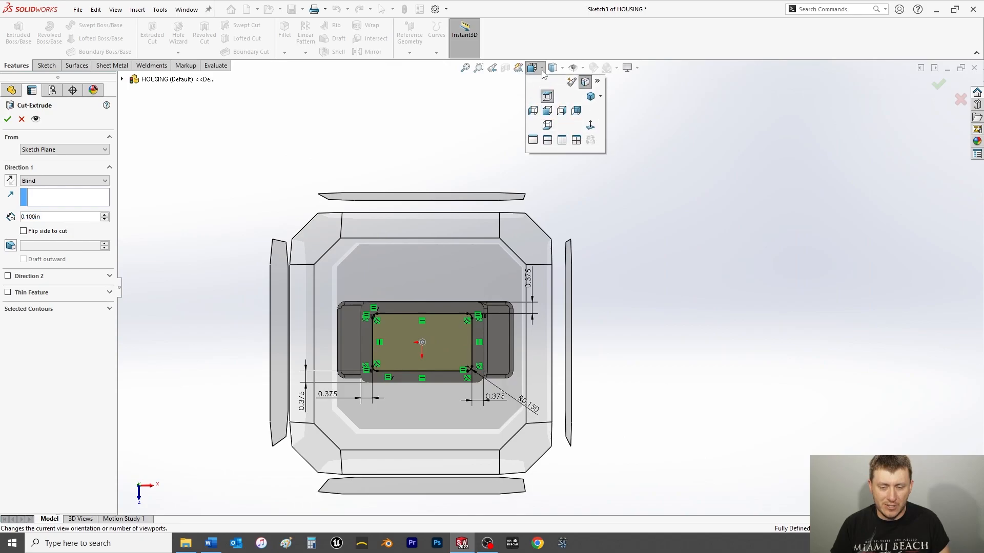
{"action": "left_click", "coordinate": [590, 96]}
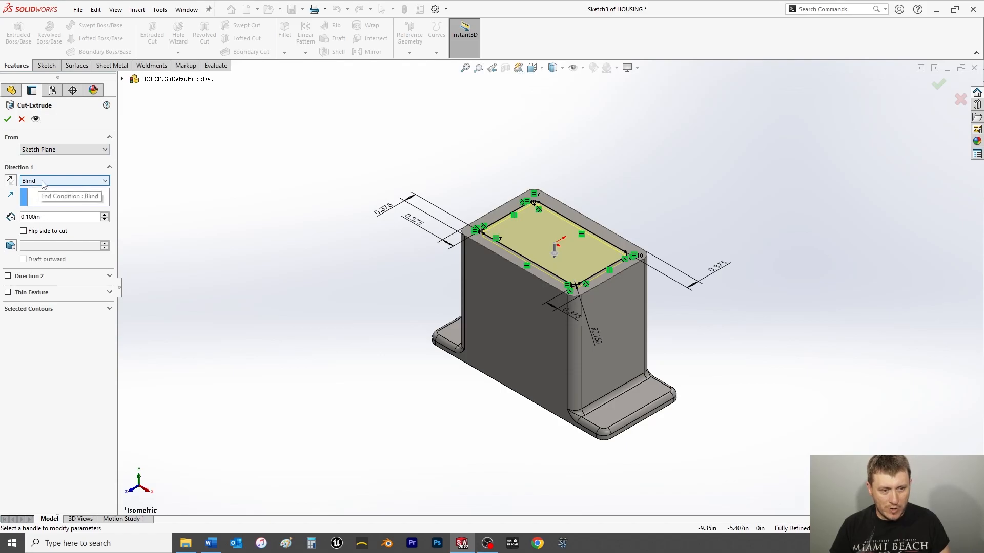
{"action": "left_click_drag", "start_coordinate": [47, 218], "coordinate": [1, 217]}
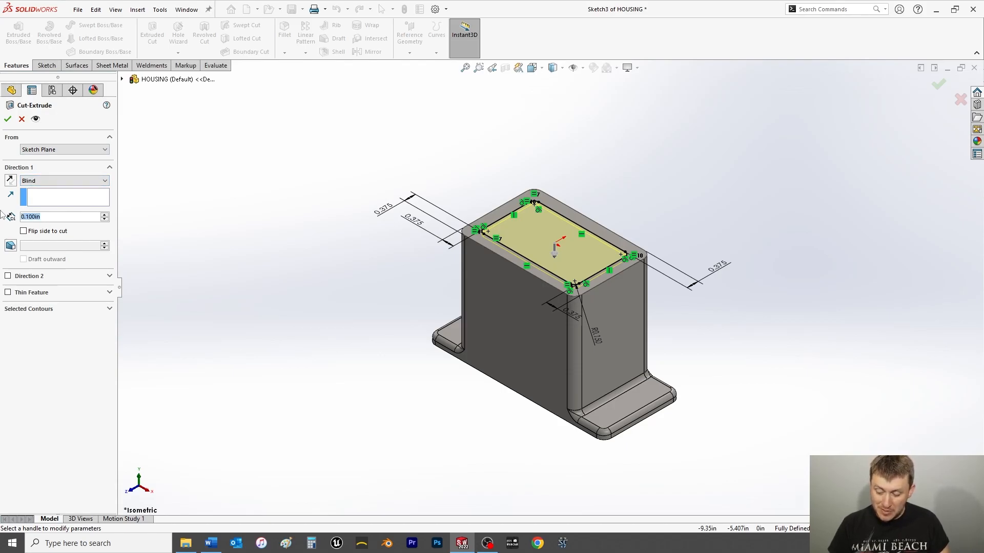
{"action": "type", "text": "3.5"}
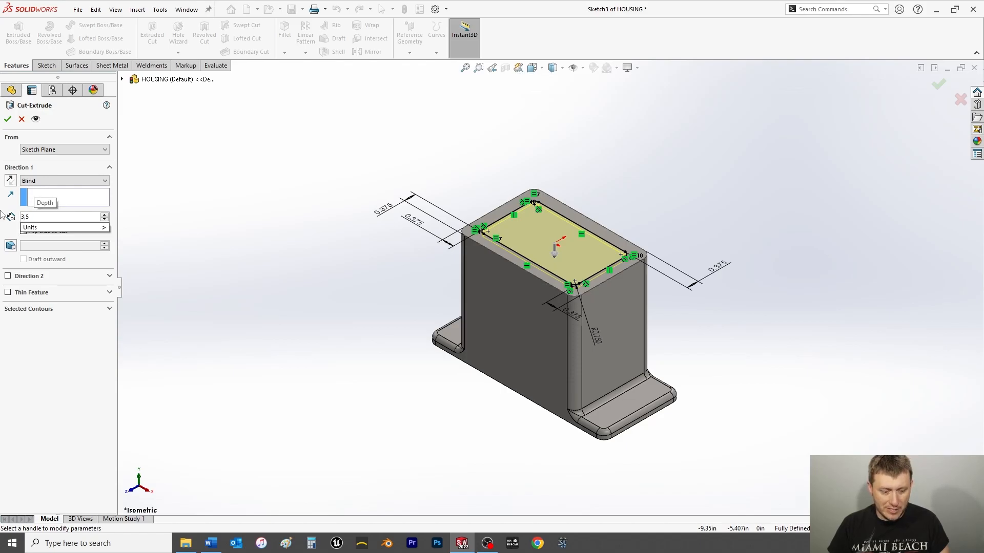
{"action": "key", "text": "Return"}
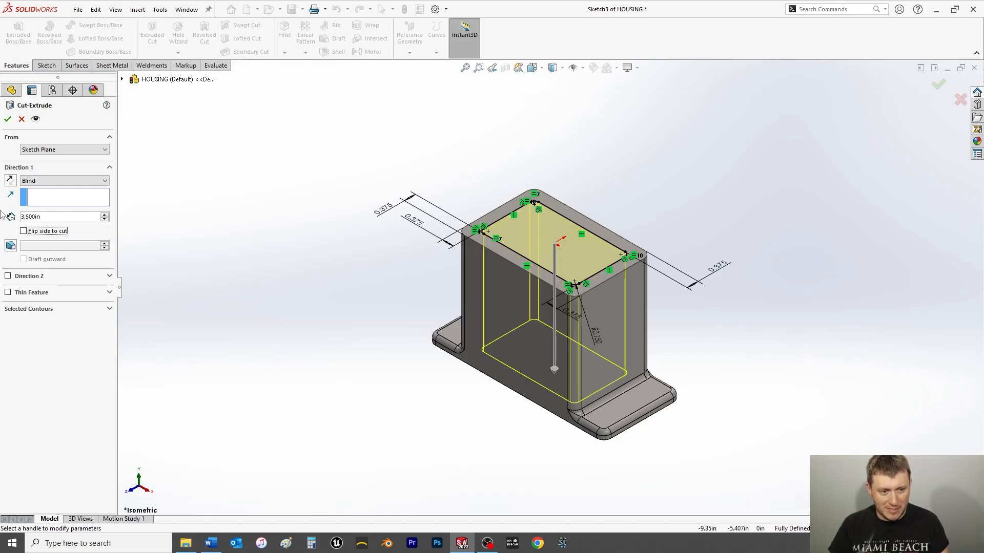
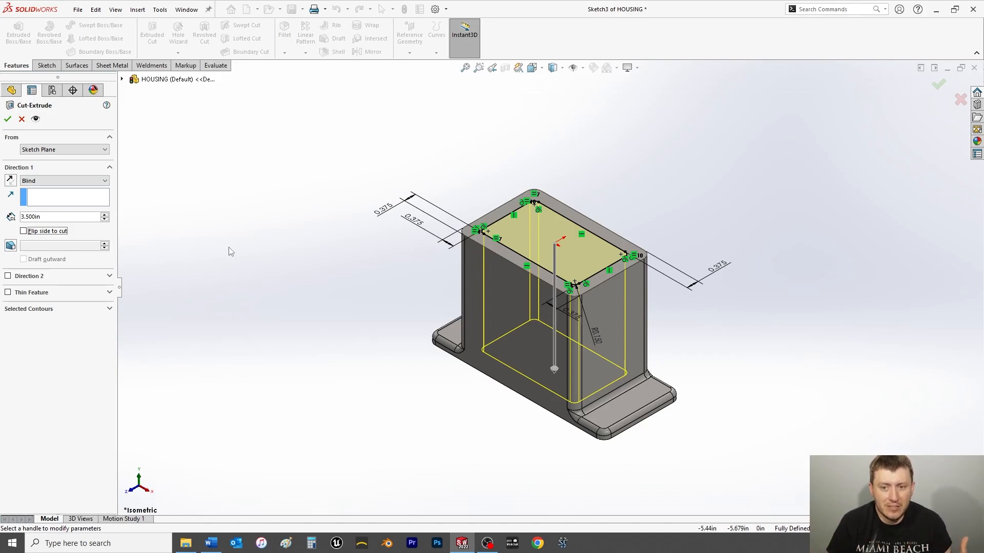
{"action": "left_click", "coordinate": [7, 119]}
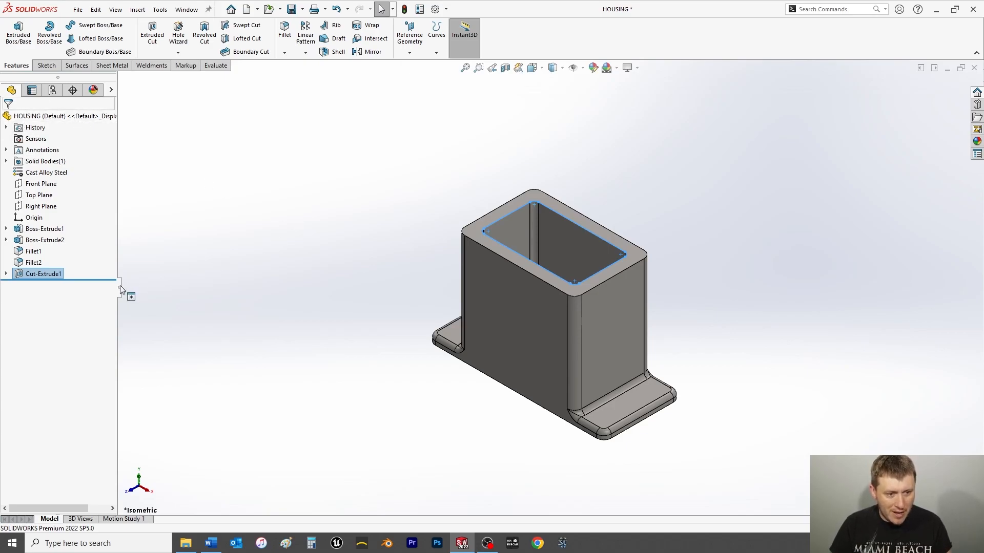
Rename the new cut feature to "Top Cut" and save the part
{"action": "left_click", "coordinate": [42, 275]}
{"action": "left_click", "coordinate": [41, 275]}
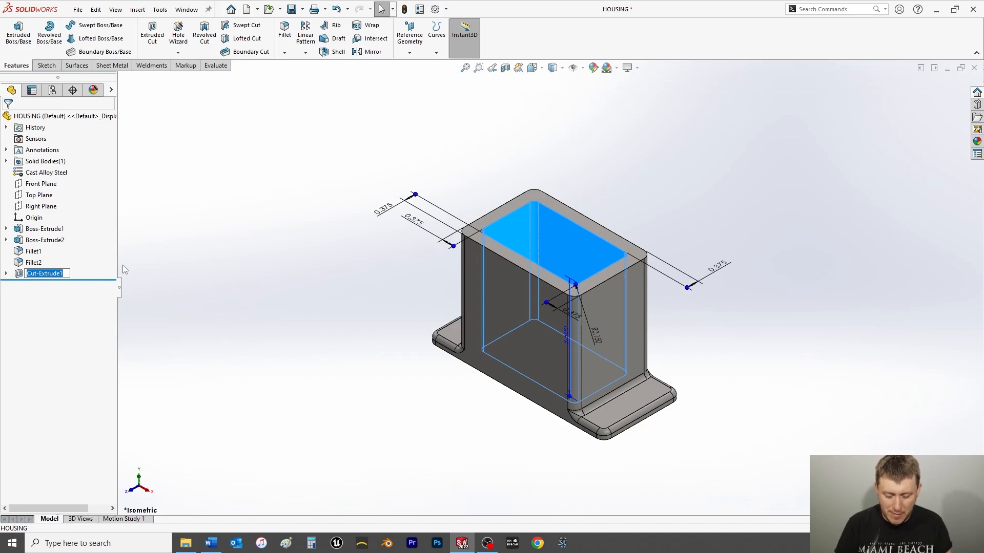
{"action": "key", "text": "BackSpace"}
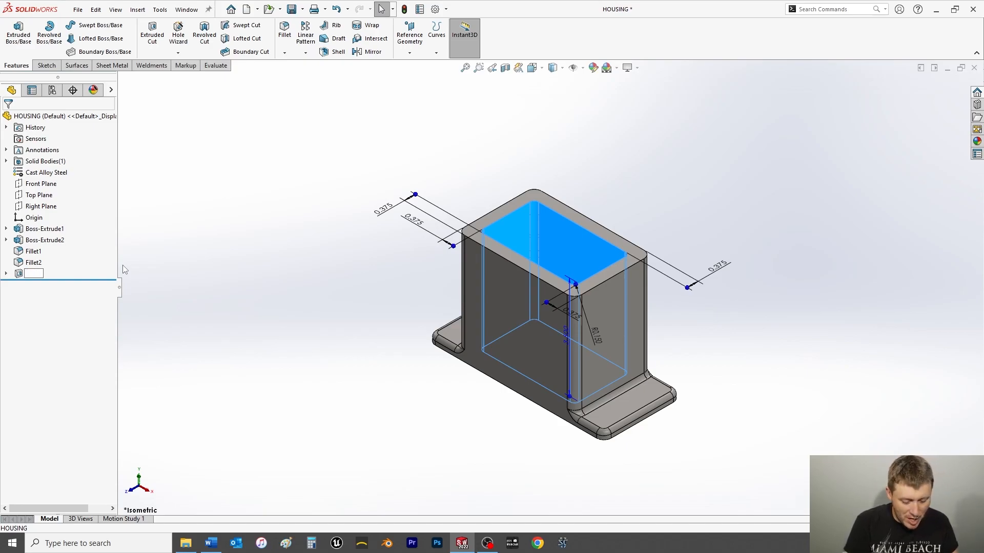
{"action": "type", "text": "Top Cut"}
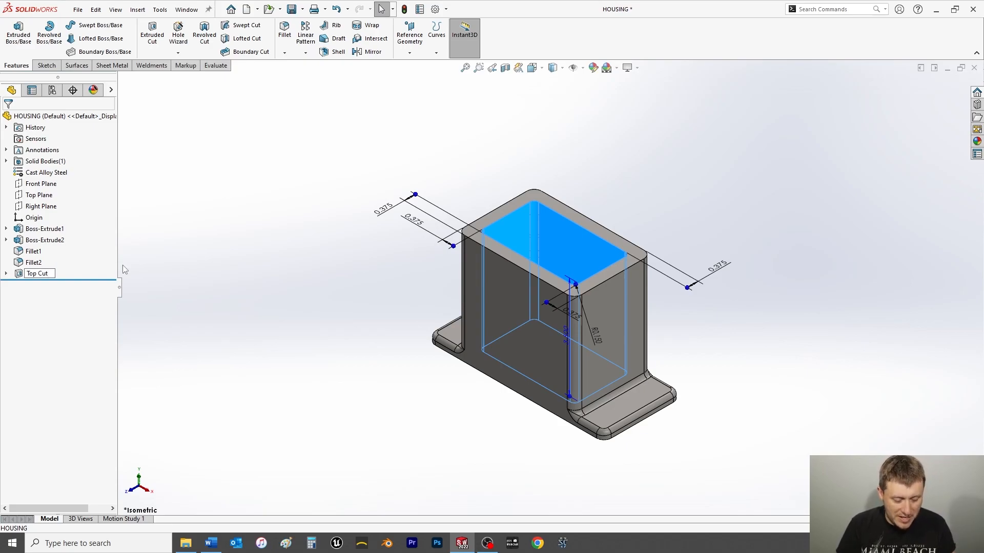
{"action": "key", "text": "Return"}
{"action": "left_click", "coordinate": [122, 266]}
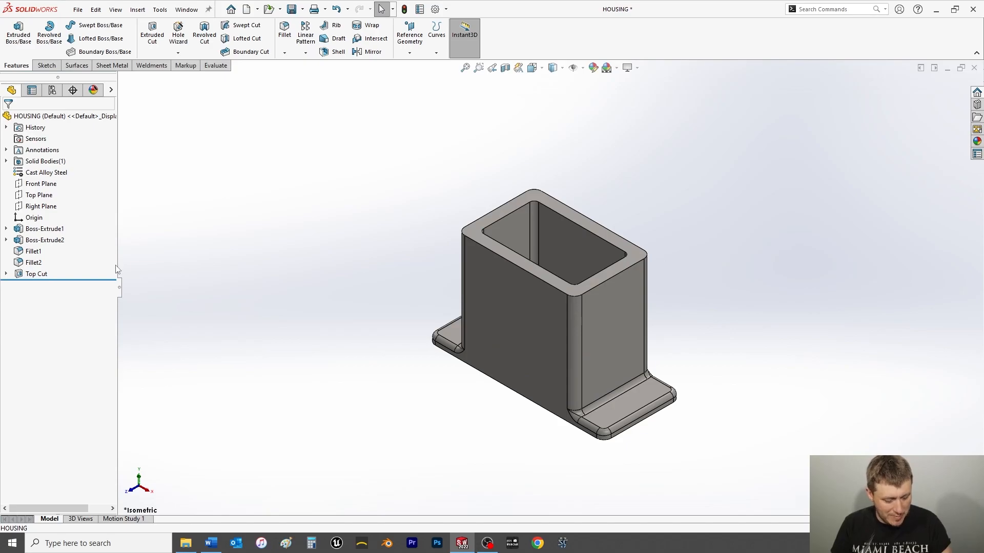
{"action": "key", "text": "ctrl+s"}
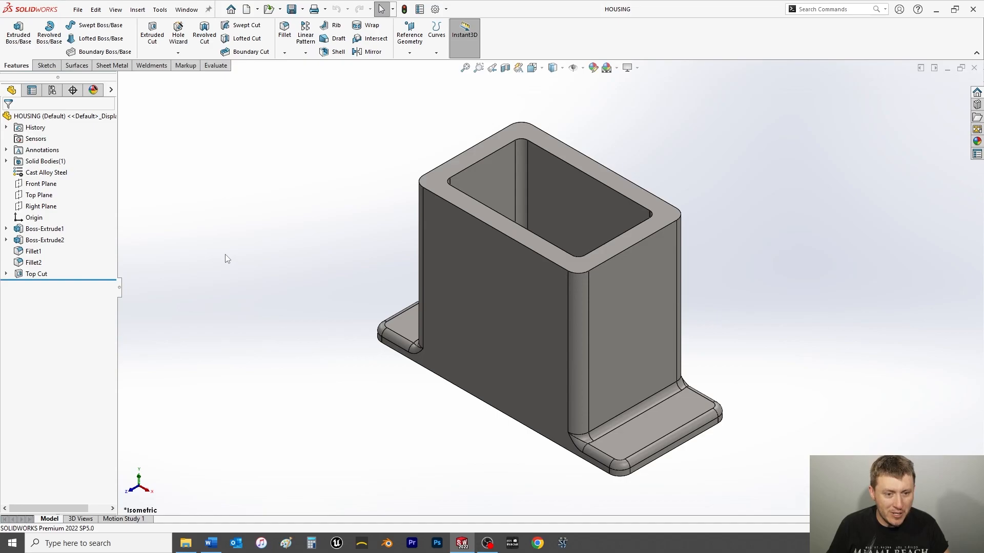
Sketch a circle about 0.72 in in diameter on the block's front face, lower left of its middle
{"action": "key", "text": "space"}
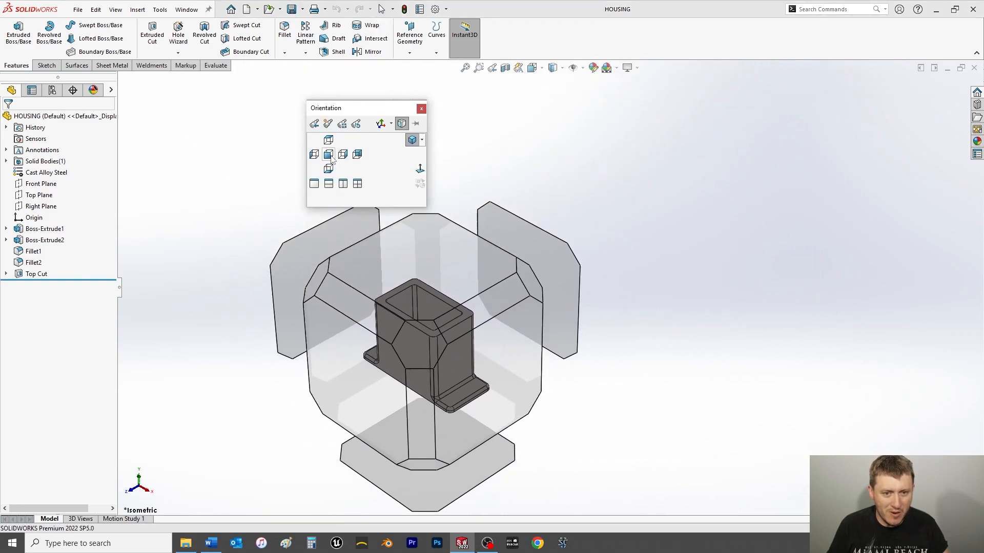
{"action": "left_click", "coordinate": [329, 155]}
{"action": "key", "text": "ctrl+1"}
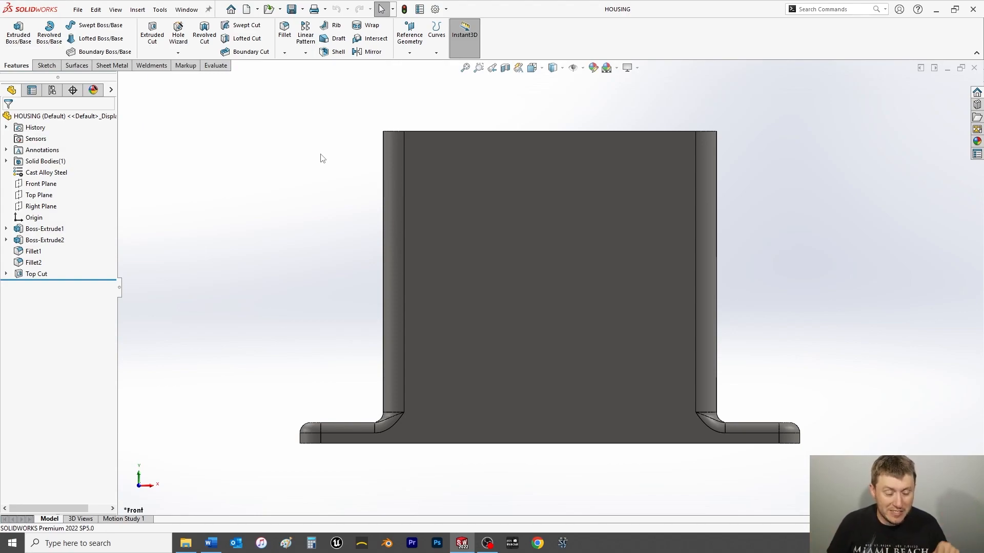
{"action": "left_click", "coordinate": [46, 67]}
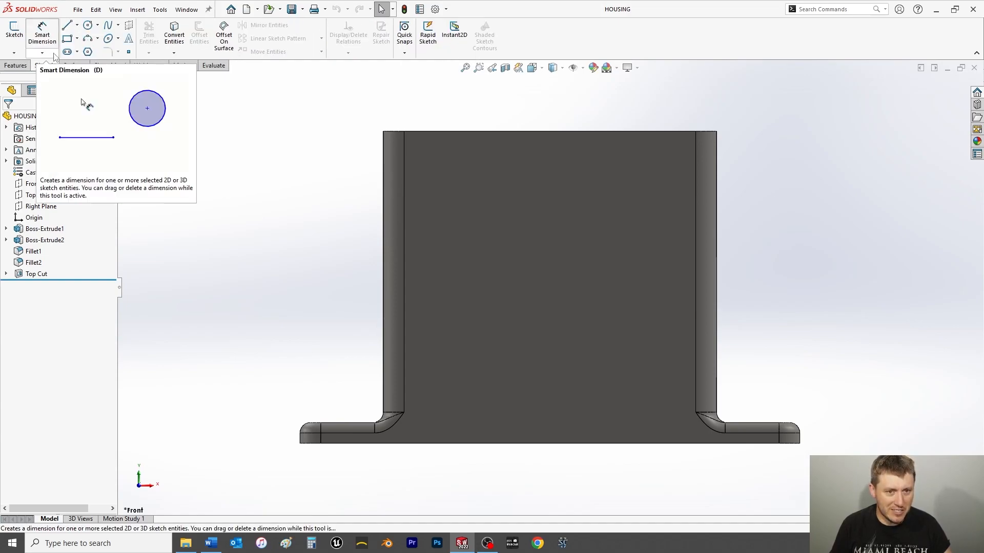
{"action": "left_click", "coordinate": [87, 27]}
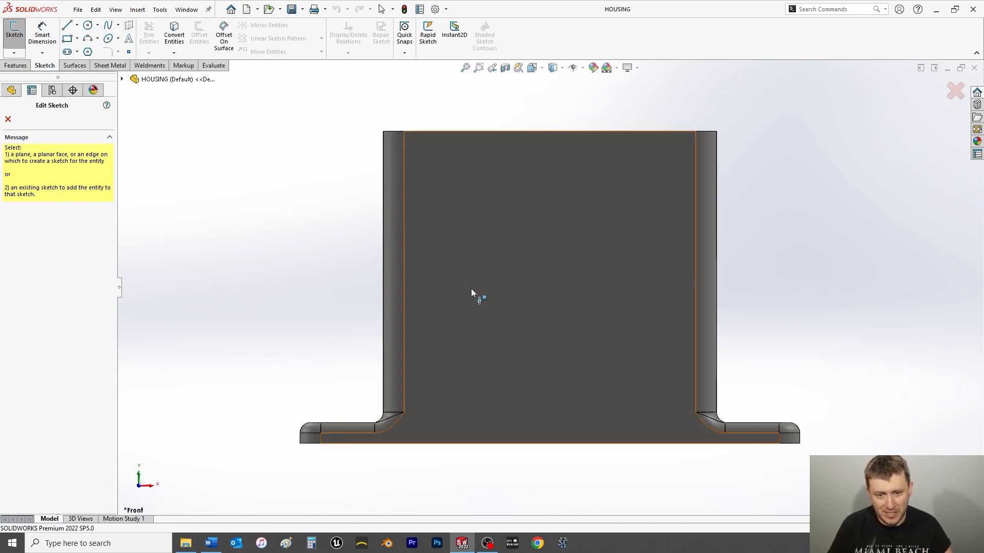
{"action": "left_click", "coordinate": [470, 256]}
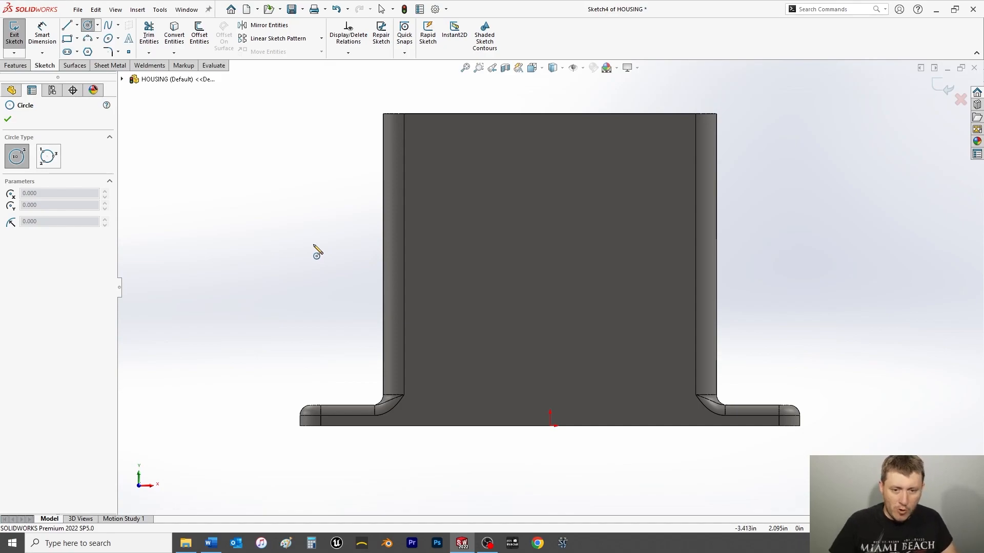
{"action": "left_click_drag", "start_coordinate": [460, 343], "coordinate": [481, 318]}
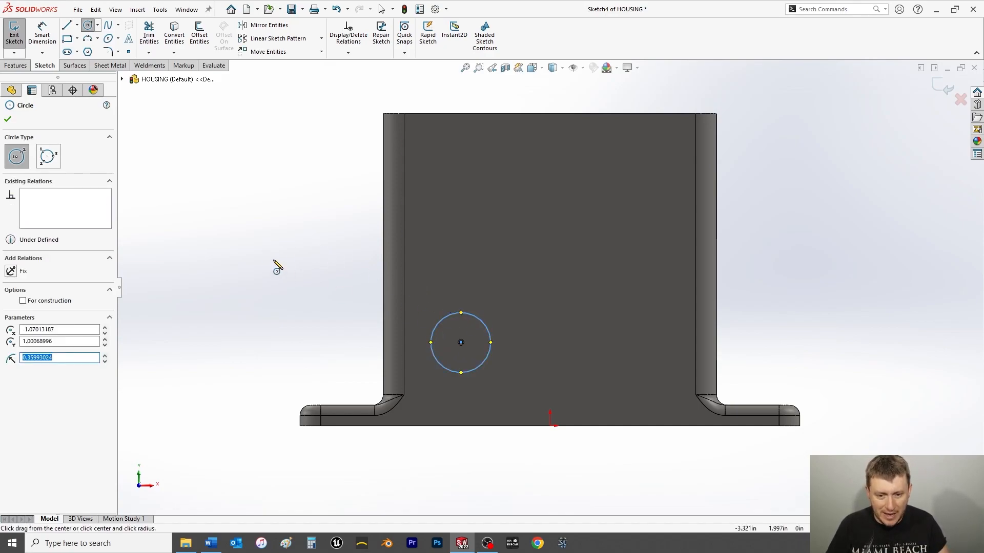
{"action": "left_click", "coordinate": [6, 119]}
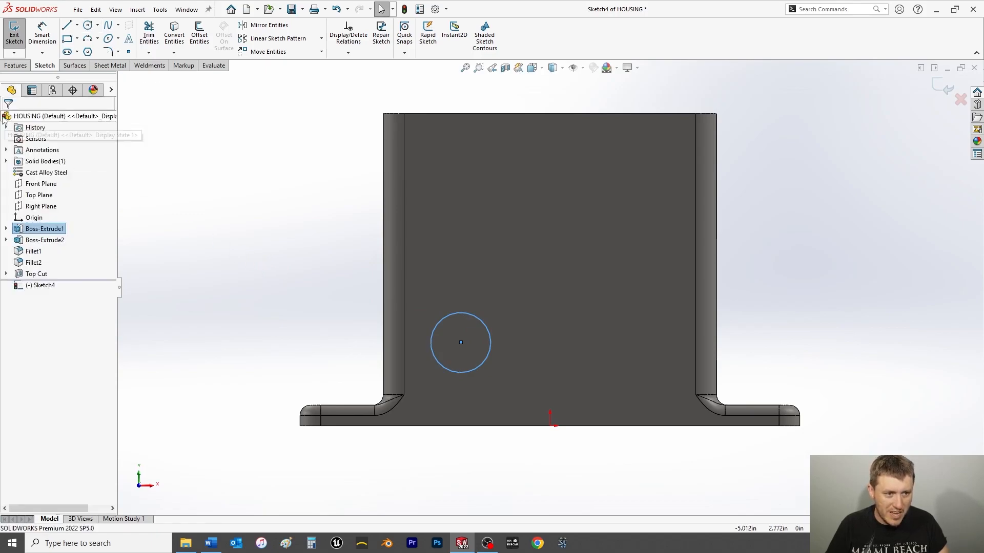
Dimension the circle's centre 1.875 in below the block's top edge
{"action": "left_click", "coordinate": [42, 33]}
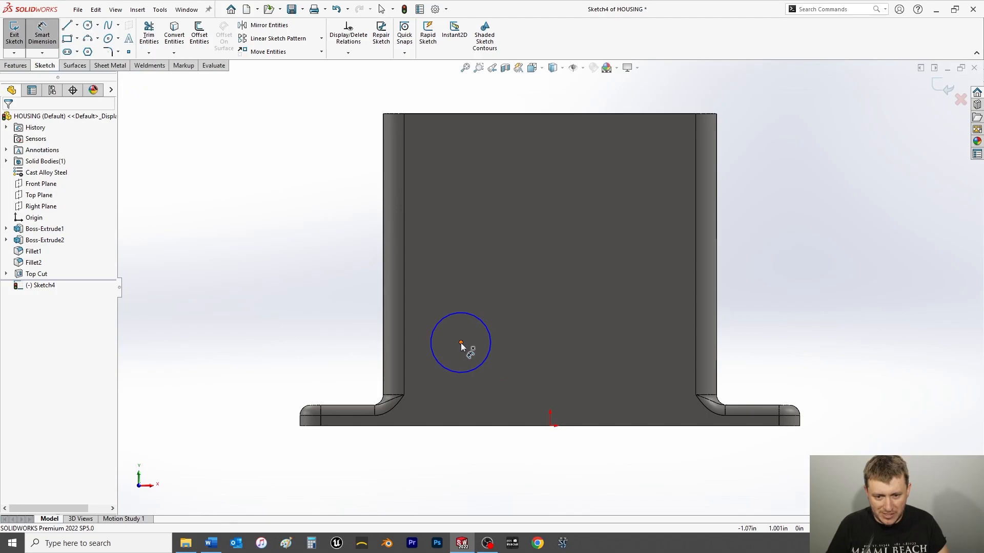
{"action": "left_click", "coordinate": [460, 343]}
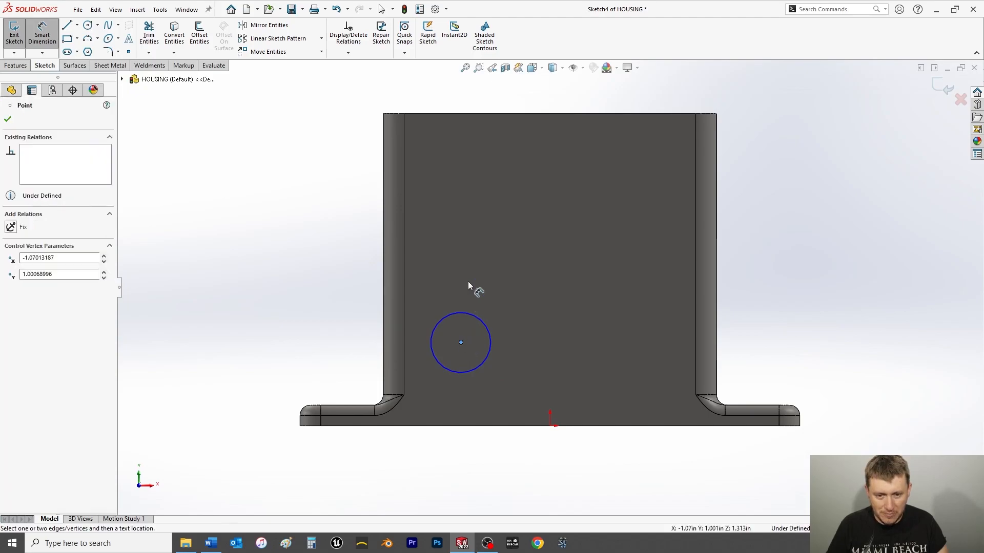
{"action": "left_click", "coordinate": [457, 113]}
{"action": "left_click", "coordinate": [266, 208]}
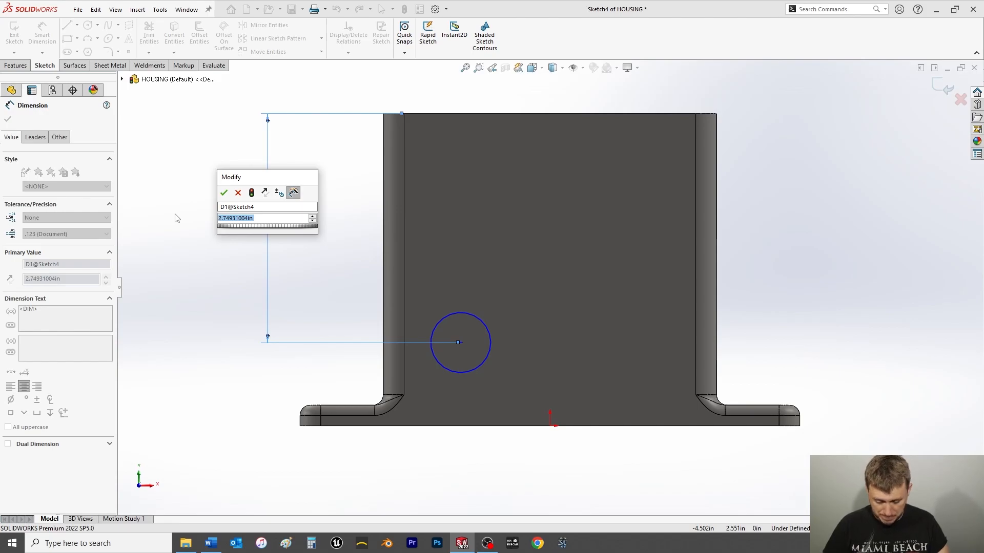
{"action": "type", "text": "1.875"}
{"action": "key", "text": "Return"}
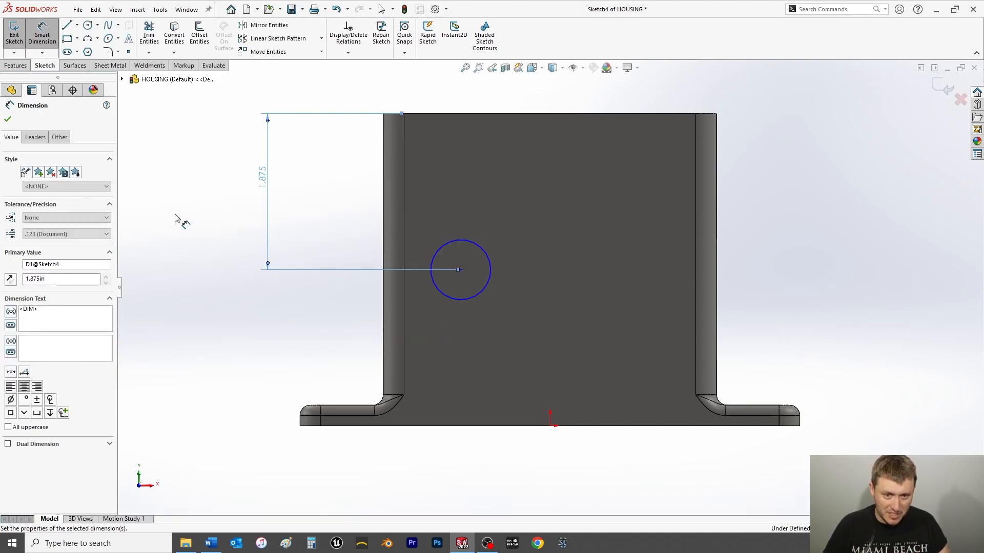
Set the circle's diameter to 3.25 in
{"action": "left_click", "coordinate": [446, 249]}
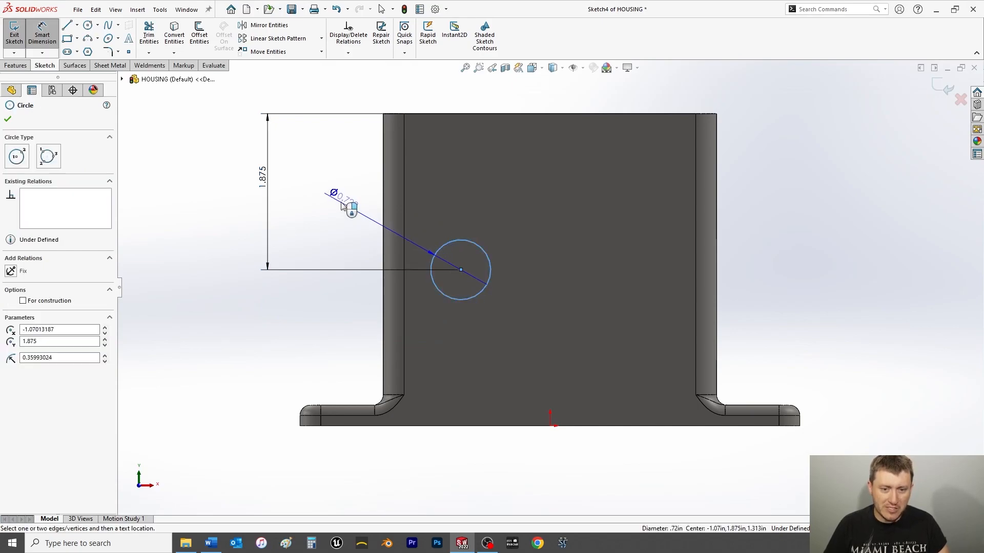
{"action": "left_click", "coordinate": [327, 184]}
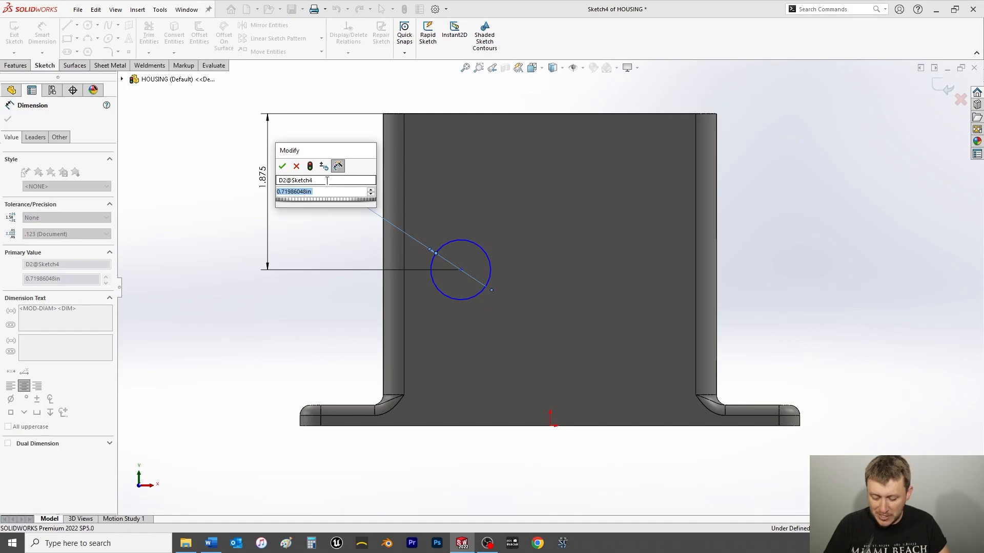
{"action": "type", "text": "3.25"}
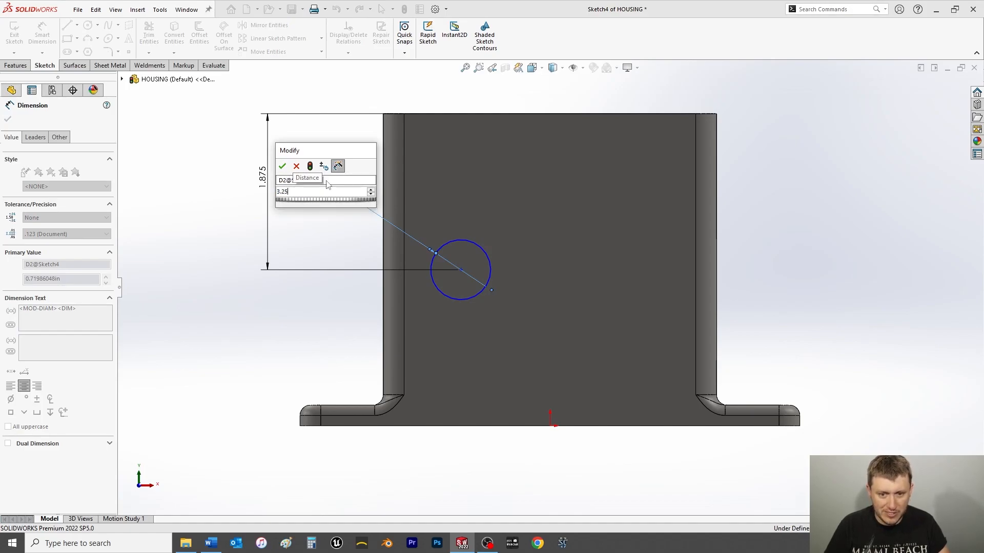
{"action": "key", "text": "Return"}
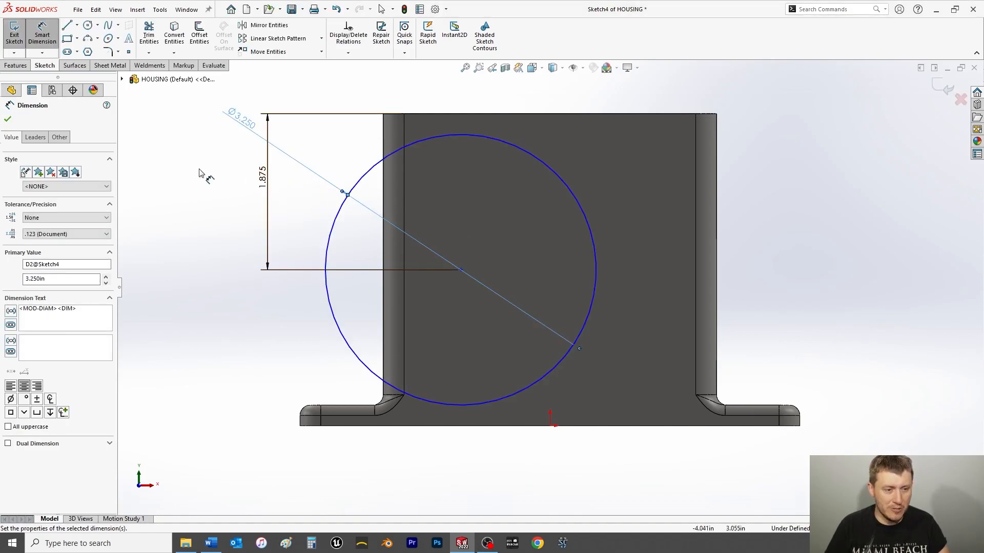
{"action": "left_click", "coordinate": [8, 120]}
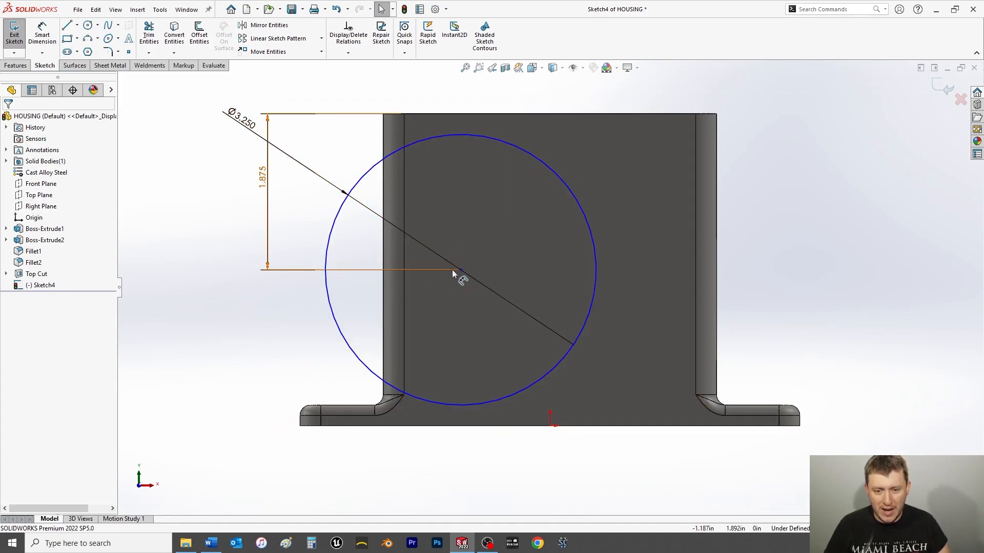
Align the circle's centre with the origin using a Vertical relation and exit the sketch
{"action": "mouse_move", "coordinate": [460, 269]}
{"action": "left_mouse_down"}
{"action": "mouse_move", "coordinate": [718, 270]}
{"action": "mouse_move", "coordinate": [577, 281]}
{"action": "mouse_move", "coordinate": [463, 271]}
{"action": "mouse_move", "coordinate": [472, 275]}
{"action": "left_mouse_up"}
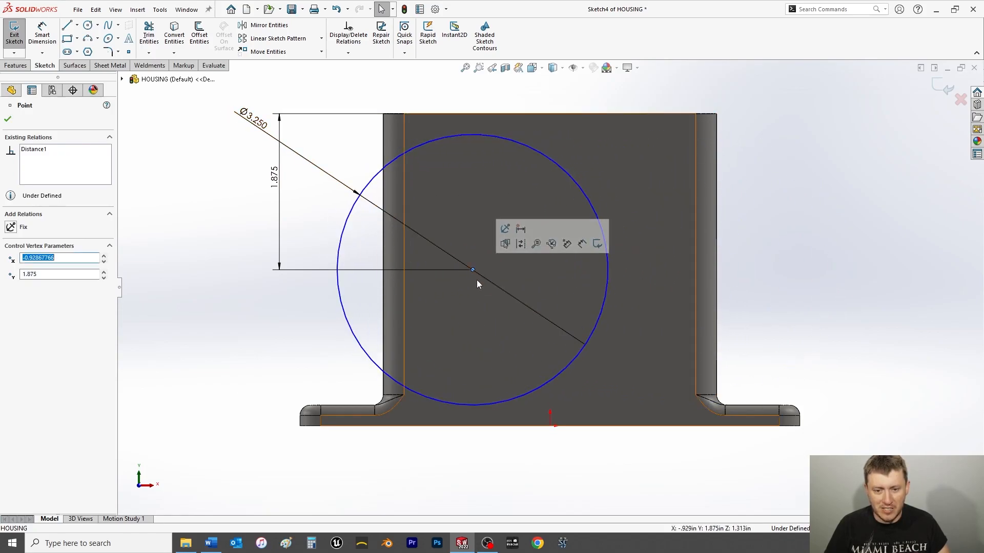
{"action": "left_click", "coordinate": [8, 120]}
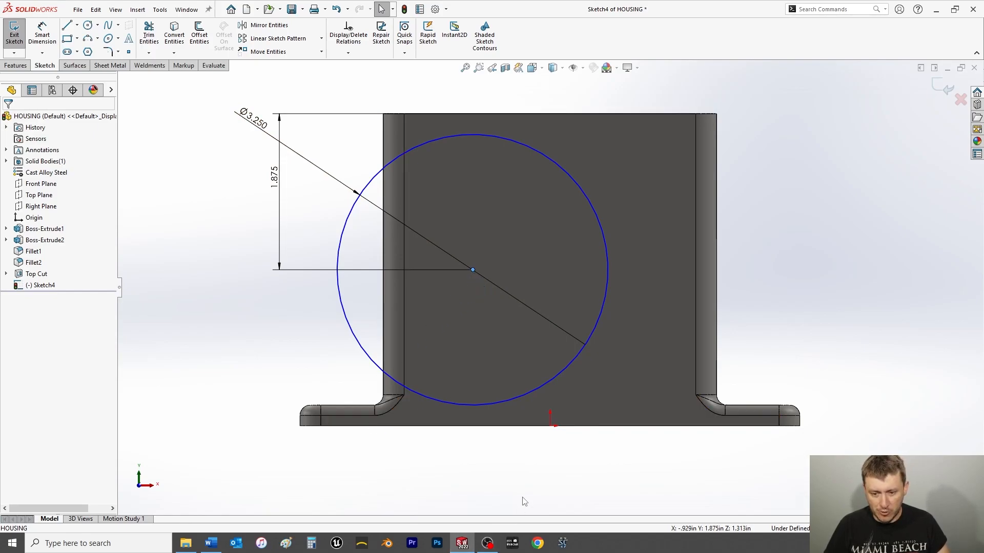
{"action": "left_click", "coordinate": [550, 426], "text": "ctrl"}
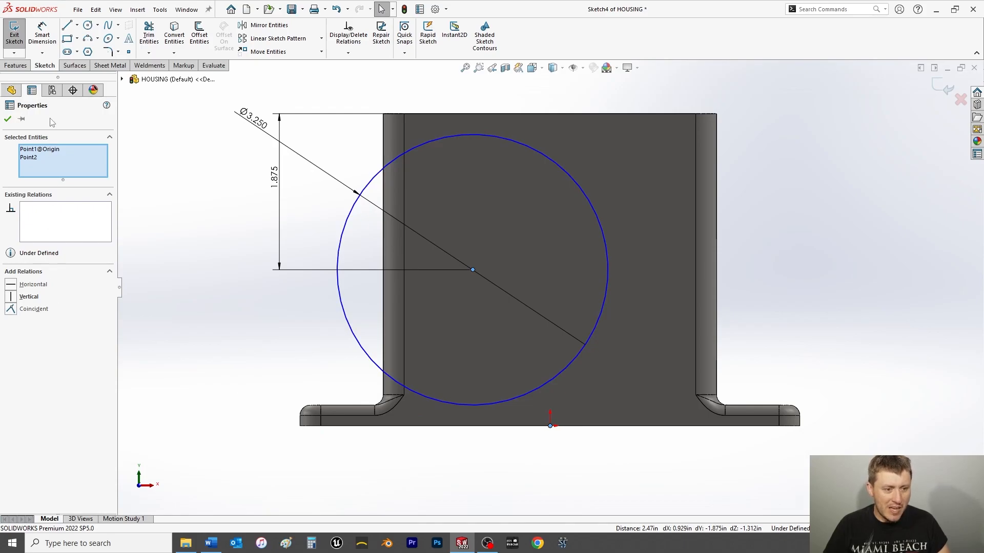
{"action": "left_click", "coordinate": [11, 297]}
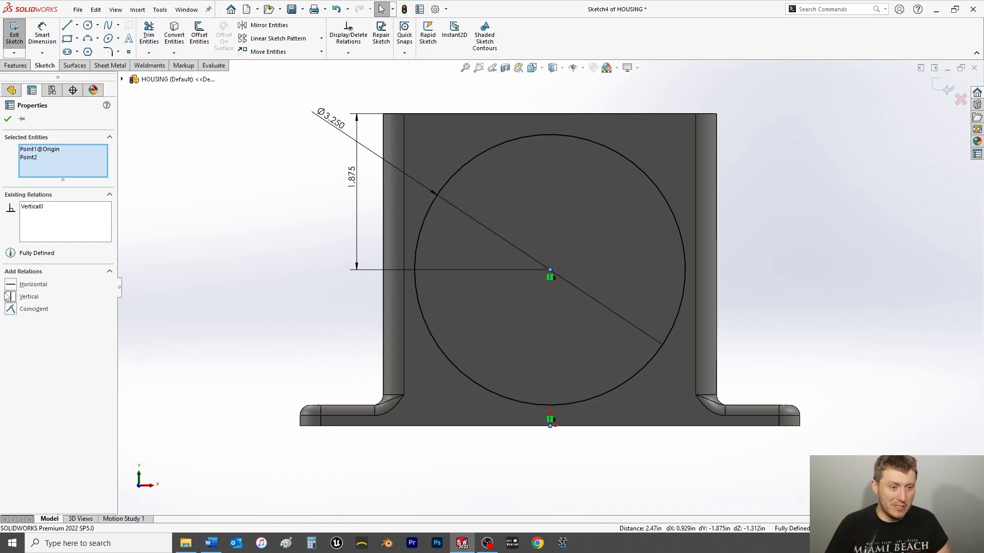
{"action": "left_click", "coordinate": [7, 121]}
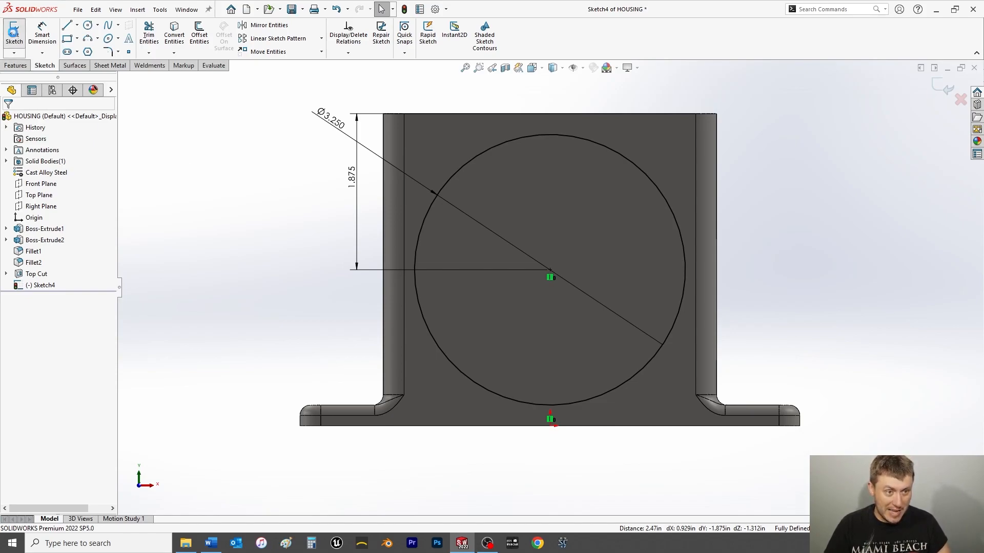
{"action": "left_click", "coordinate": [14, 34]}
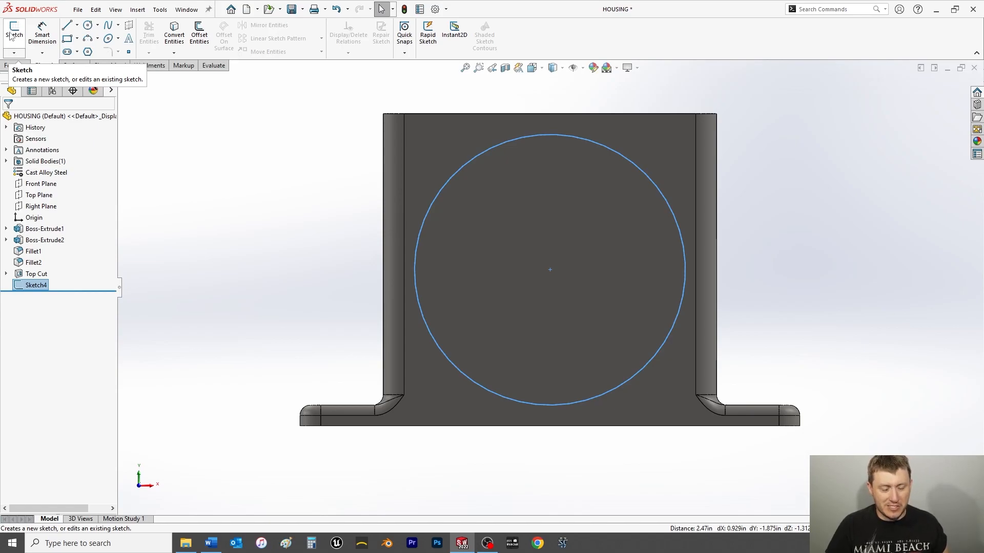
Check the length increments for English and metric units under Spin Box Increments in the system options
{"action": "left_click", "coordinate": [20, 66]}
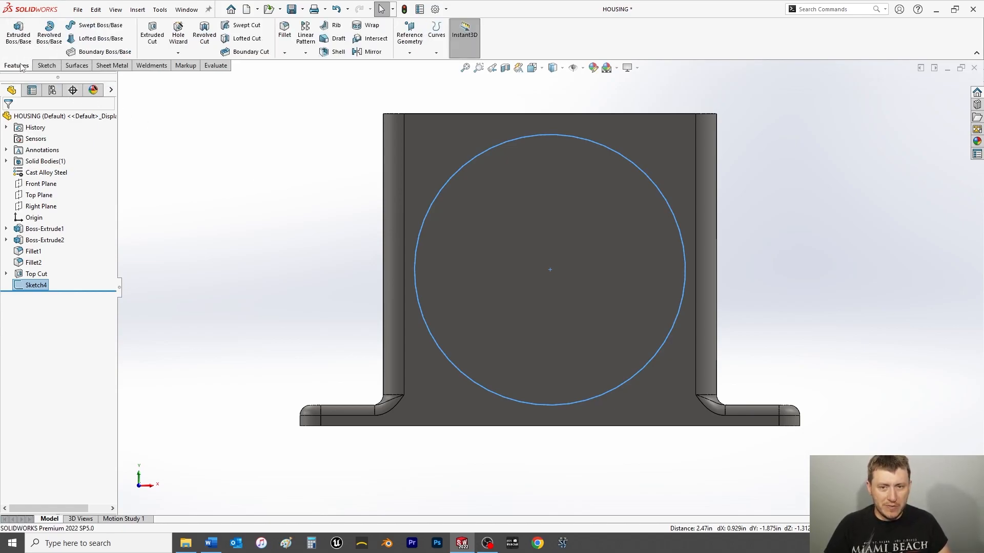
{"action": "left_click", "coordinate": [462, 39]}
{"action": "left_click", "coordinate": [435, 9]}
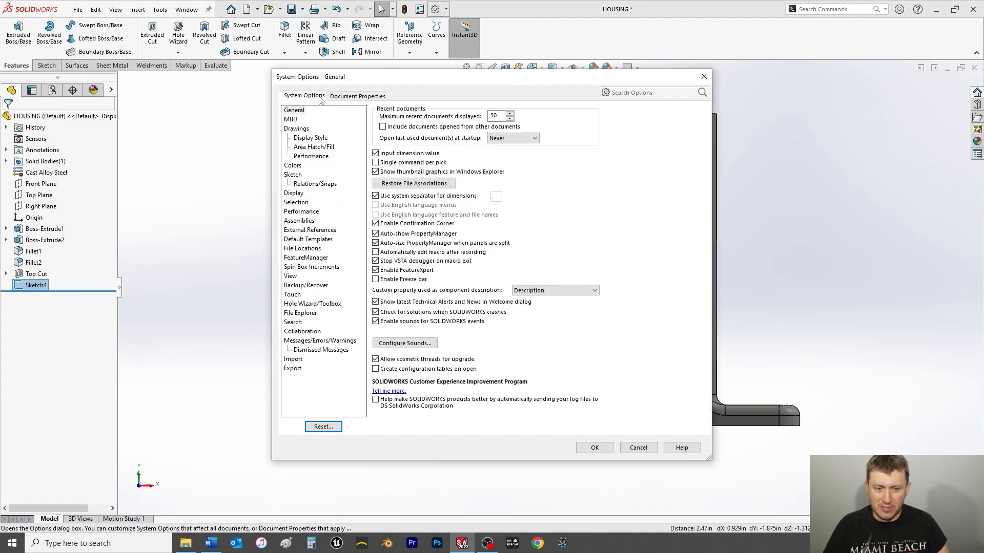
{"action": "left_click", "coordinate": [311, 269]}
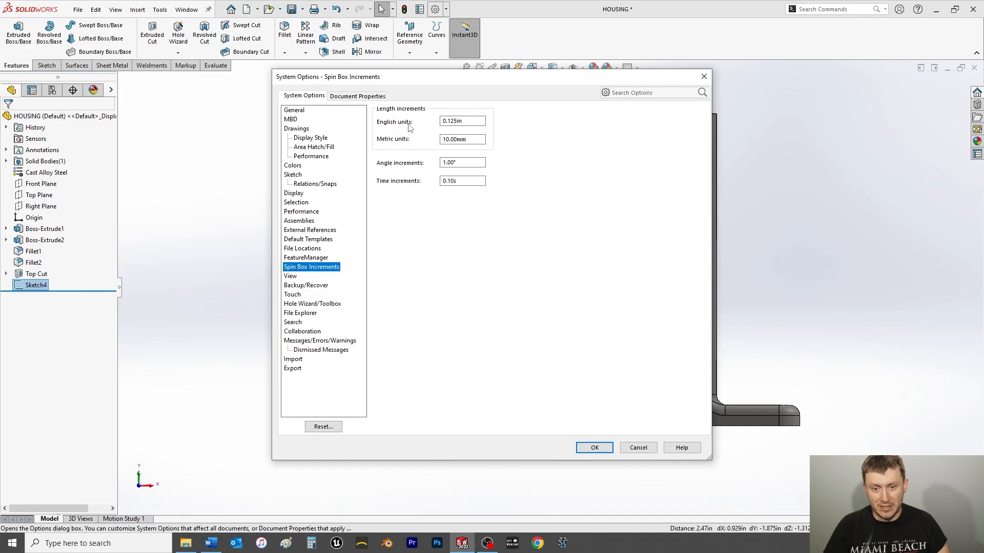
{"action": "left_click", "coordinate": [592, 449]}
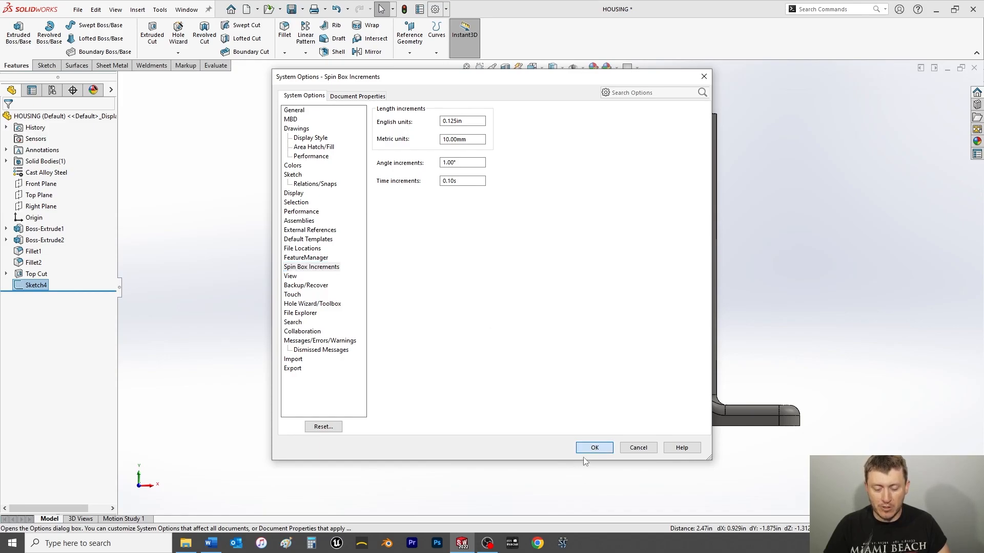
{"action": "left_click", "coordinate": [218, 360]}
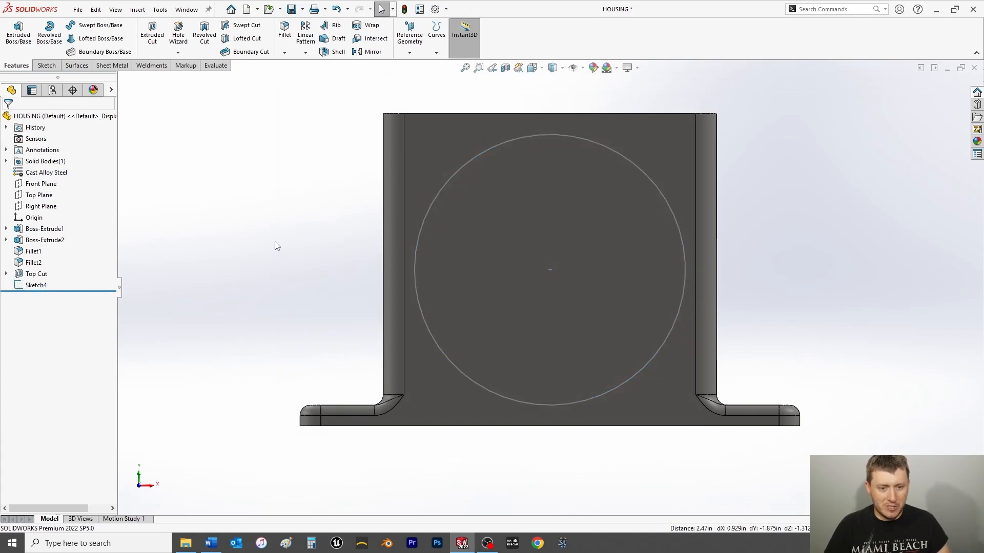
Extrude the circle about 0.25 in outward from the front face with Instant3D in isometric view, and save the part
{"action": "key", "text": "space"}
{"action": "left_click", "coordinate": [409, 144]}
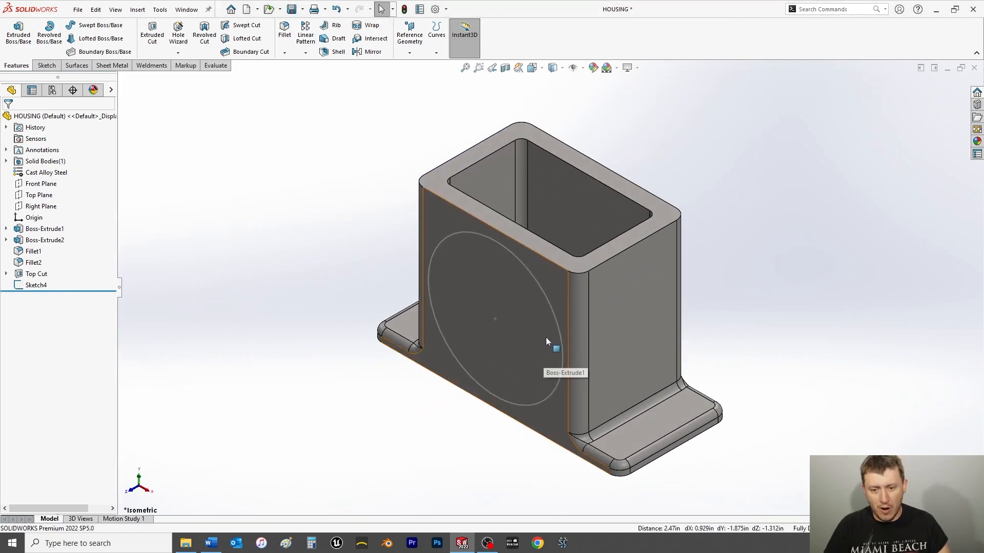
{"action": "left_click", "coordinate": [552, 312]}
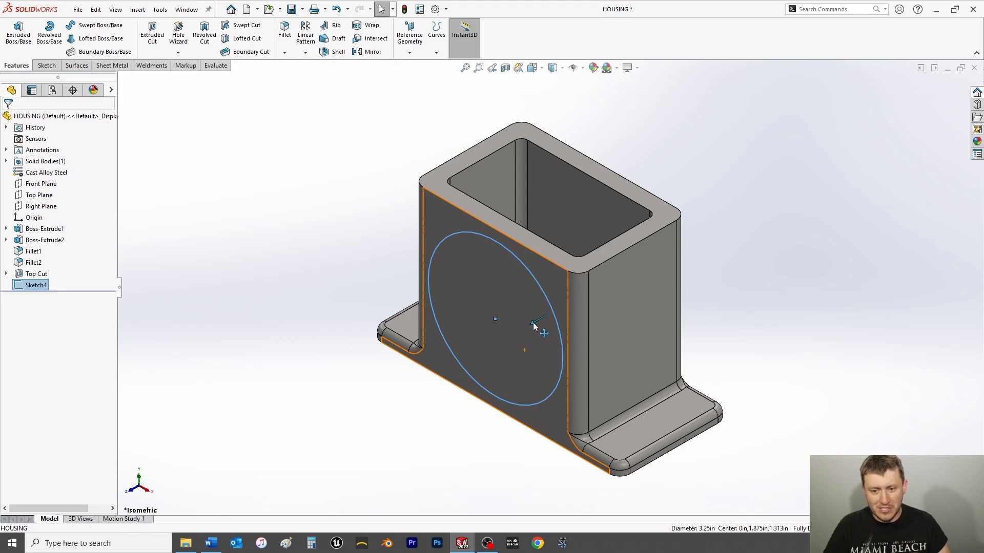
{"action": "mouse_move", "coordinate": [538, 325]}
{"action": "left_mouse_down"}
{"action": "mouse_move", "coordinate": [504, 341]}
{"action": "mouse_move", "coordinate": [531, 345]}
{"action": "left_mouse_up"}
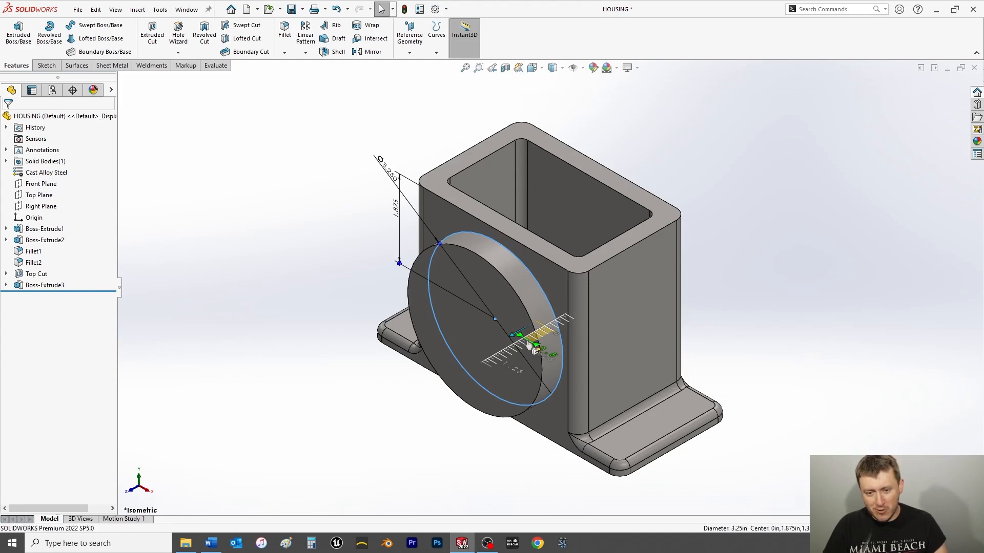
{"action": "left_click_drag", "start_coordinate": [528, 346], "coordinate": [540, 340]}
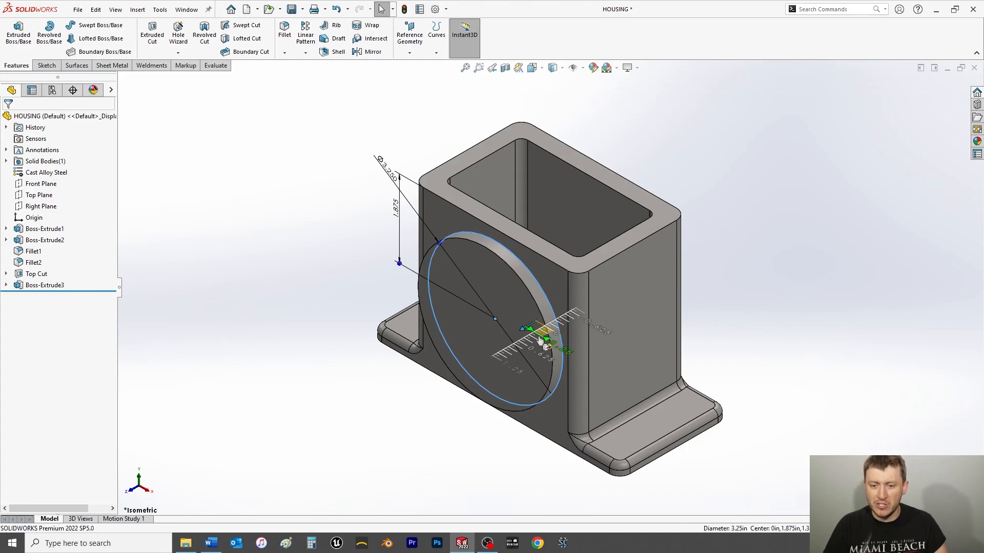
{"action": "left_click_drag", "start_coordinate": [540, 340], "coordinate": [539, 341]}
{"action": "left_click", "coordinate": [346, 348]}
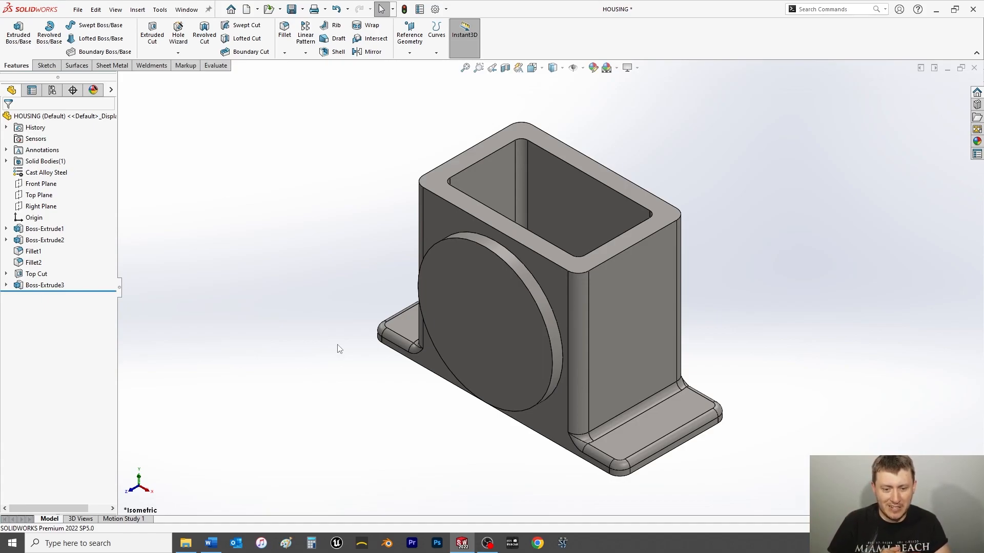
{"action": "key", "text": "ctrl+s"}
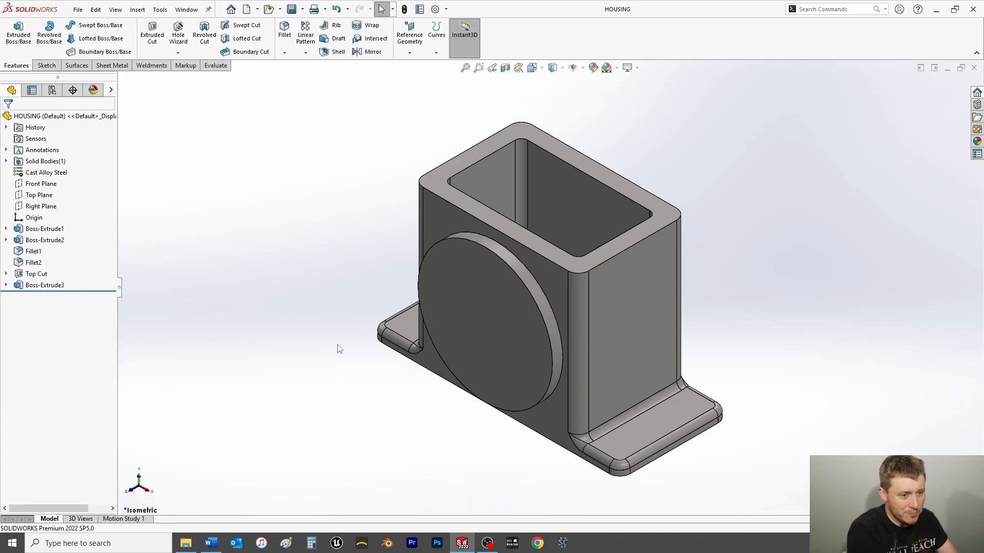
Rename the circular boss extrusion in the feature tree as "Front Boss" and save the part
{"action": "left_click", "coordinate": [40, 286]}
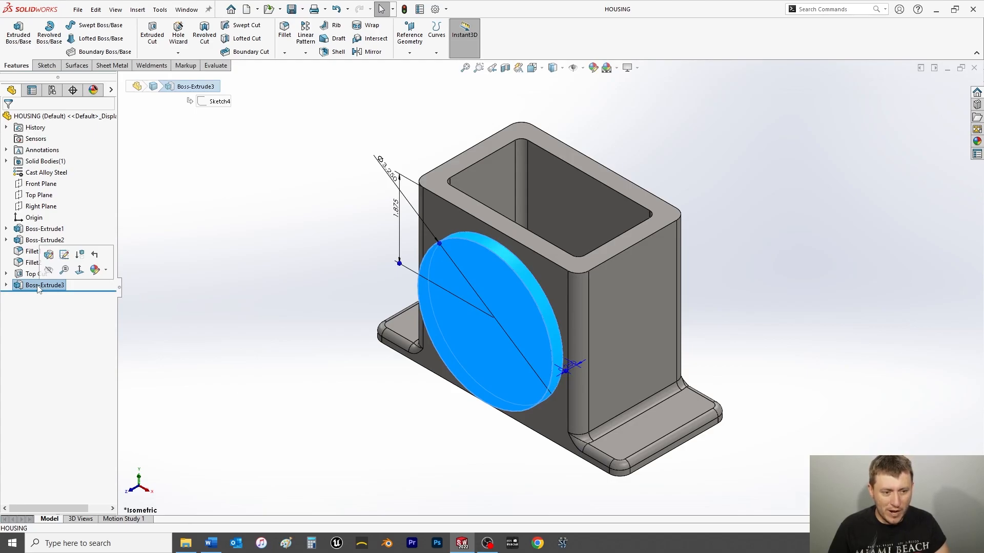
{"action": "left_click", "coordinate": [38, 286]}
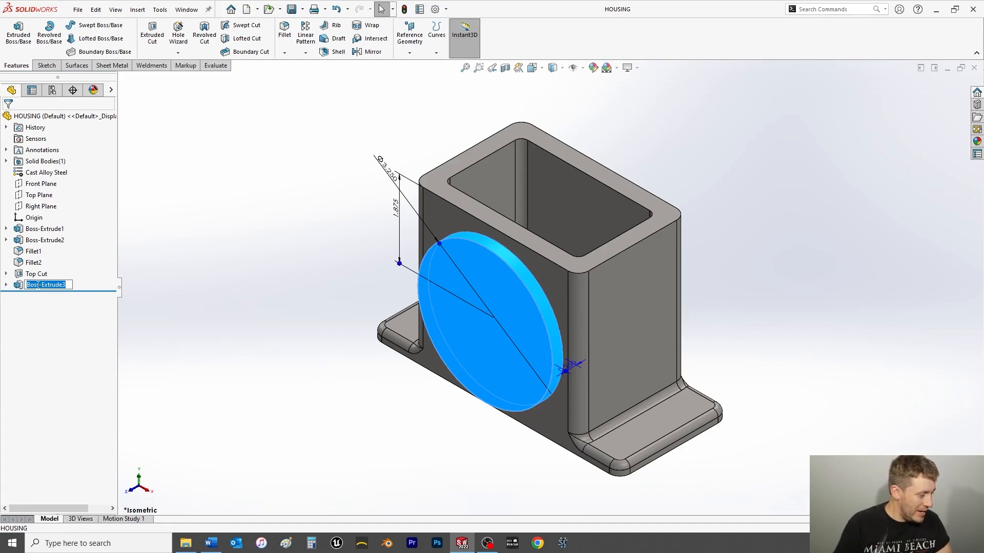
{"action": "key", "text": "BackSpace"}
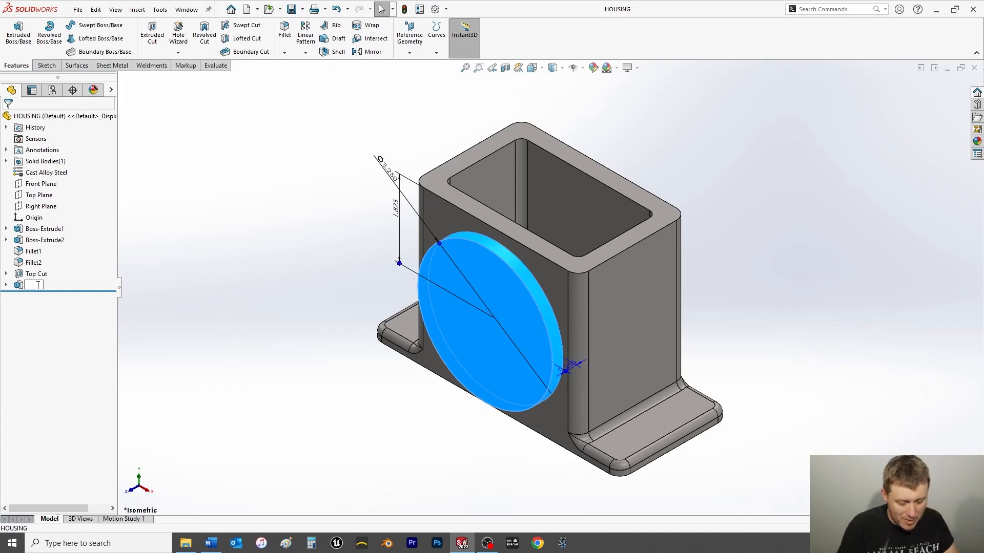
{"action": "type", "text": "fRONT bOSS"}
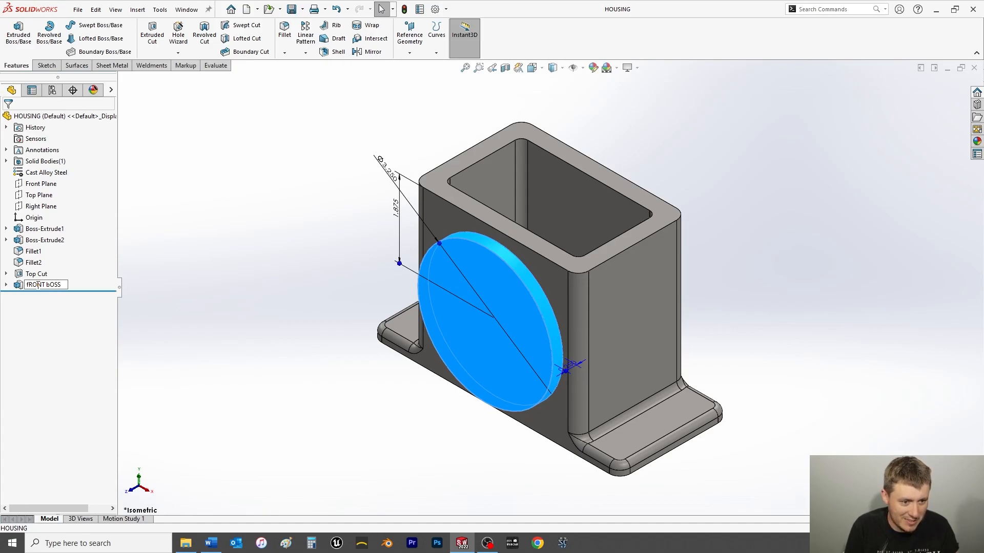
{"action": "key", "text": "BackSpace"}
{"action": "key", "text": "BackSpace"}
{"action": "key", "text": "BackSpace"}
{"action": "key", "text": "BackSpace"}
{"action": "key", "text": "BackSpace"}
{"action": "key", "text": "BackSpace"}
{"action": "key", "text": "BackSpace"}
{"action": "key", "text": "BackSpace"}
{"action": "key", "text": "BackSpace"}
{"action": "key", "text": "BackSpace"}
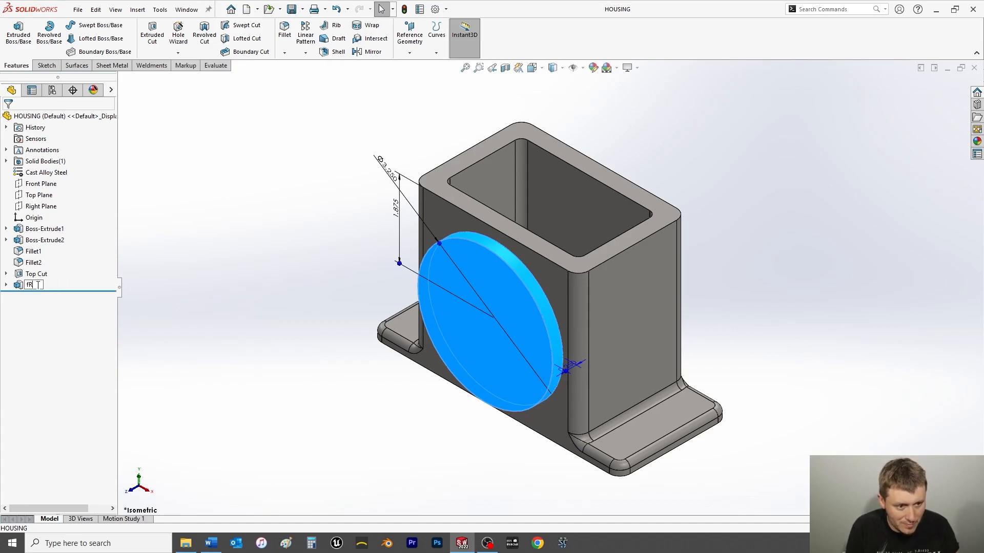
{"action": "type", "text": "Front"}
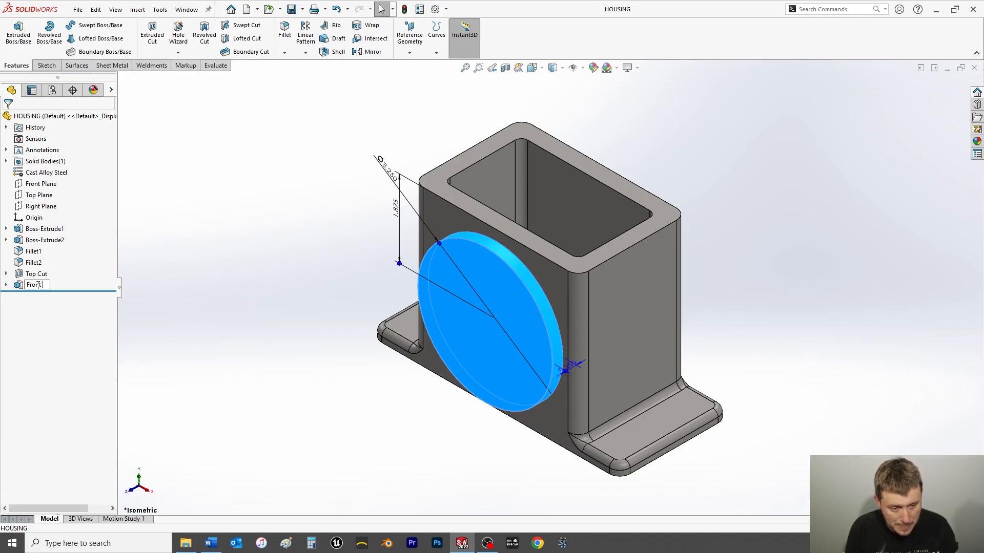
{"action": "type", "text": " Boss"}
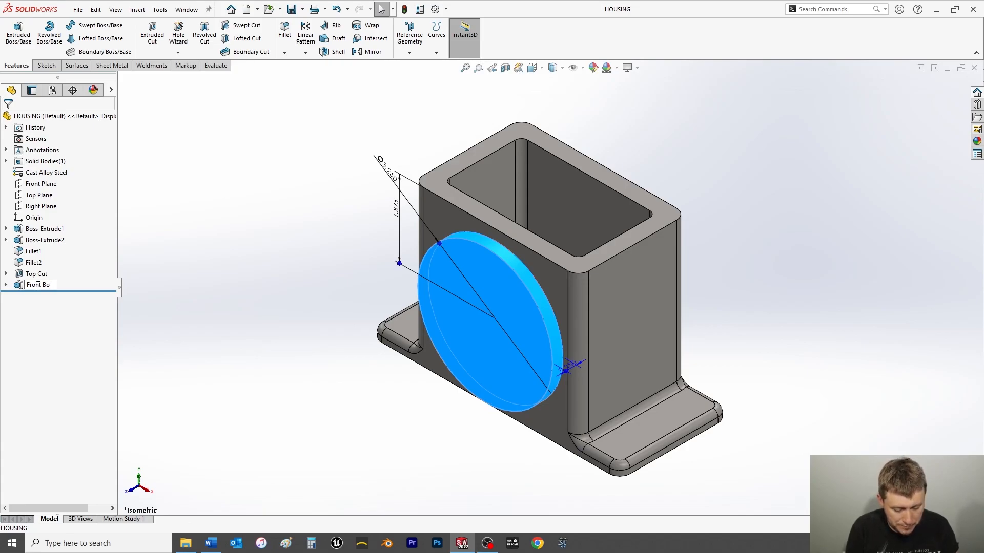
{"action": "key", "text": "Return"}
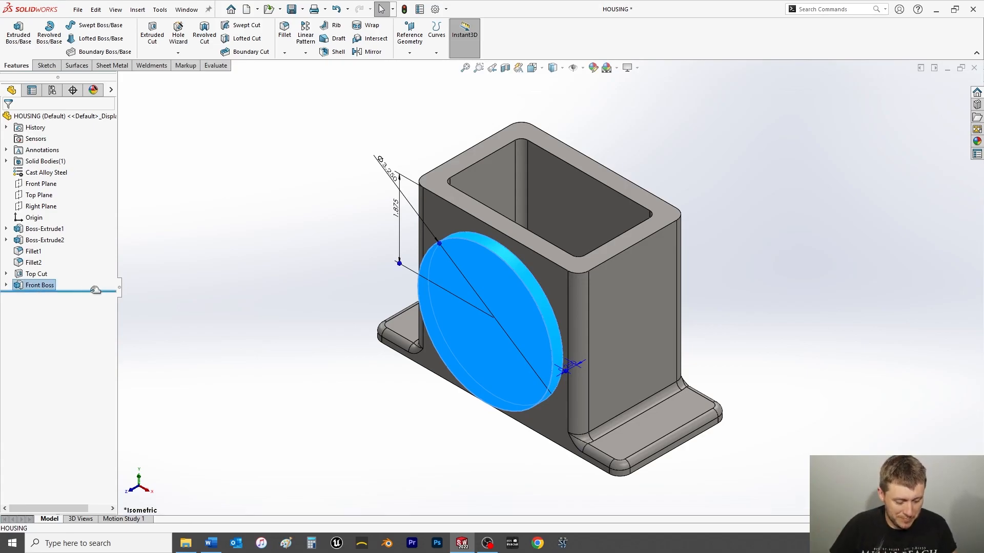
{"action": "left_click", "coordinate": [195, 258]}
{"action": "key", "text": "ctrl+s"}
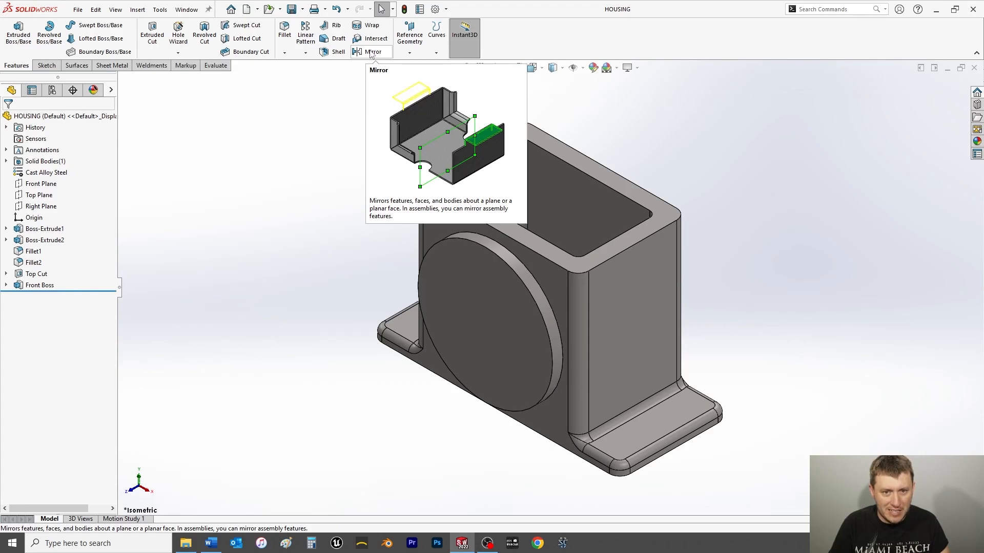
Mirror the Front Boss feature about the Front Plane onto the back of the housing, and check the result from several angles
{"action": "left_click", "coordinate": [371, 52]}
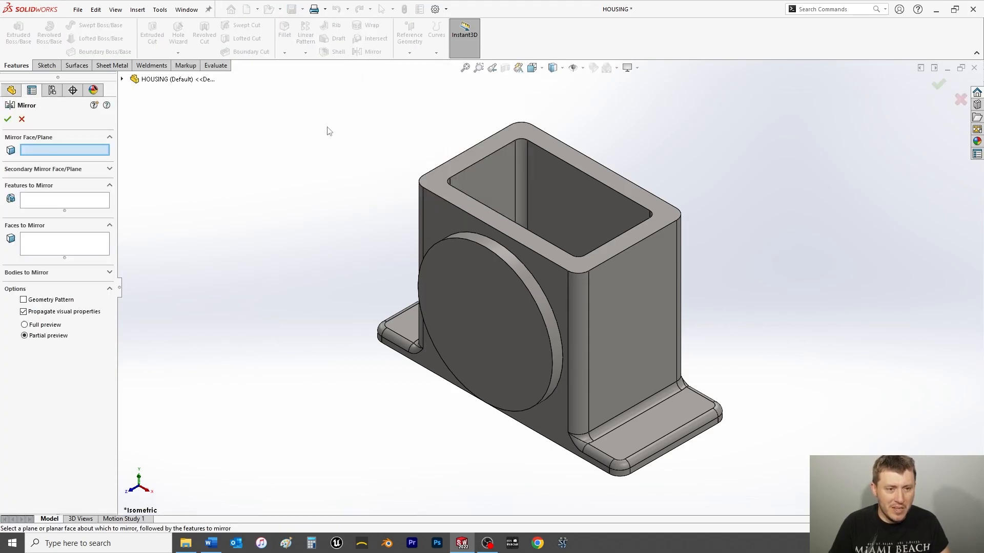
{"action": "left_click", "coordinate": [123, 80]}
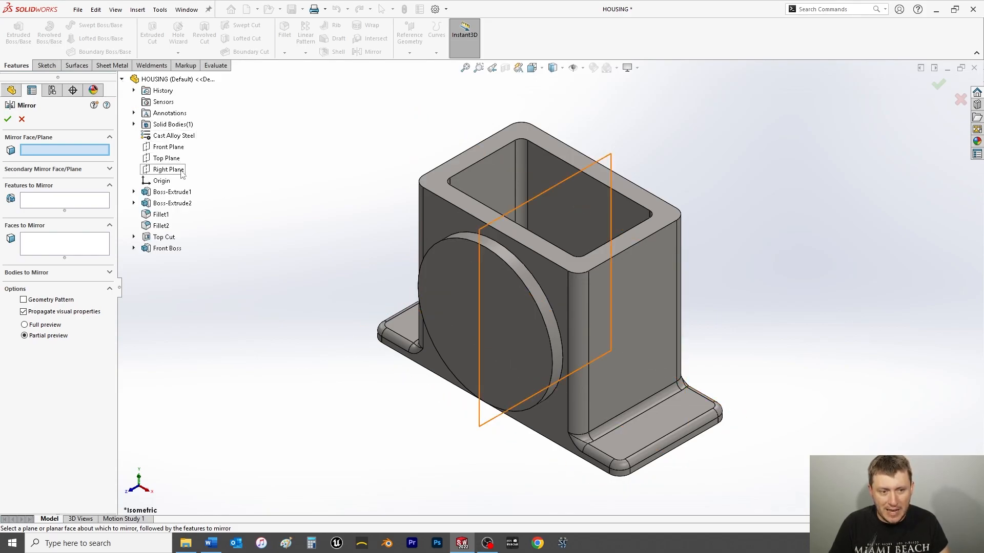
{"action": "left_click", "coordinate": [171, 148]}
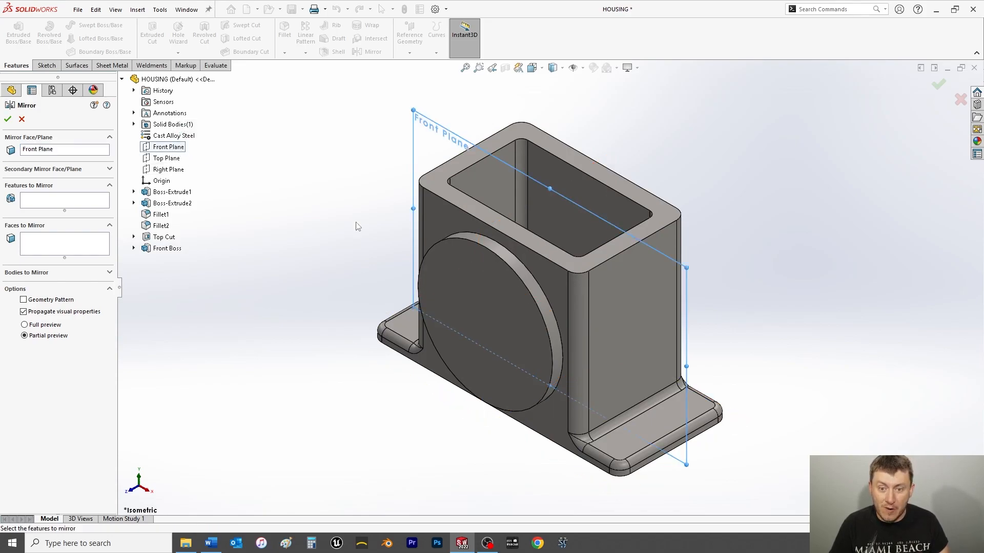
{"action": "left_click", "coordinate": [51, 205]}
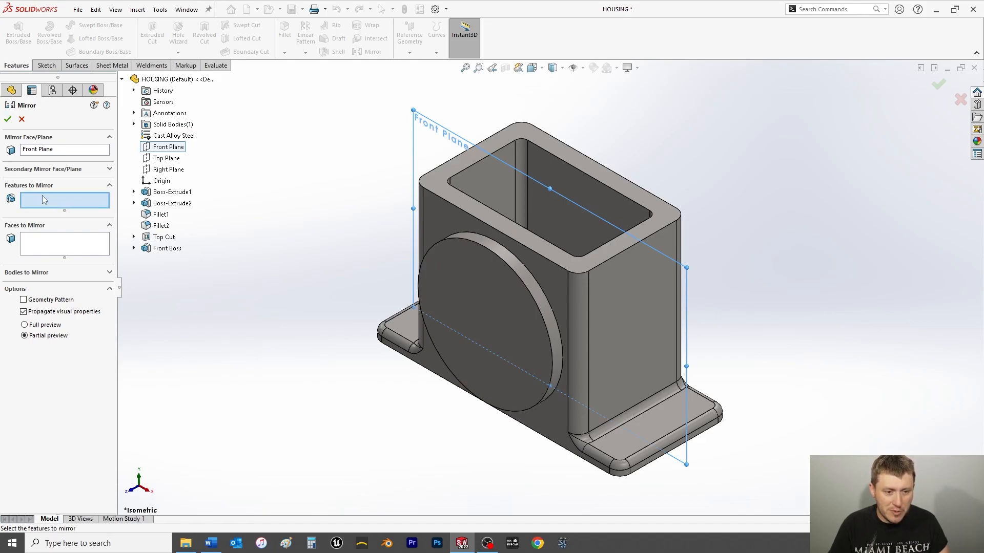
{"action": "left_click", "coordinate": [165, 249]}
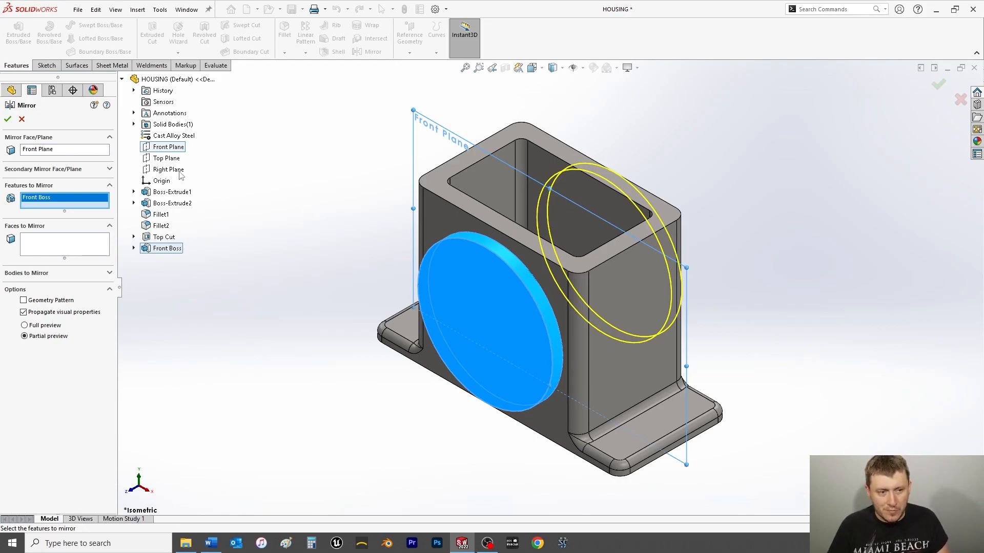
{"action": "left_click", "coordinate": [8, 118]}
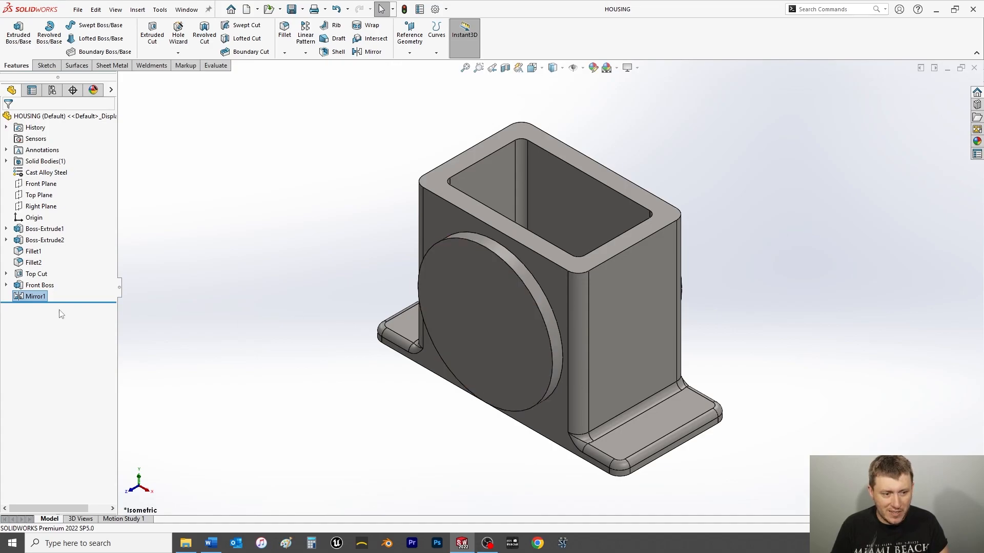
{"action": "left_click", "coordinate": [32, 297]}
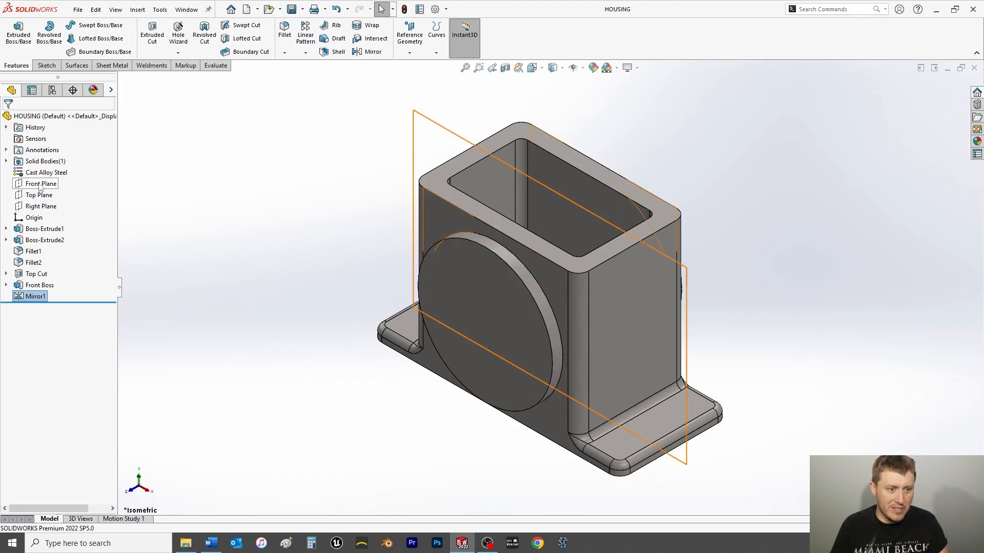
{"action": "middle_click_drag", "start_coordinate": [791, 260], "coordinate": [454, 304]}
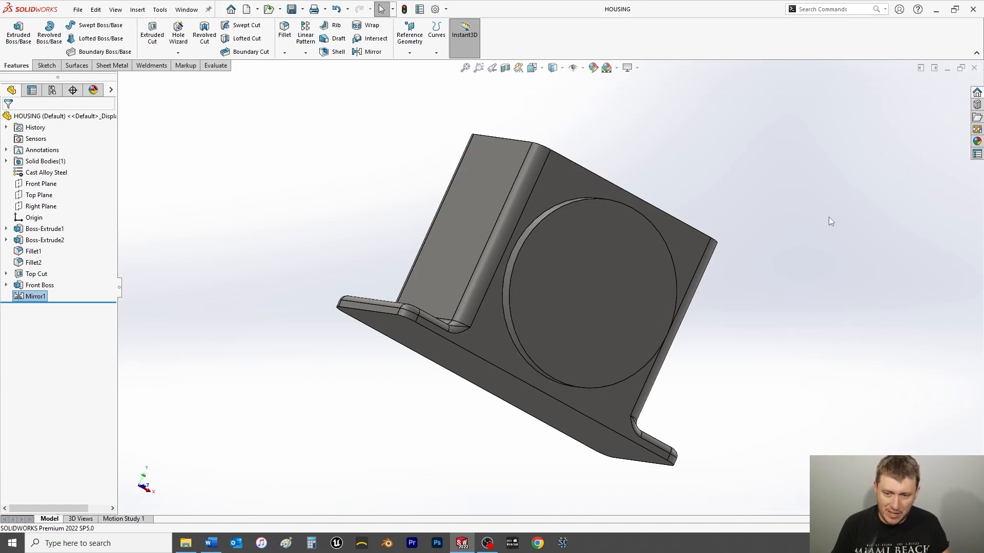
{"action": "middle_click_drag", "start_coordinate": [828, 217], "coordinate": [720, 297]}
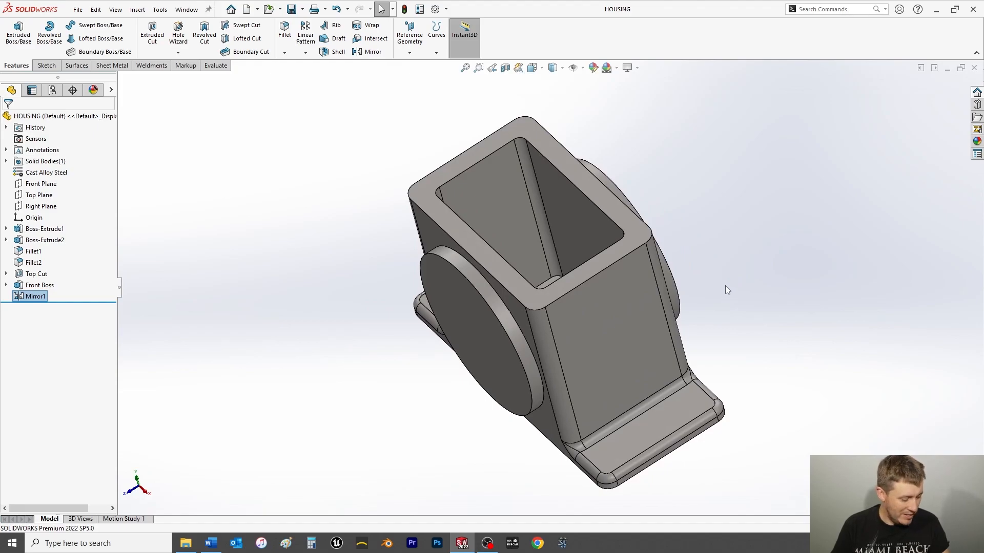